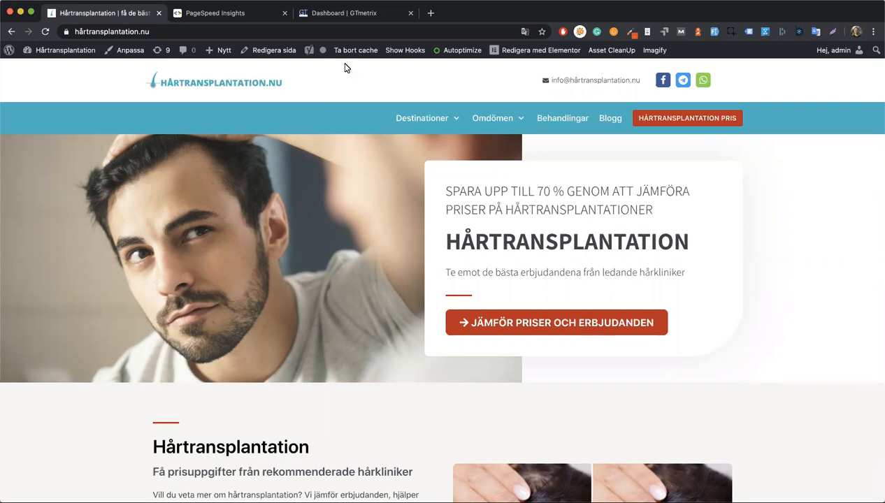
- View the hårtransplantation.nu homepage in a separate incognito window and close that window
left_click(298, 32)
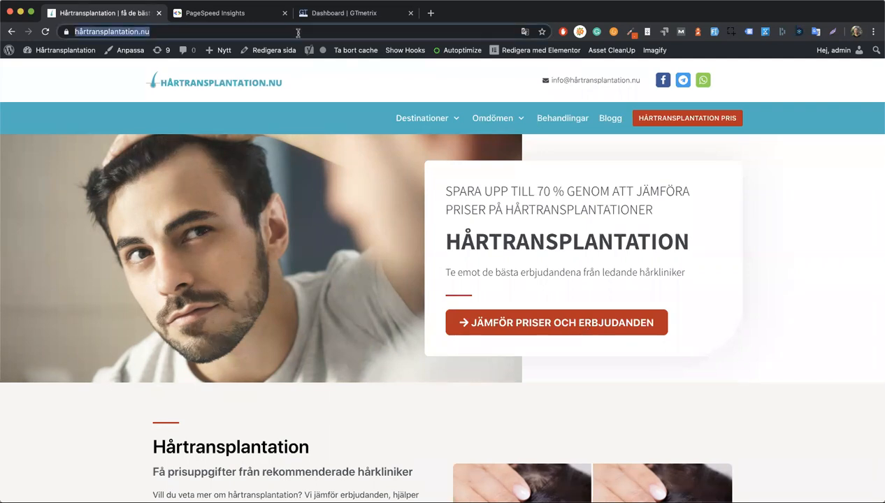
left_click(872, 32)
left_click(789, 82)
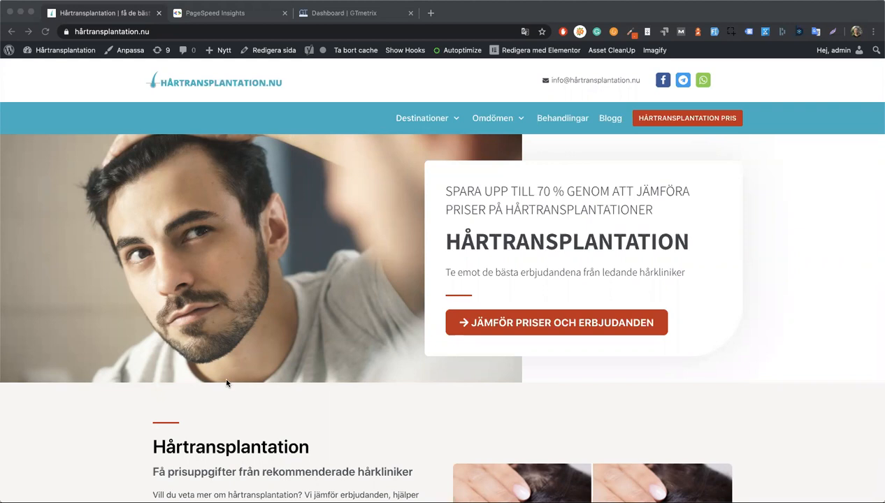
left_click(19, 22)
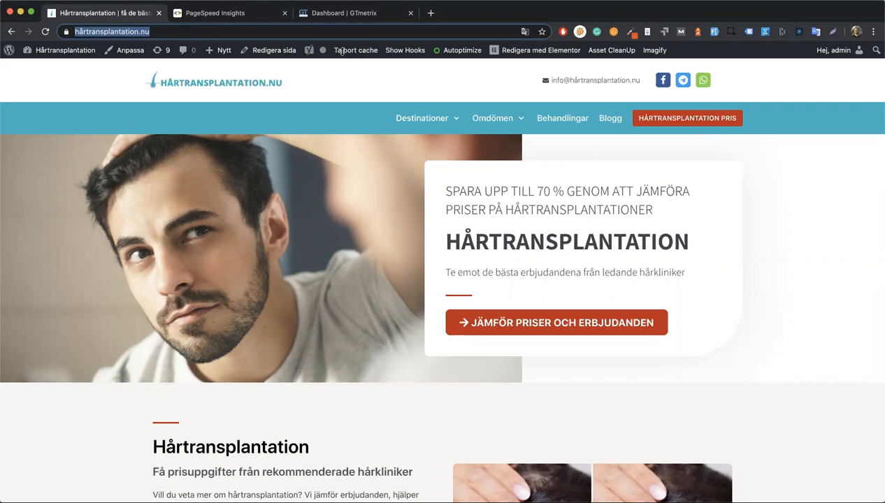
left_click(337, 13)
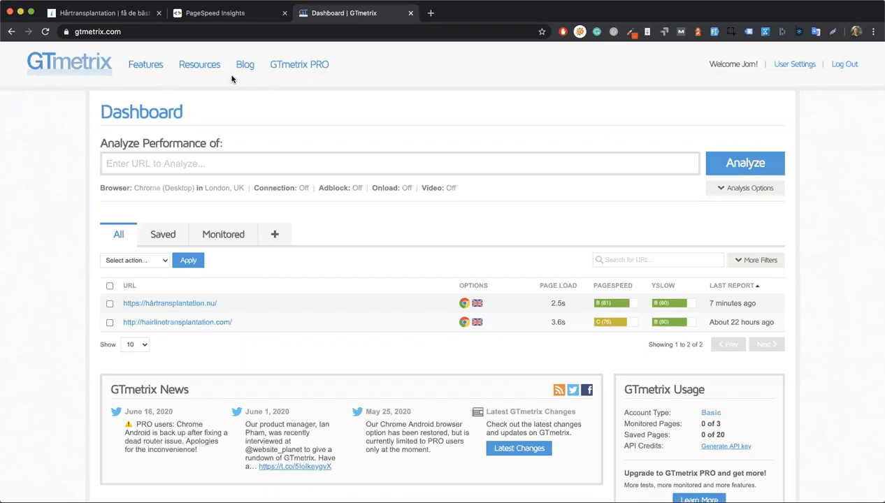
left_click(195, 165)
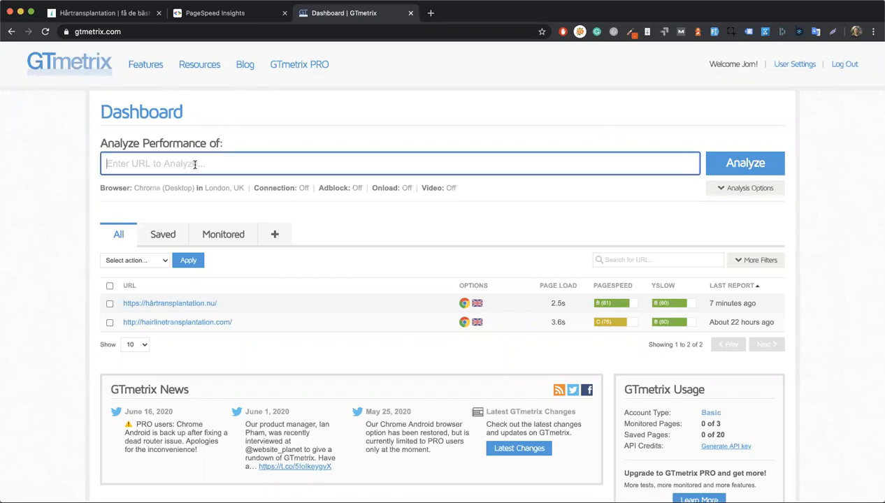
type("https://xn--hrtransplantation-8qb.nu/")
left_click(749, 193)
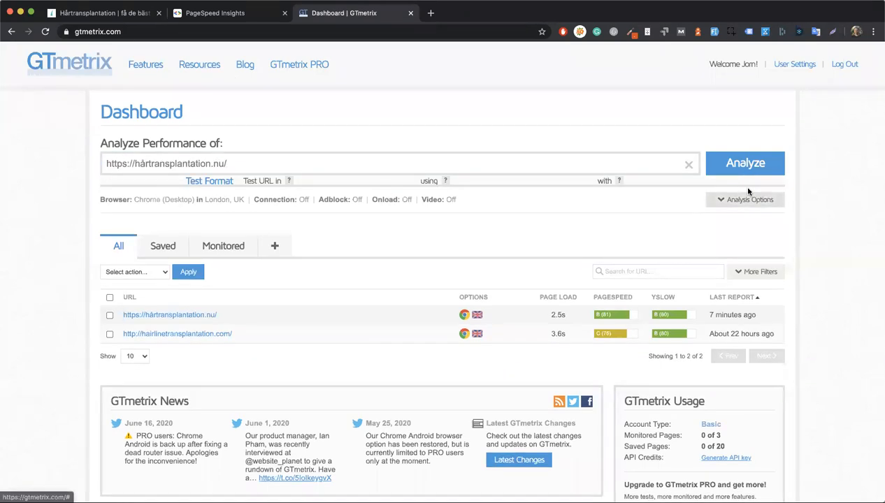
- Analyze the entered URL, keeping London, UK as the test location and Chrome (Desktop) as the browser
left_click(275, 208)
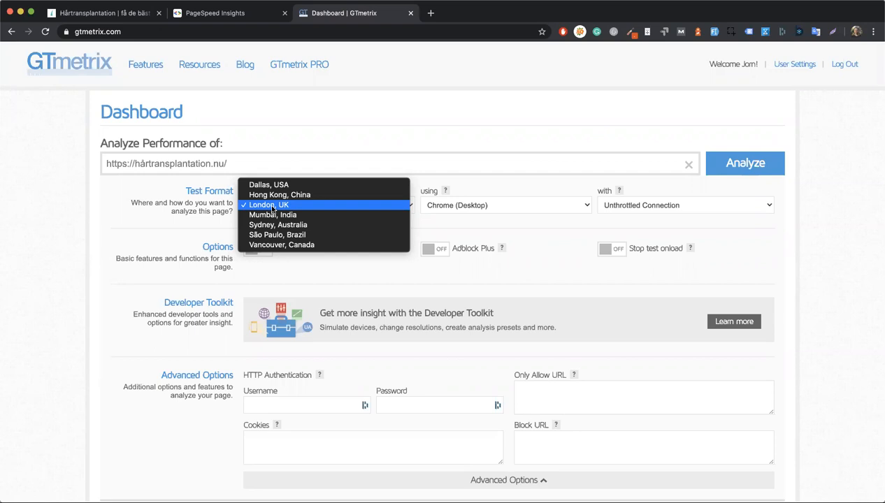
left_click(100, 228)
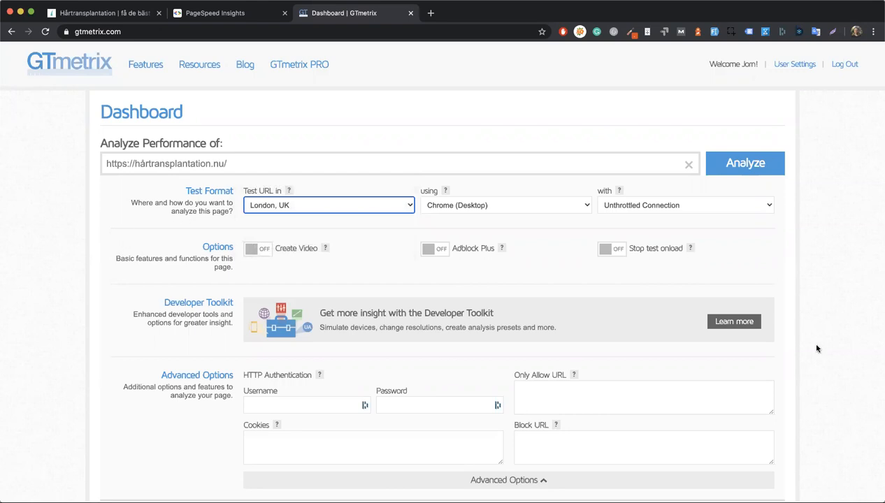
left_click(466, 205)
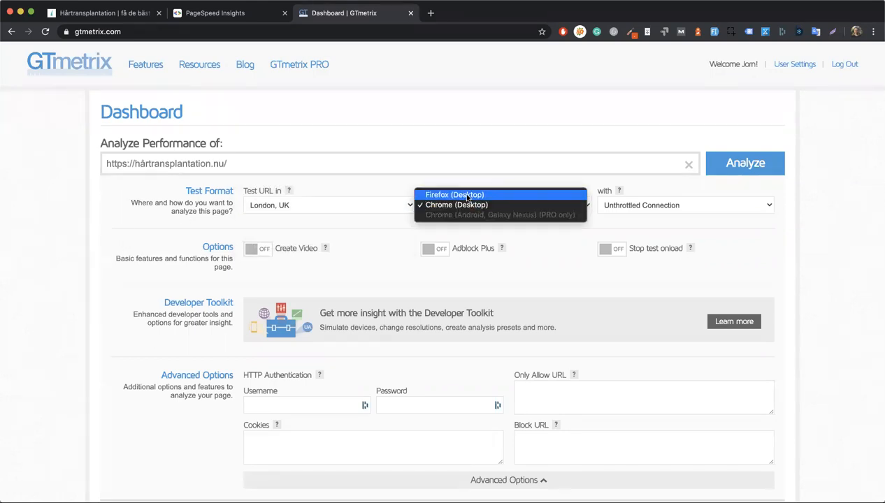
left_click(393, 230)
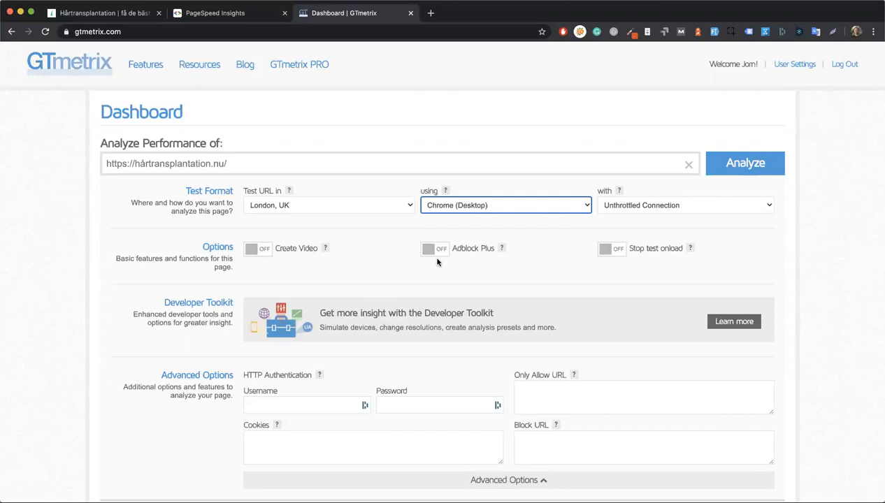
left_click(741, 164)
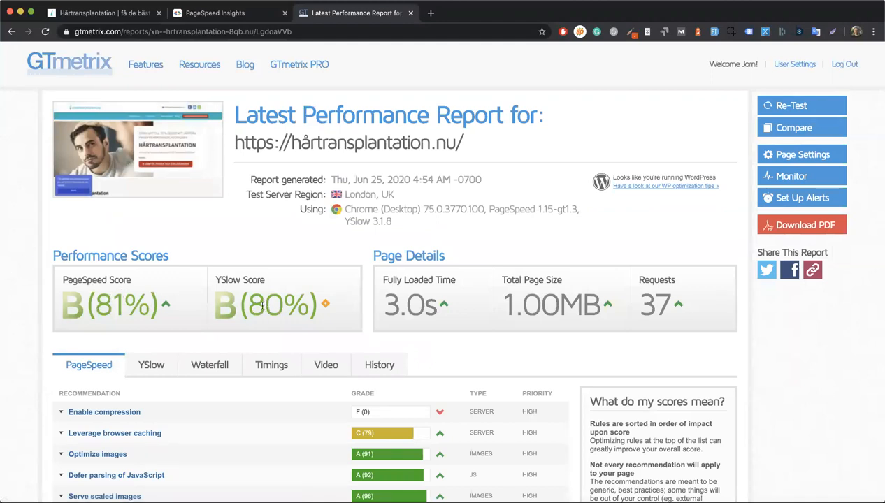
- Re-test the page and check its request count, total page size and fully loaded time
mouse_move(441, 306)
left_click(791, 107)
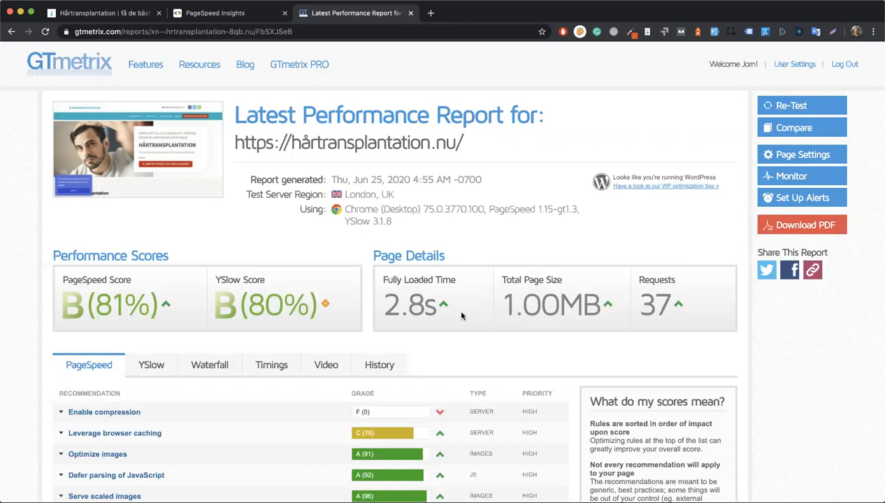
scroll(461, 316, "down", 2)
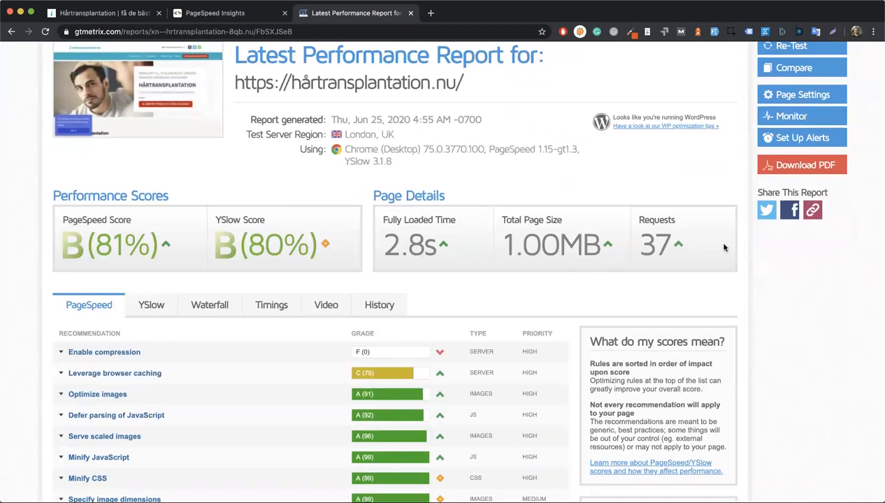
right_click(661, 236)
left_click_drag(640, 245, 668, 240)
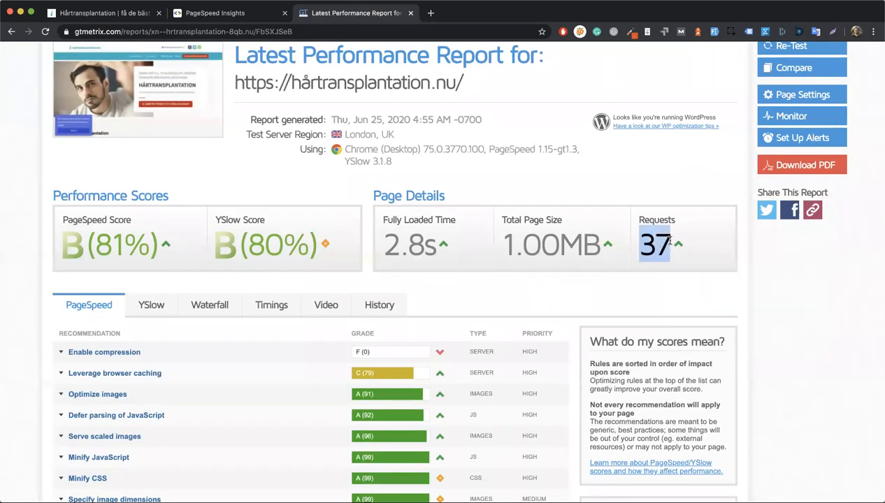
left_click_drag(500, 246, 598, 243)
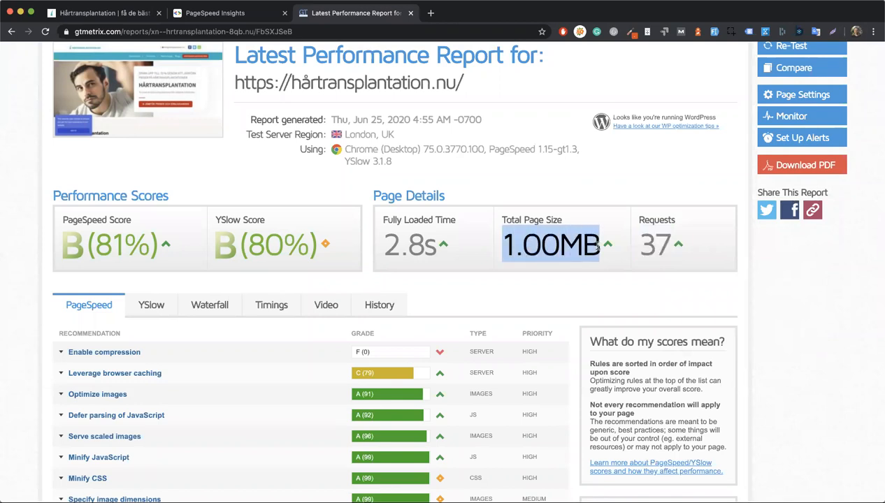
left_click_drag(383, 246, 448, 252)
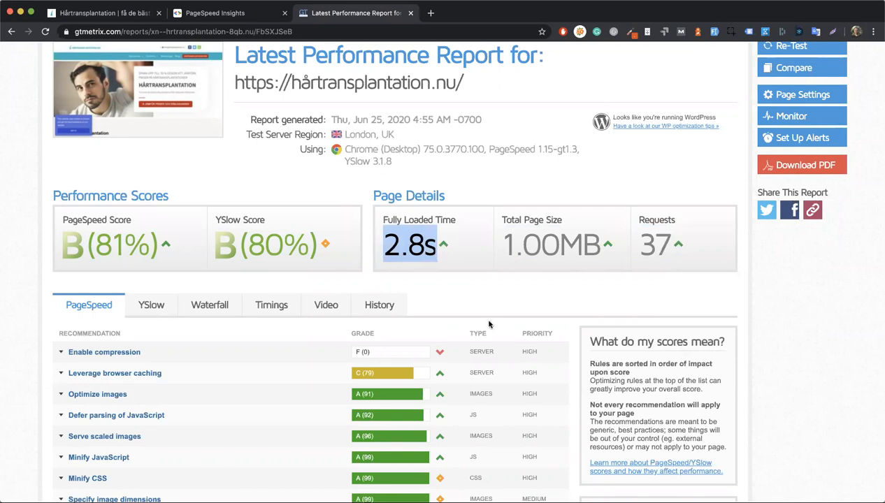
- Examine the PageSpeed recommendations, including the details of Enable compression and its potential reduction in transfer size
scroll(413, 422, "down", 1)
scroll(414, 422, "down", 4)
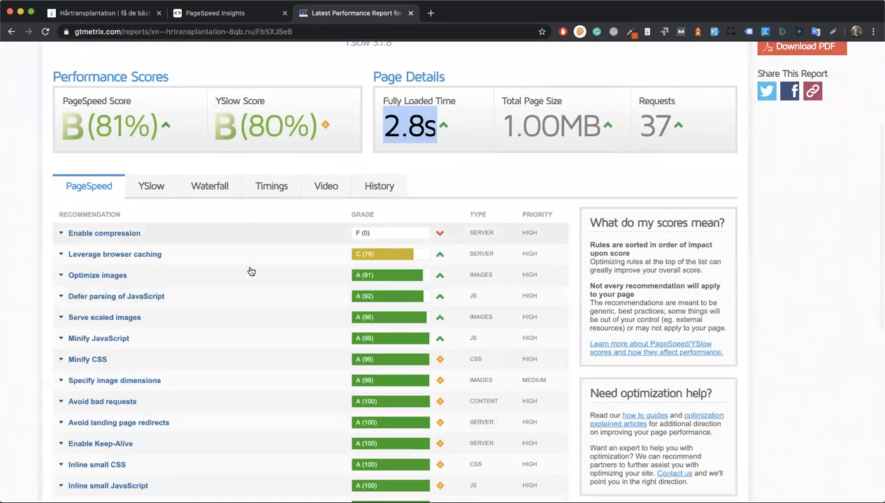
scroll(256, 413, "down", 6)
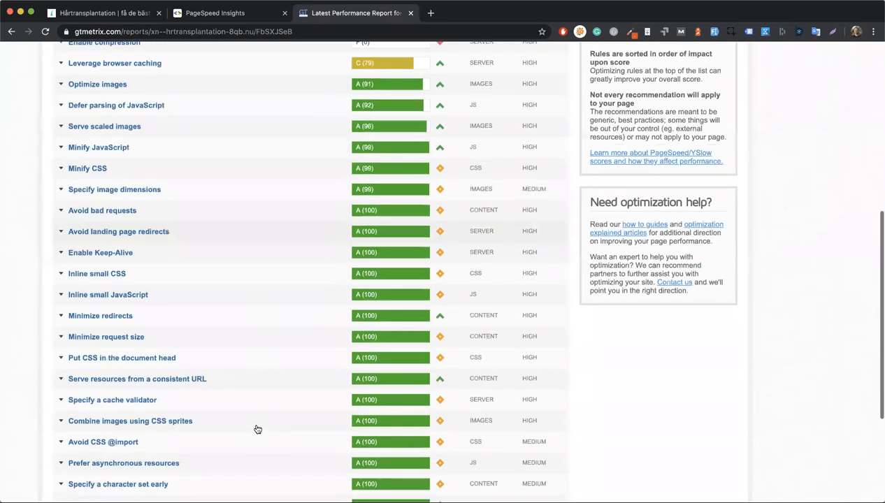
scroll(258, 428, "up", 3)
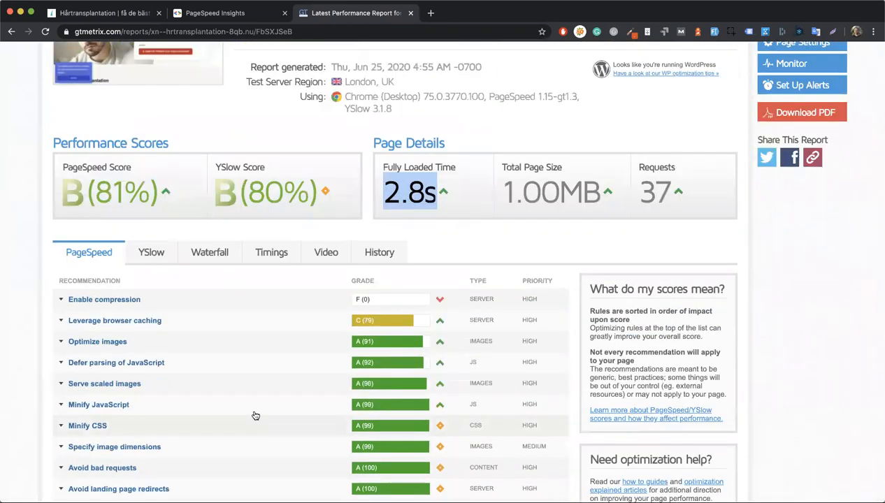
left_click(218, 302)
scroll(178, 357, "down", 1)
scroll(179, 357, "down", 1)
left_click_drag(126, 299, 184, 299)
left_click_drag(355, 299, 400, 299)
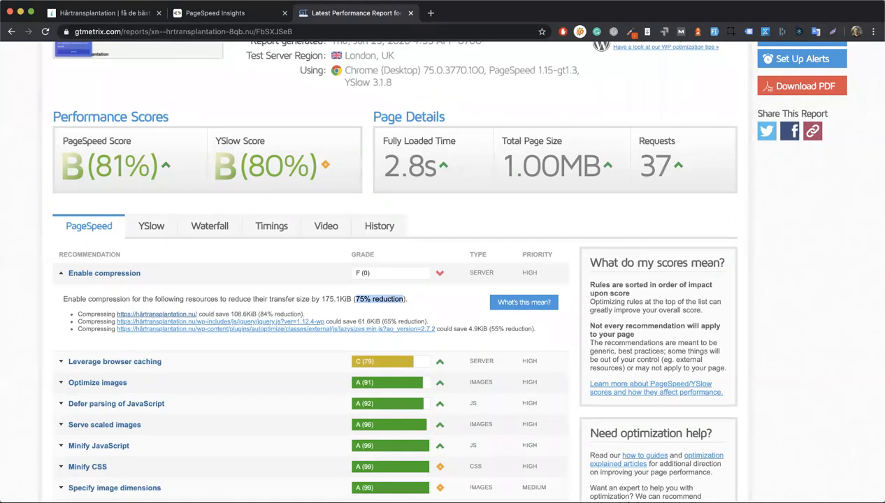
- Switch to the hårtransplantation.nu site, enter its WordPress admin area and open the list of installed plugins
key("super+1")
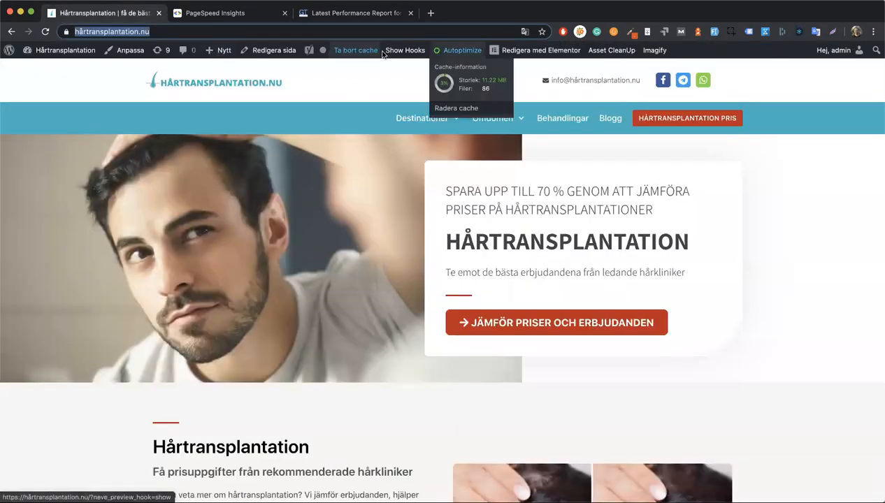
mouse_move(38, 52)
left_click(40, 68)
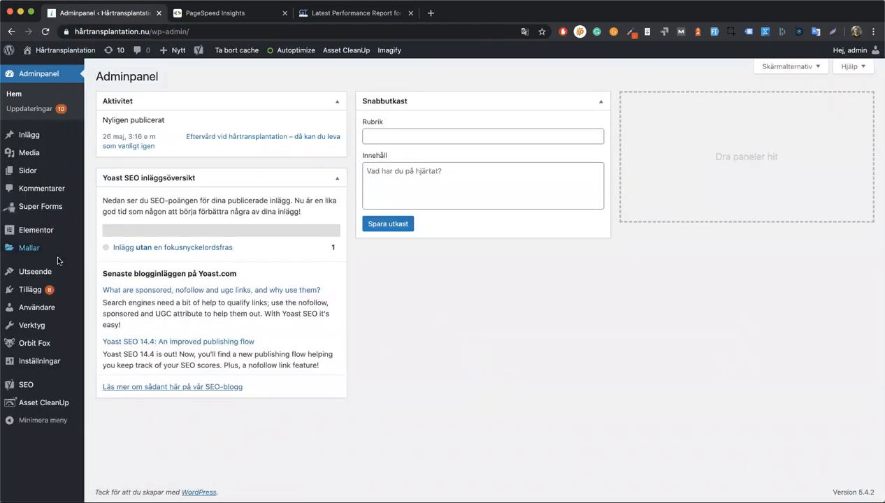
mouse_move(30, 299)
left_click(104, 290)
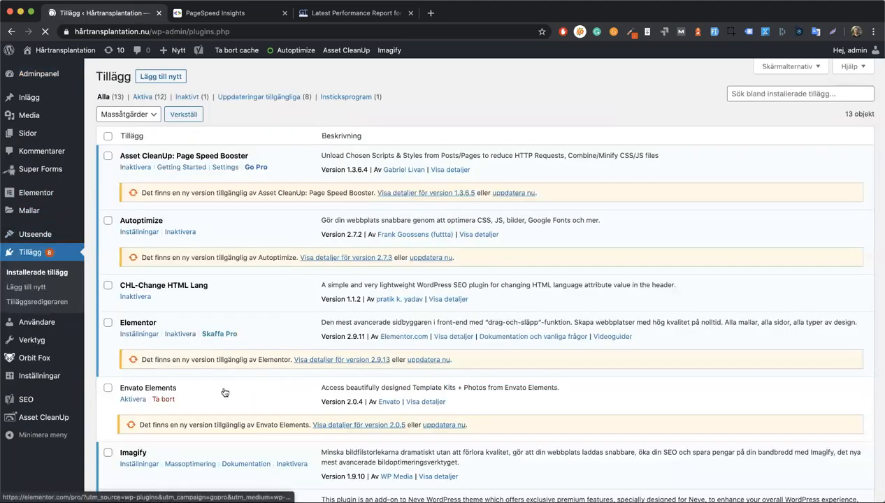
- Deactivate the Autoptimize plugin
scroll(223, 419, "down", 10)
scroll(210, 377, "down", 5)
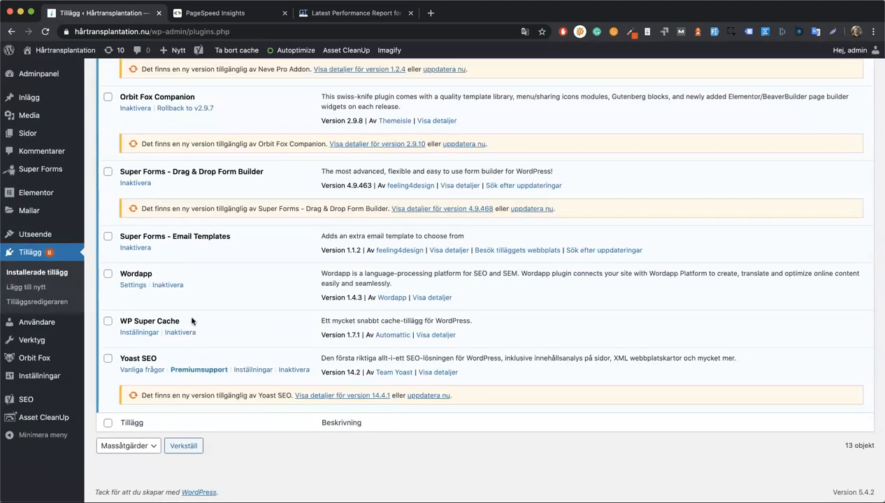
scroll(192, 319, "up", 5)
scroll(191, 318, "up", 5)
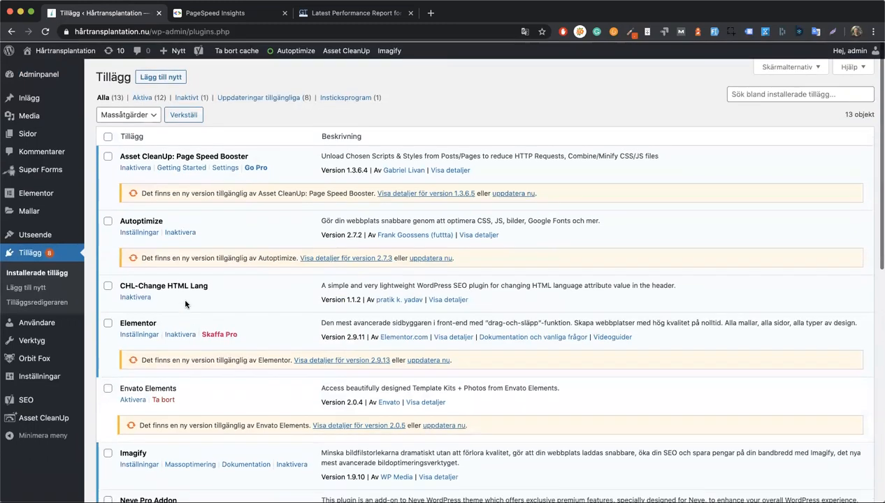
left_click(175, 232)
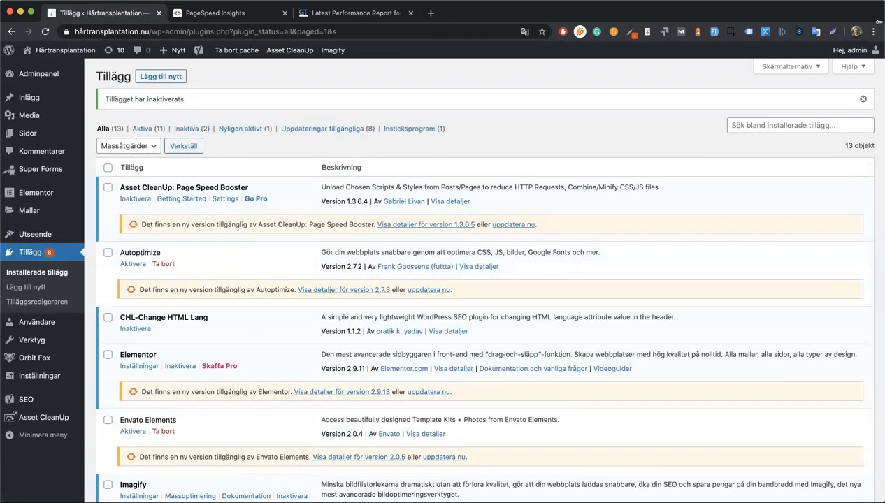
- Copy the site's base address from the plugins page URL and view the homepage in an incognito window
left_click_drag(150, 32, 66, 36)
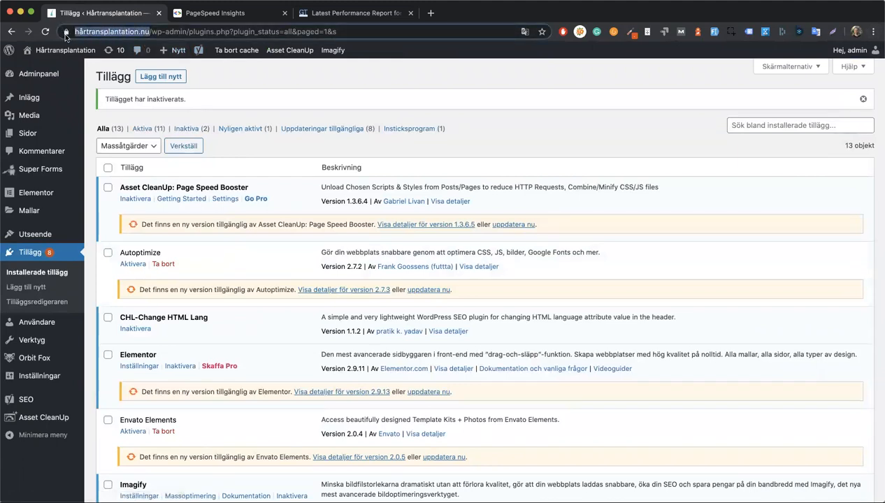
left_click(878, 31)
left_click(779, 79)
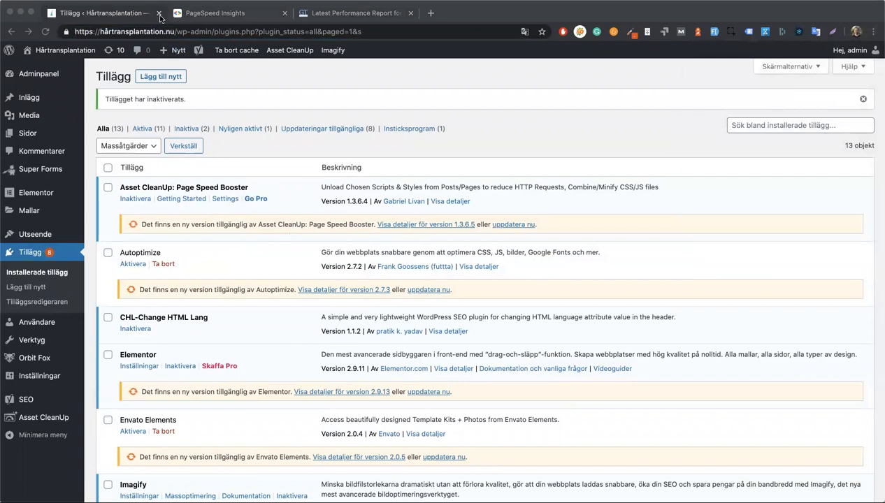
- Return to the GTmetrix report and re-test the page with Autoptimize deactivated
left_click(335, 12)
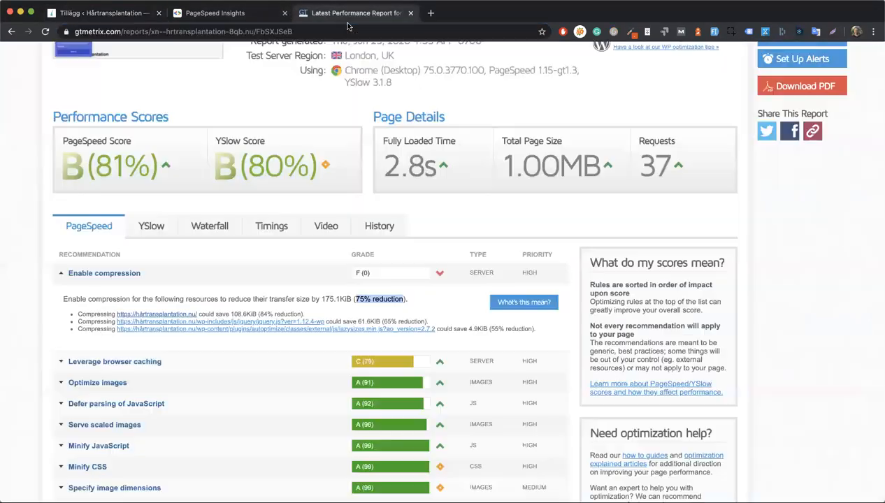
scroll(763, 77, "up", 5)
left_click(791, 105)
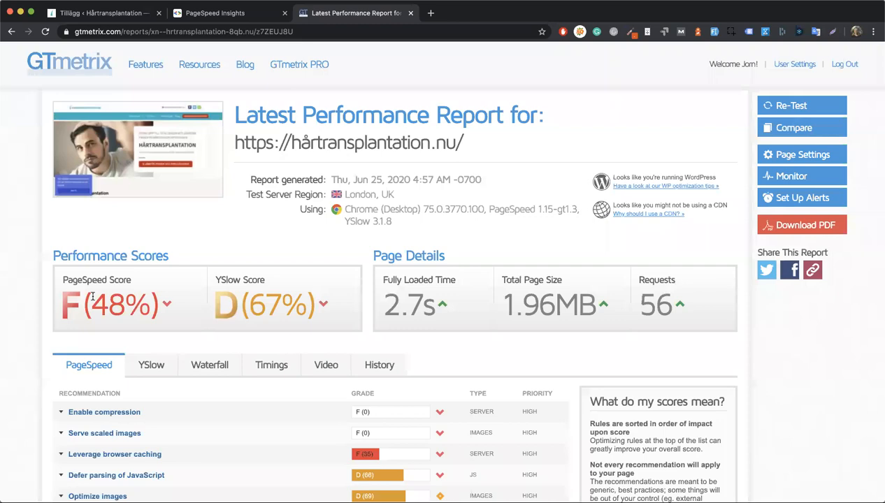
- Reactivate the Autoptimize plugin in the WordPress plugin list
left_click(66, 17)
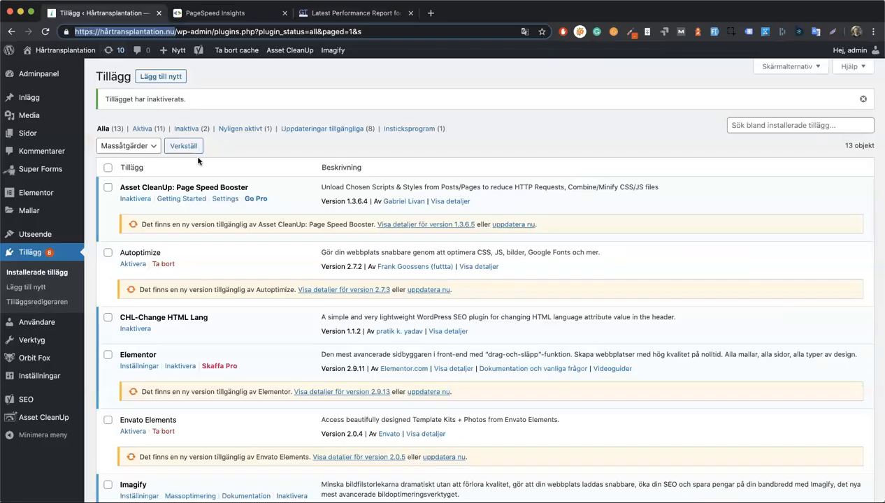
left_click(134, 264)
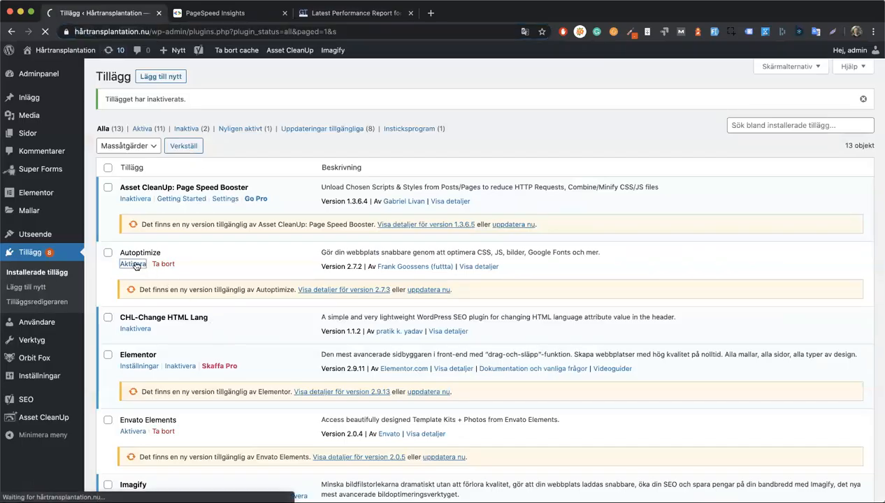
left_click(340, 14)
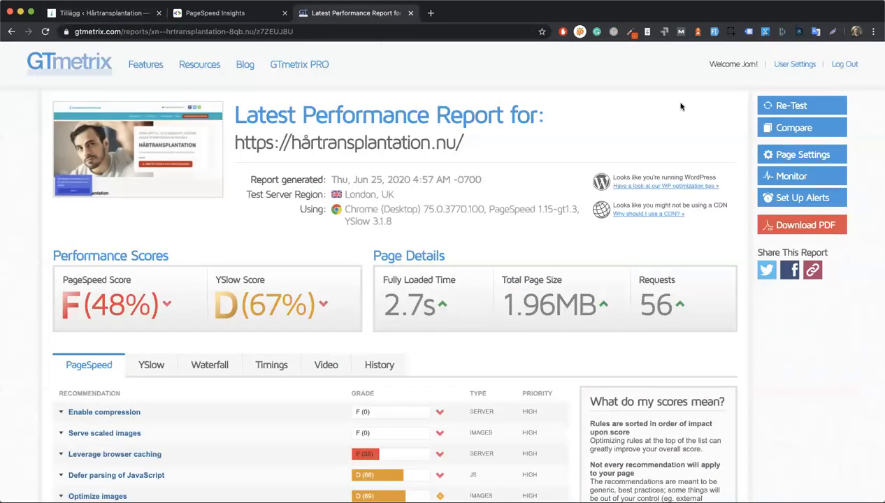
left_click(131, 15)
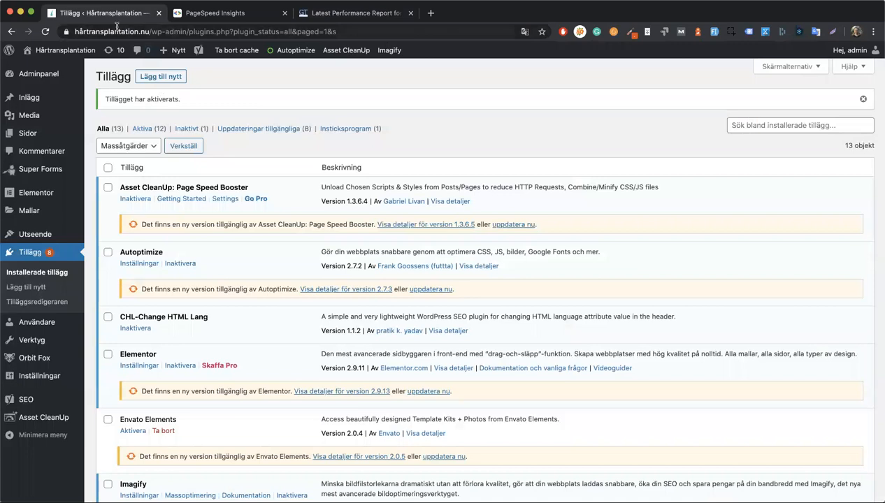
- Copy the site's base address and view the homepage in an incognito window with Autoptimize active again
left_click_drag(146, 32, 53, 34)
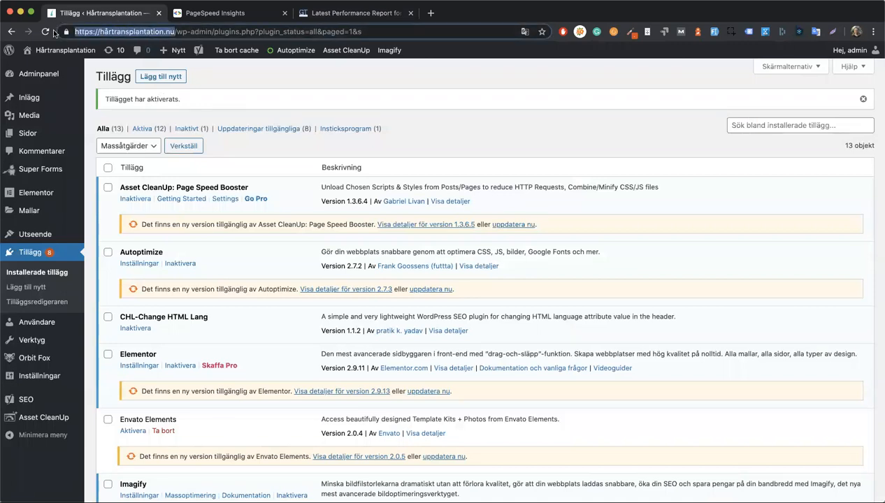
left_click(873, 32)
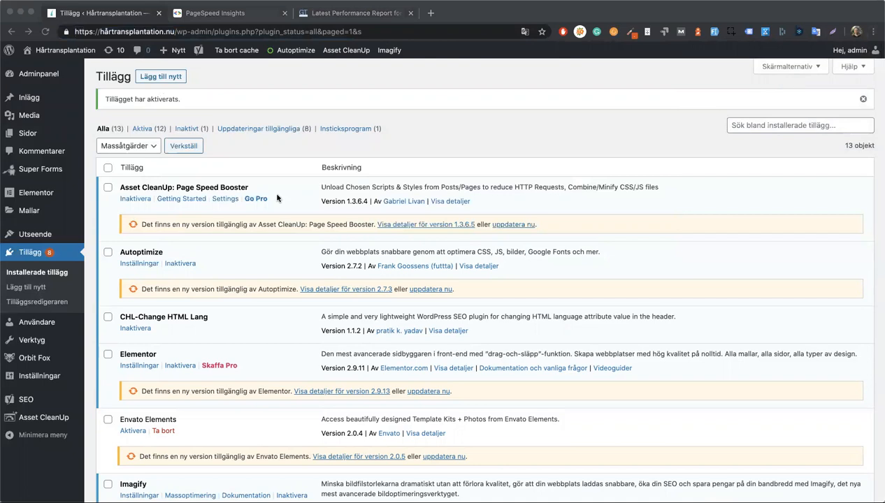
left_click(158, 9)
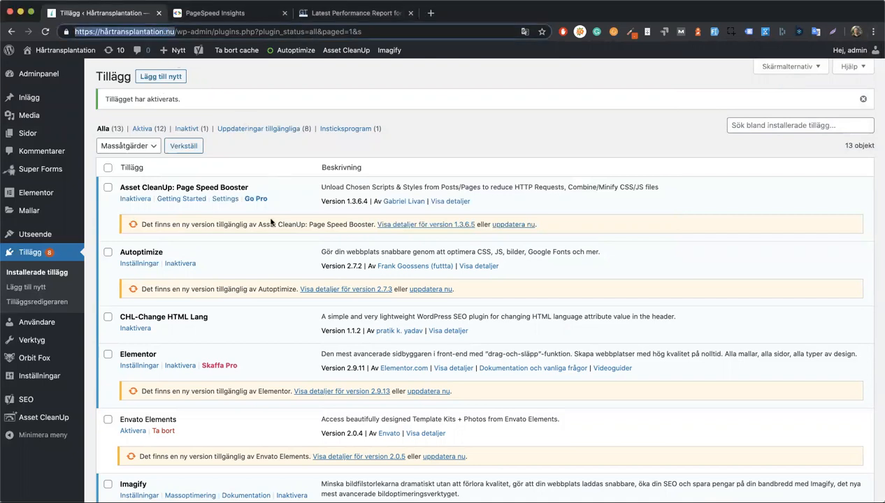
left_click(272, 168)
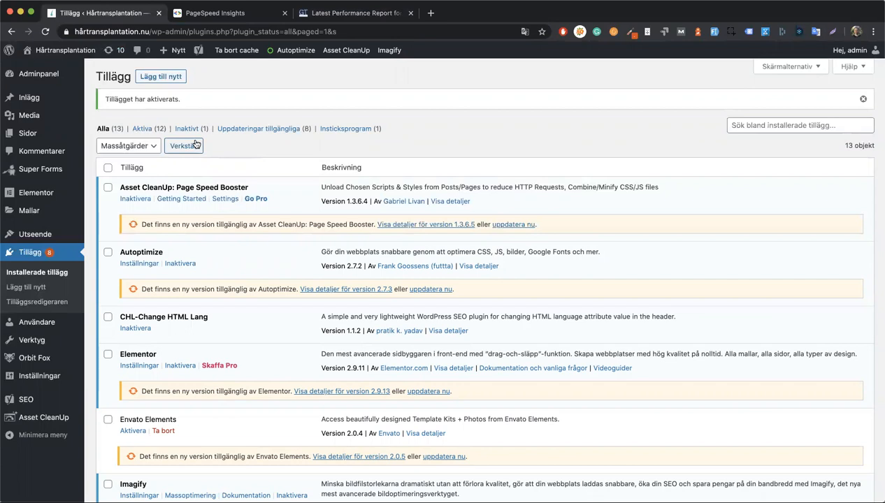
- Select every plugin with an available update on the WordPress updates page and update them all
left_click(40, 74)
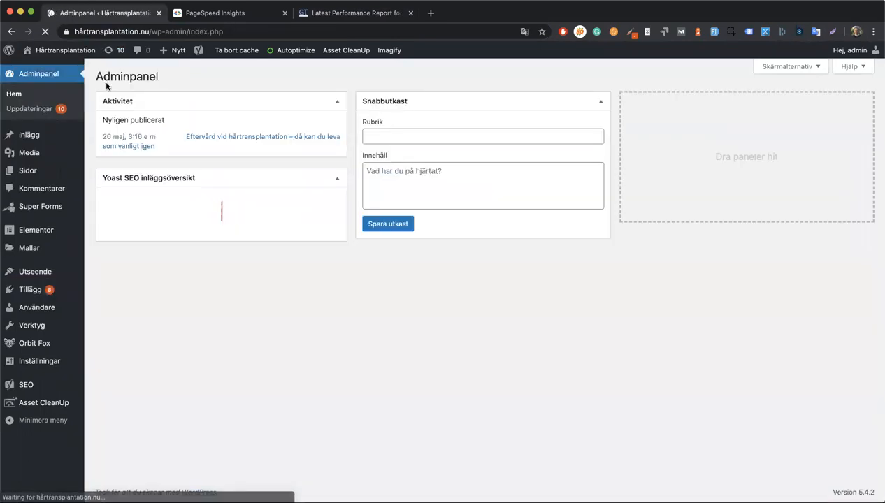
left_click(782, 67)
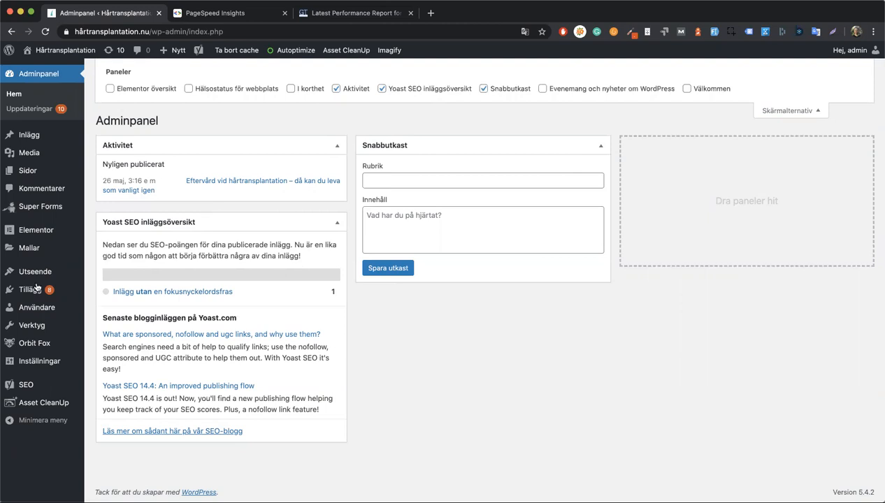
left_click(60, 112)
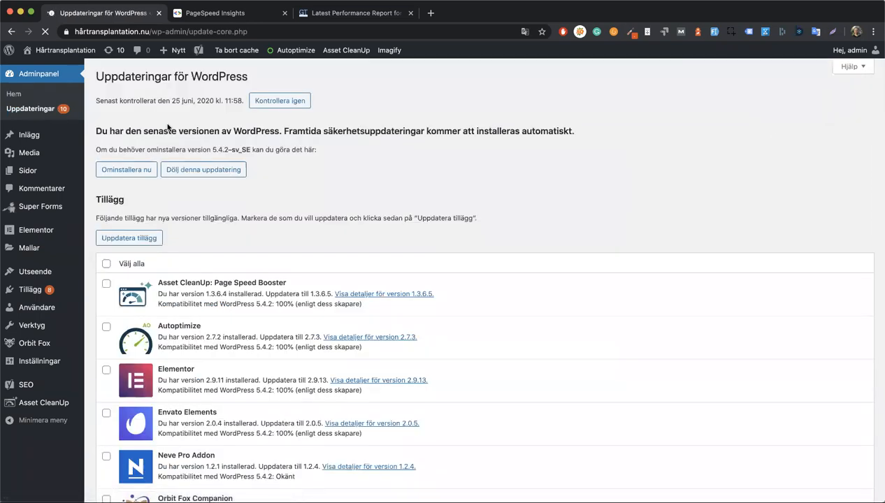
left_click(105, 263)
scroll(216, 334, "down", 6)
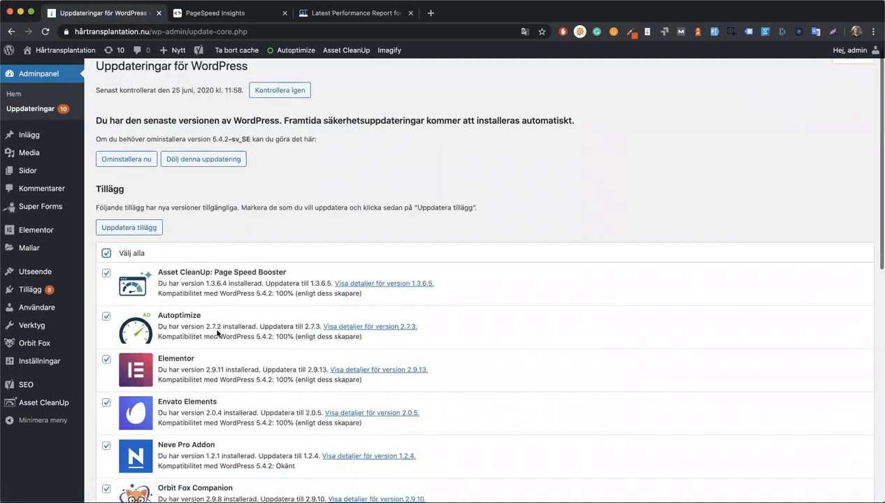
scroll(216, 333, "up", 5)
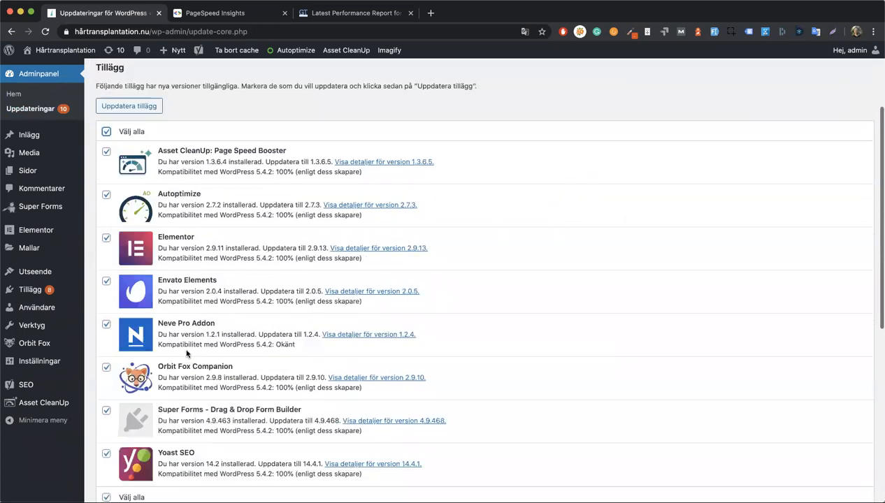
scroll(186, 354, "up", 1)
left_click(132, 124)
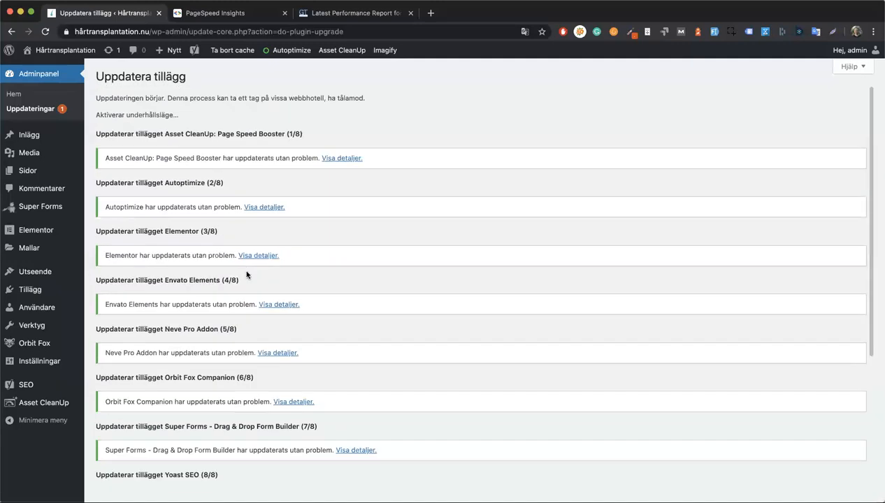
- Update the Neve and Twenty Twenty themes, and start the recommended Neve Child update to v2.7.3
left_click(39, 111)
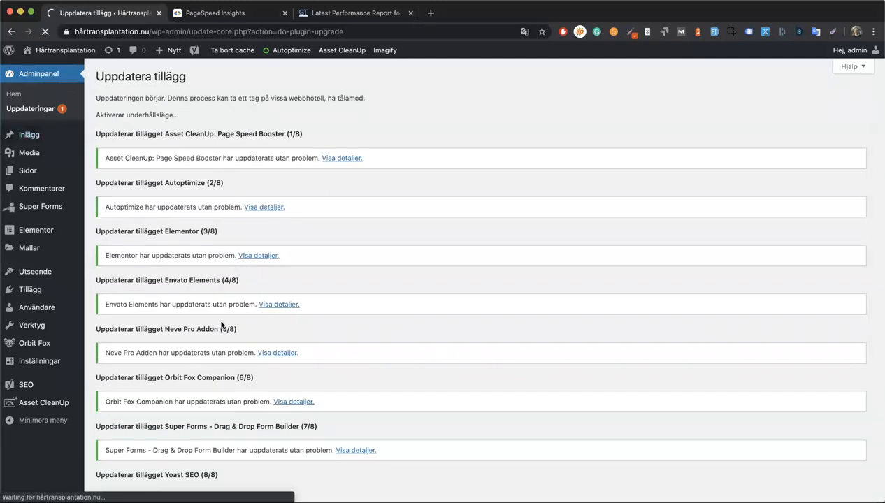
scroll(222, 325, "down", 4)
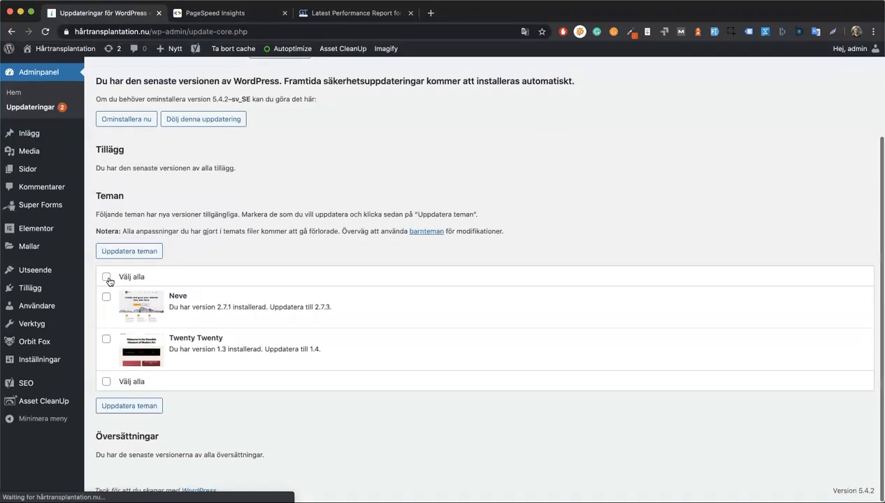
left_click(106, 278)
left_click(155, 253)
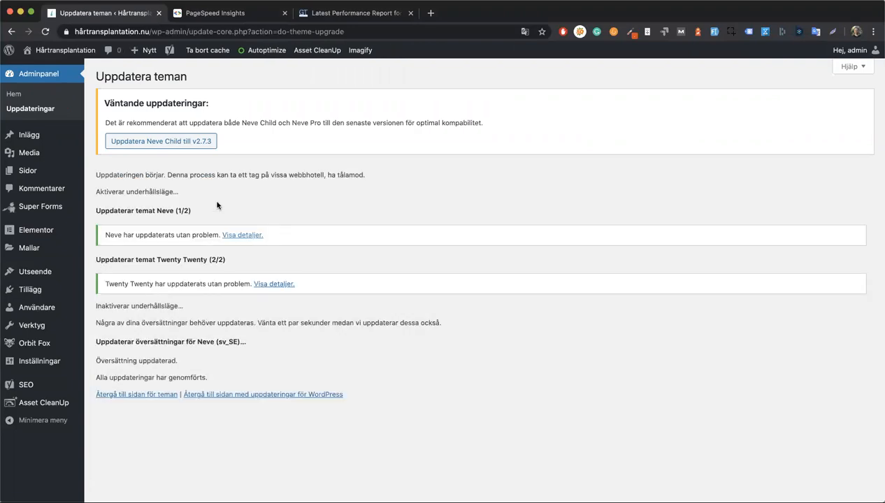
left_click(148, 143)
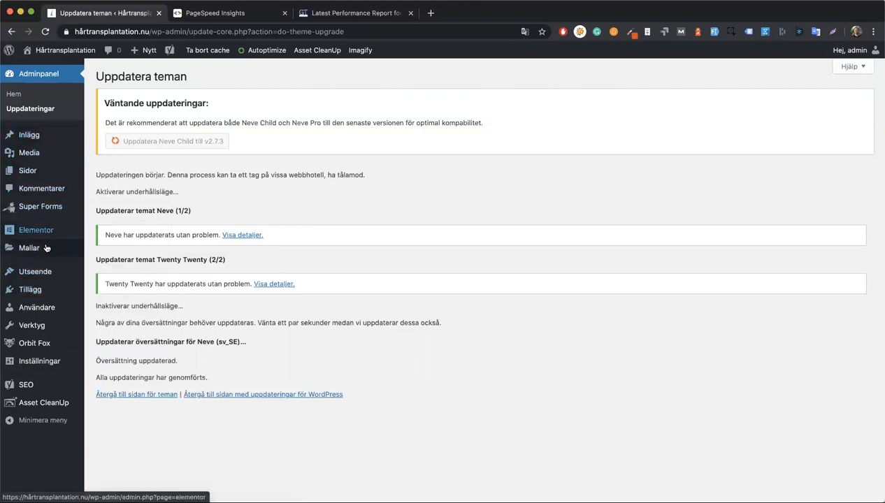
- View the installed themes and look at the details of the Twenty Twenty theme
left_click(117, 276)
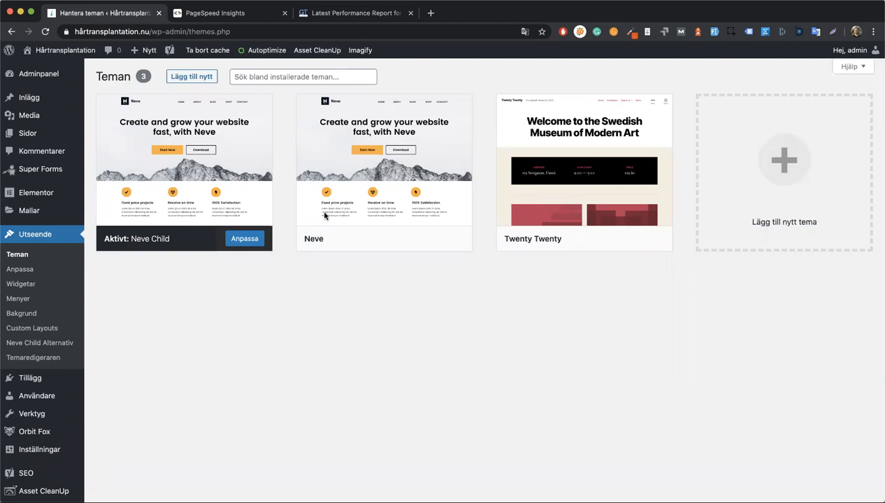
left_click(603, 162)
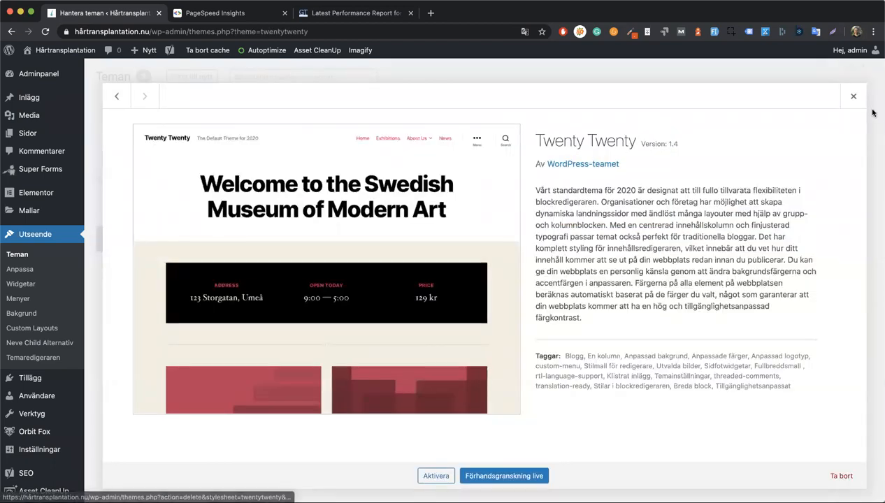
left_click(853, 95)
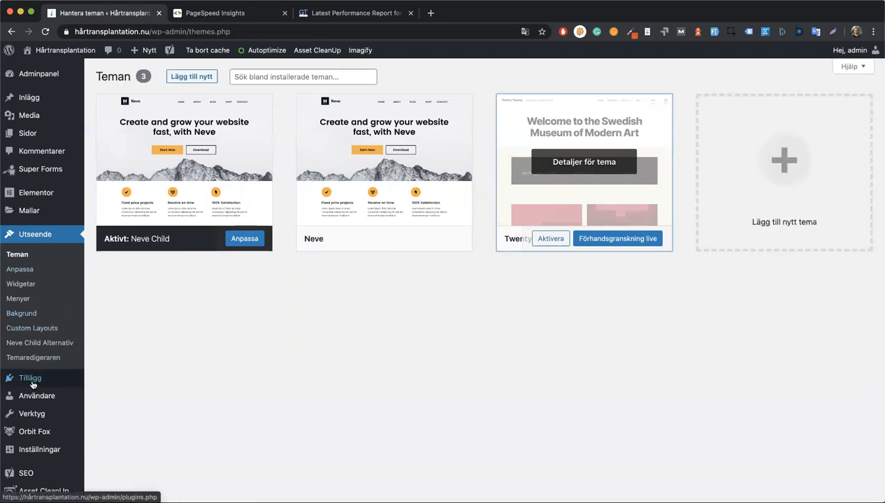
- Delete the inactive Envato Elements plugin from the installed plugins list
mouse_move(30, 378)
left_click(96, 381)
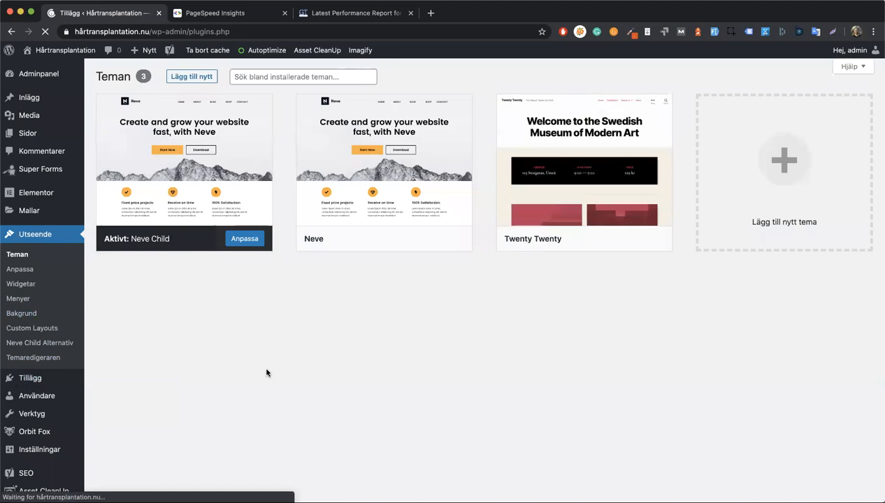
scroll(262, 372, "down", 1)
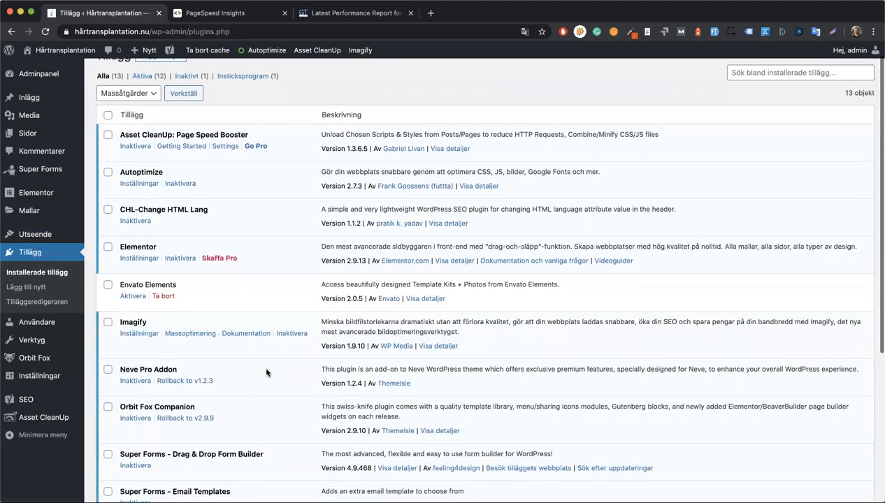
scroll(257, 372, "down", 5)
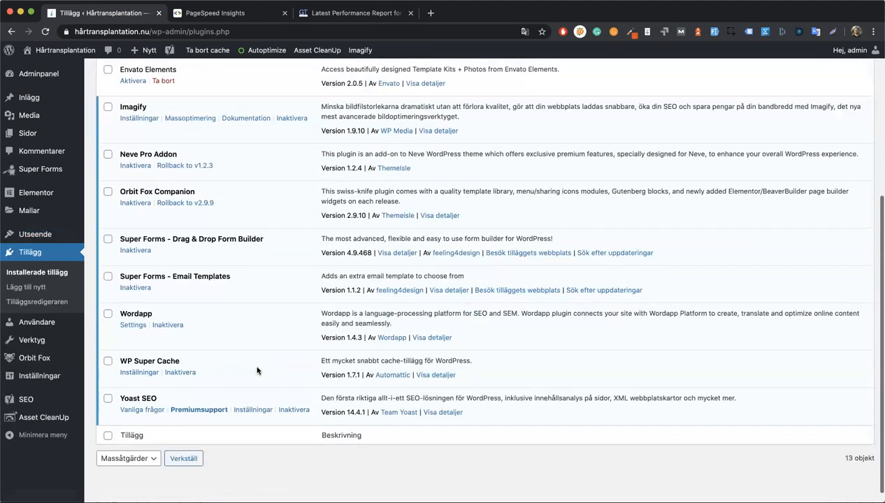
scroll(258, 372, "up", 5)
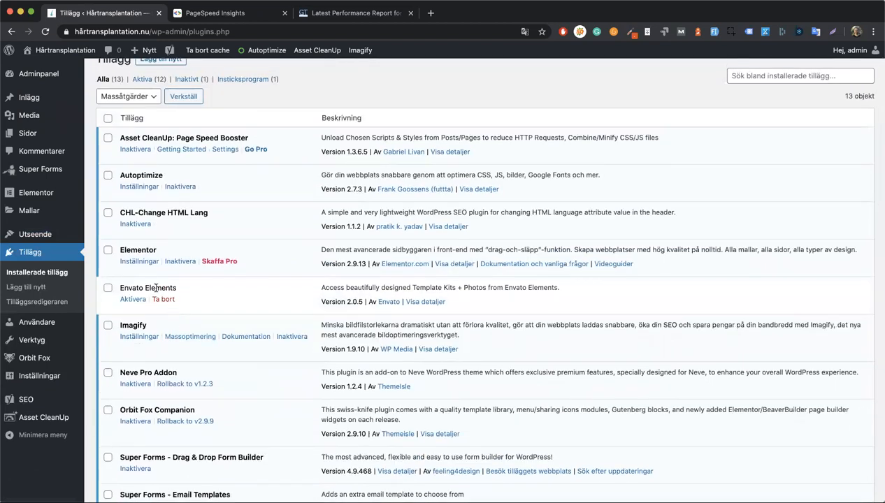
triple_click(154, 288)
left_click(179, 301)
left_click(171, 301)
left_click(523, 108)
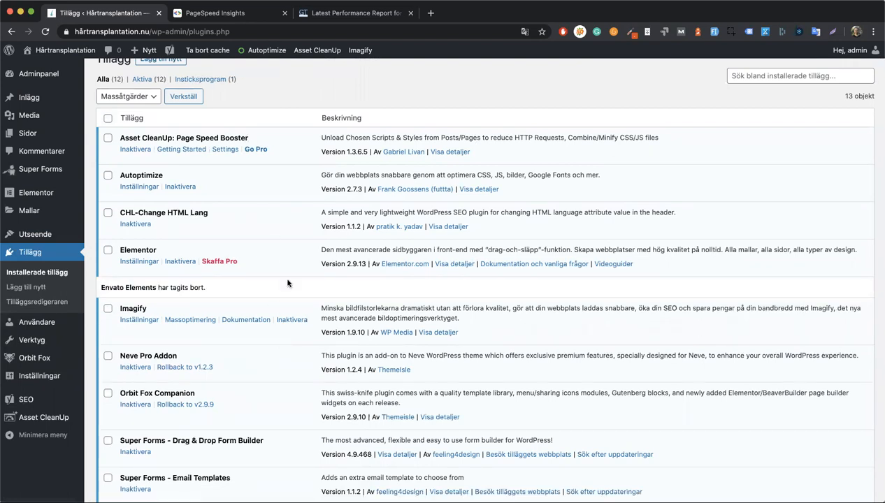
- Review the remaining plugins, and re-test the site in GTmetrix with Autoptimize active
scroll(287, 283, "down", 3)
scroll(287, 283, "down", 2)
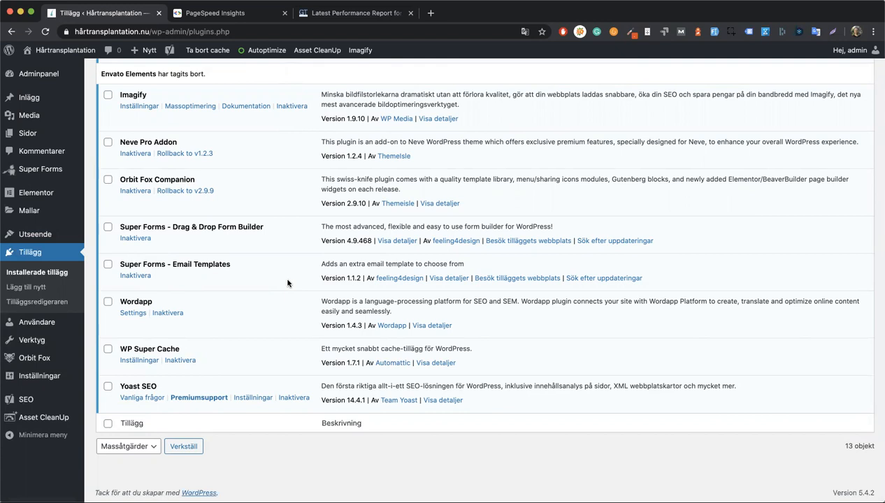
scroll(242, 129, "up", 5)
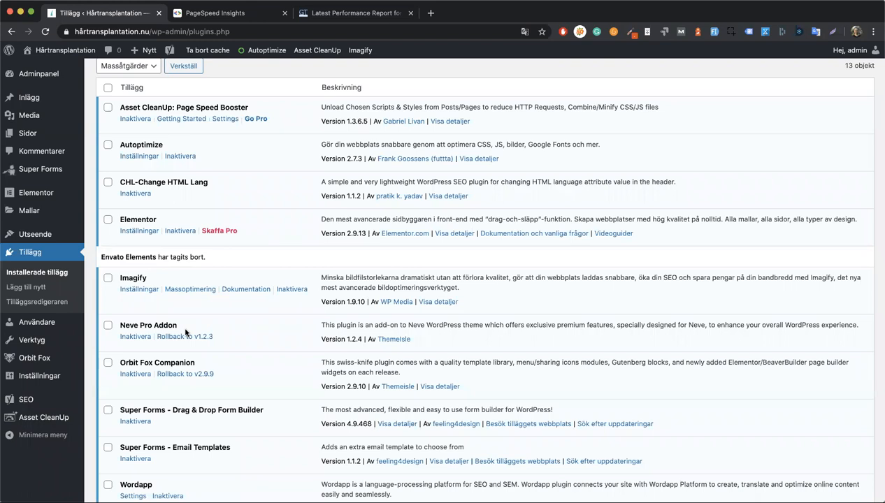
left_click_drag(172, 147, 119, 146)
left_click(348, 15)
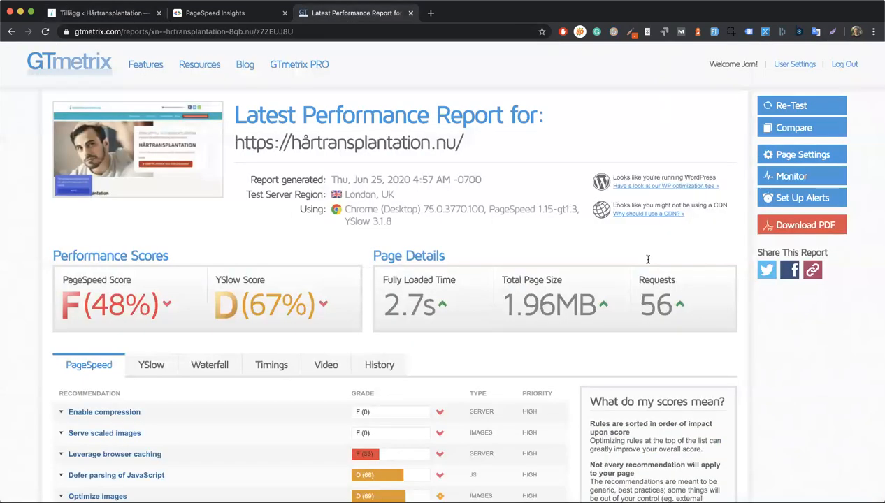
left_click_drag(667, 294, 612, 299)
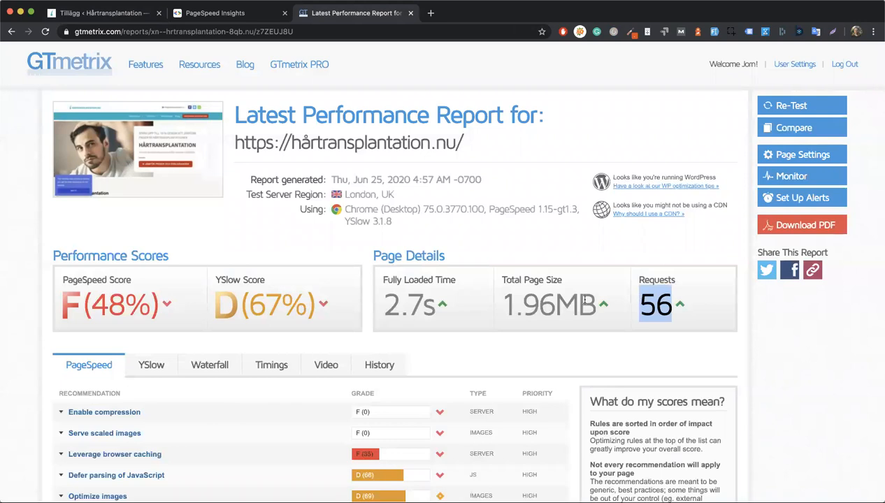
left_click(788, 106)
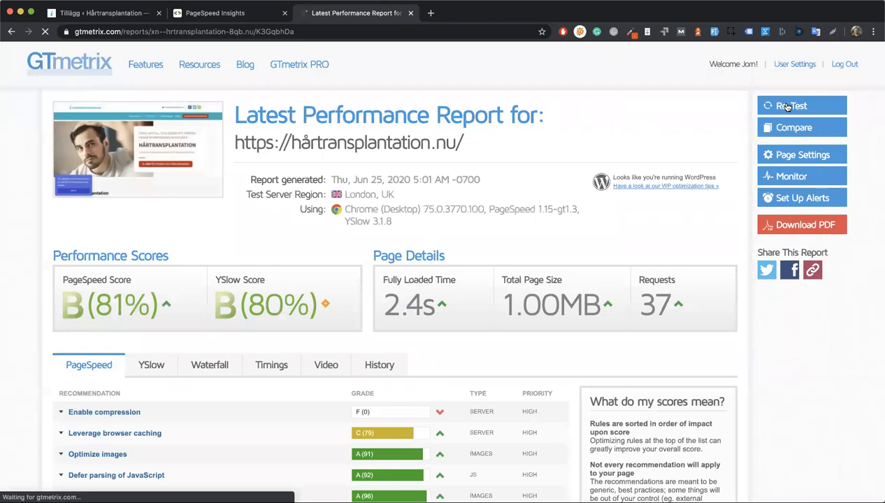
- Review the JavaScript, CSS and HTML options in the Autoptimize settings, and save them while clearing the cache
left_click(131, 13)
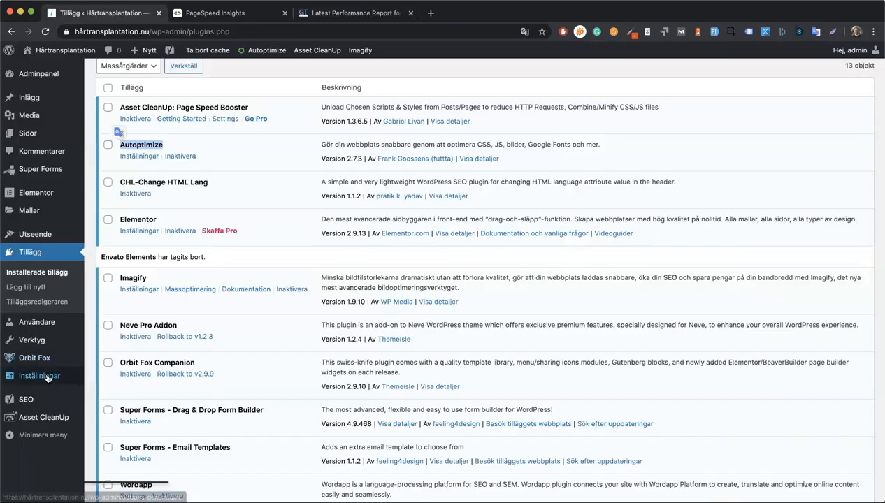
mouse_move(40, 376)
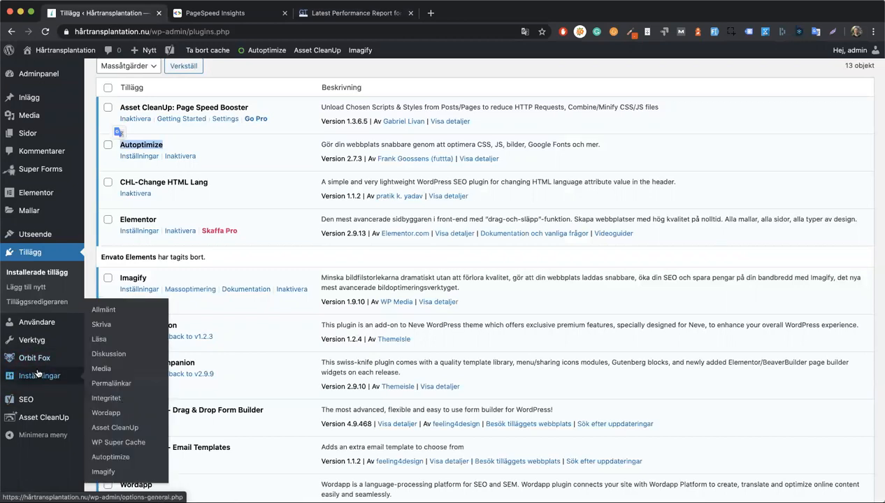
left_click(111, 457)
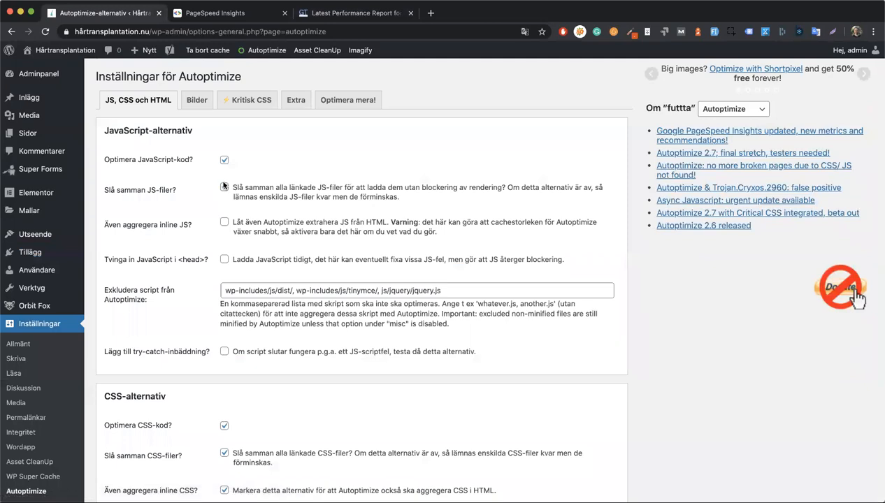
scroll(220, 168, "down", 1)
scroll(220, 168, "down", 8)
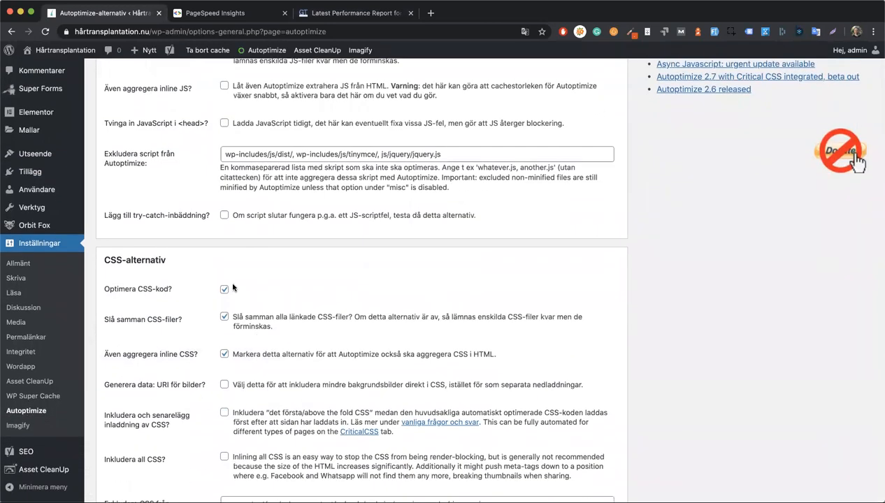
scroll(233, 289, "down", 1)
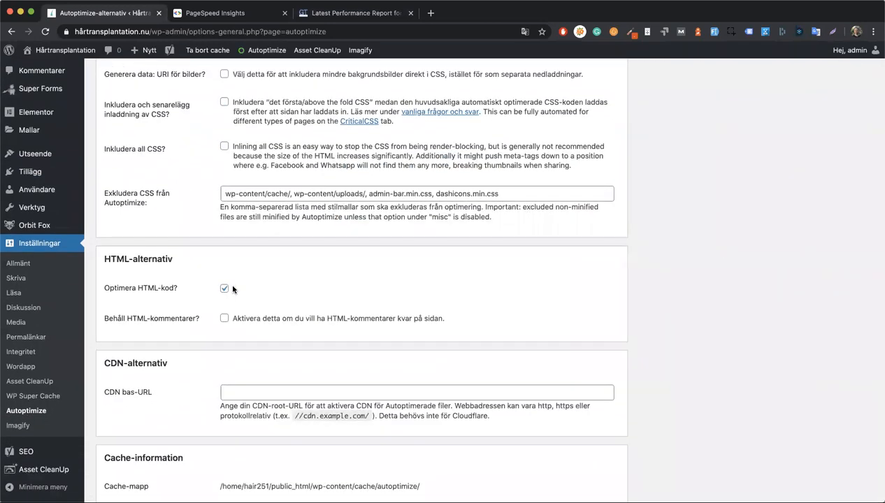
scroll(233, 289, "down", 7)
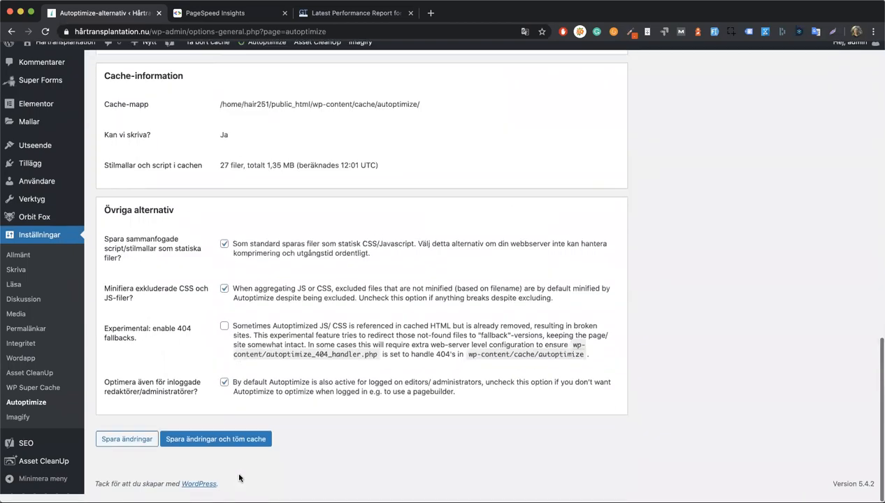
left_click(219, 447)
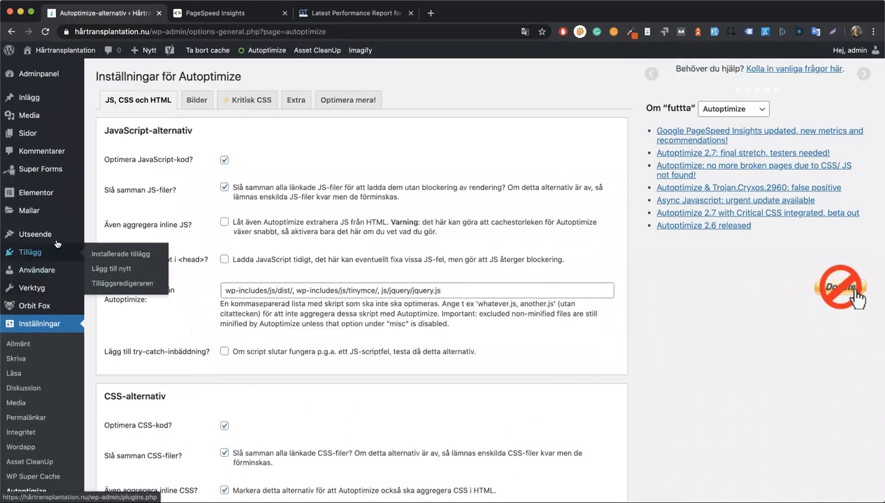
- Open the installed plugins list and locate the WP Super Cache plugin
left_click(101, 256)
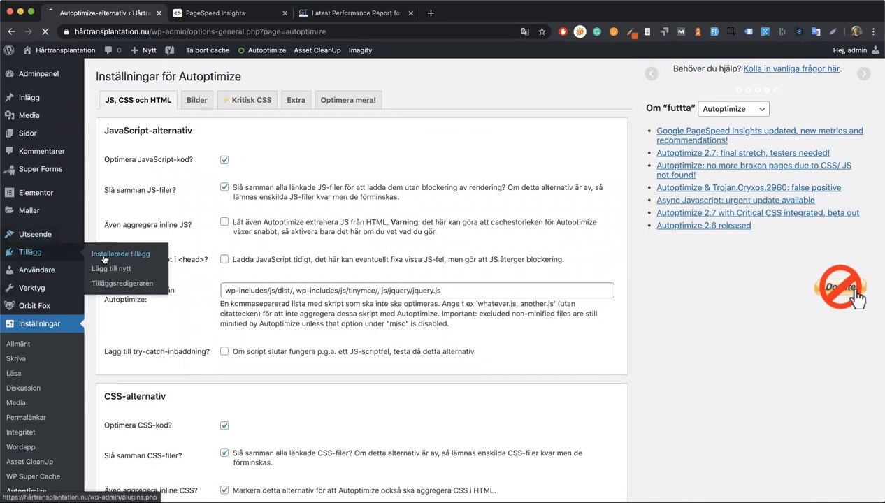
scroll(248, 331, "down", 5)
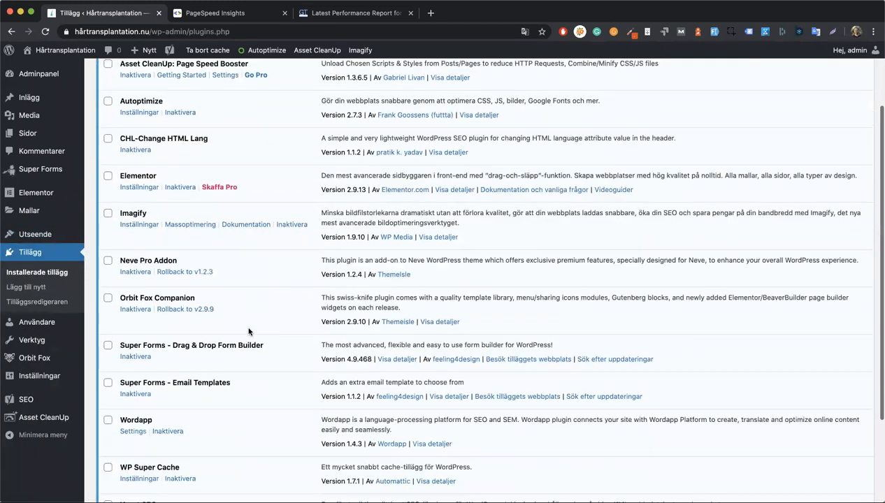
left_click_drag(195, 347, 120, 347)
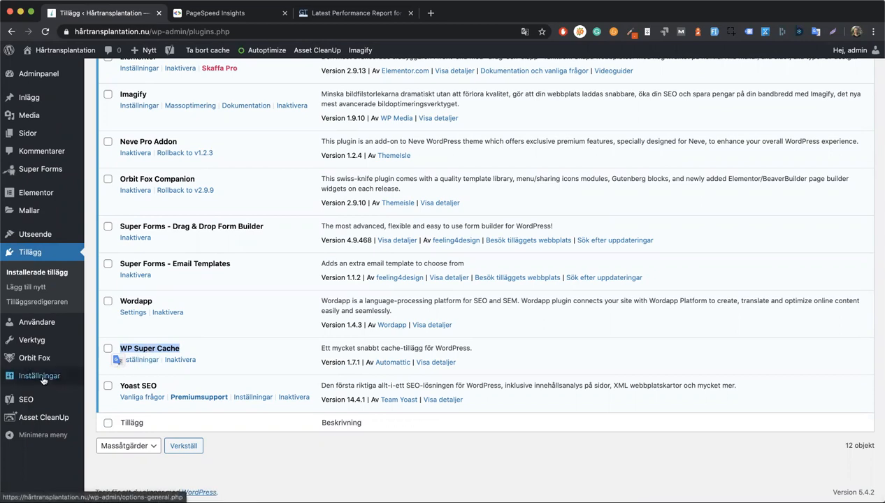
- Set the site language to English (United States) in the general settings and save the changes
mouse_move(42, 376)
left_click(120, 287)
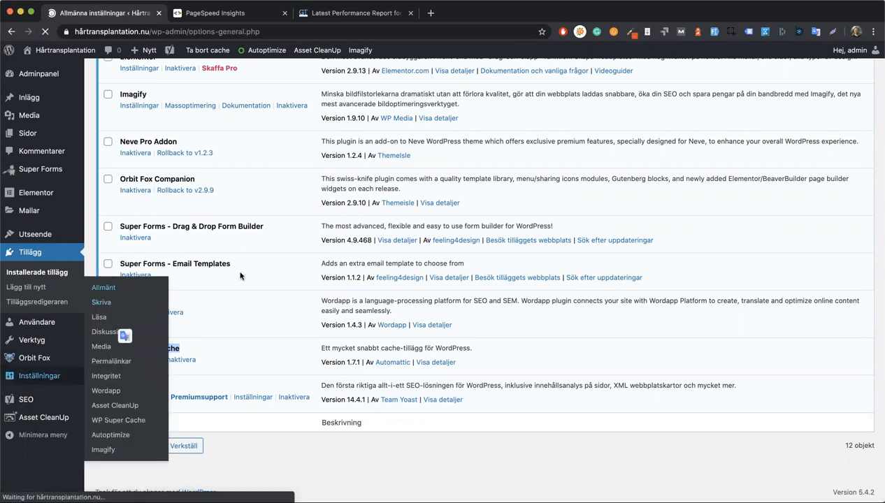
scroll(290, 289, "down", 2)
left_click(307, 319)
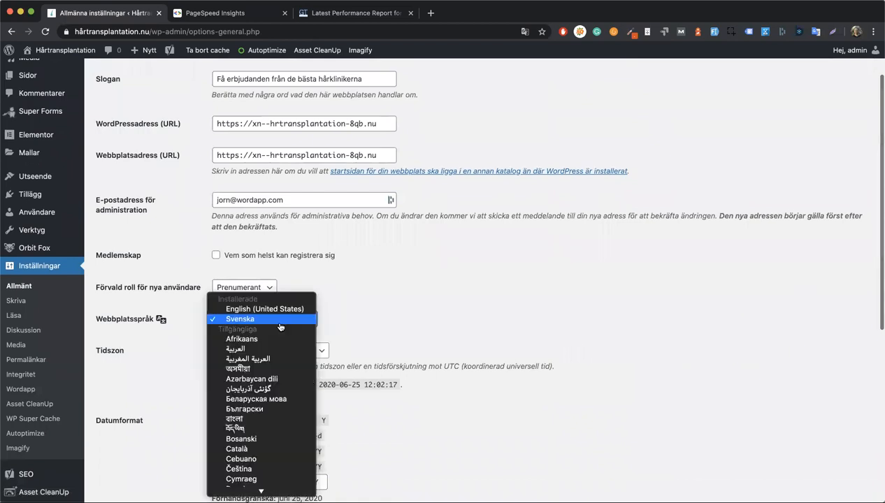
left_click(361, 364)
scroll(362, 364, "down", 5)
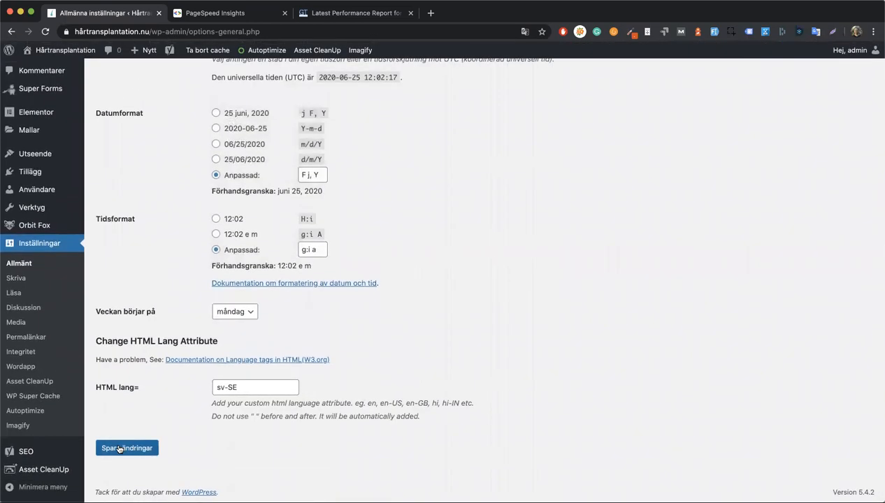
left_click(126, 448)
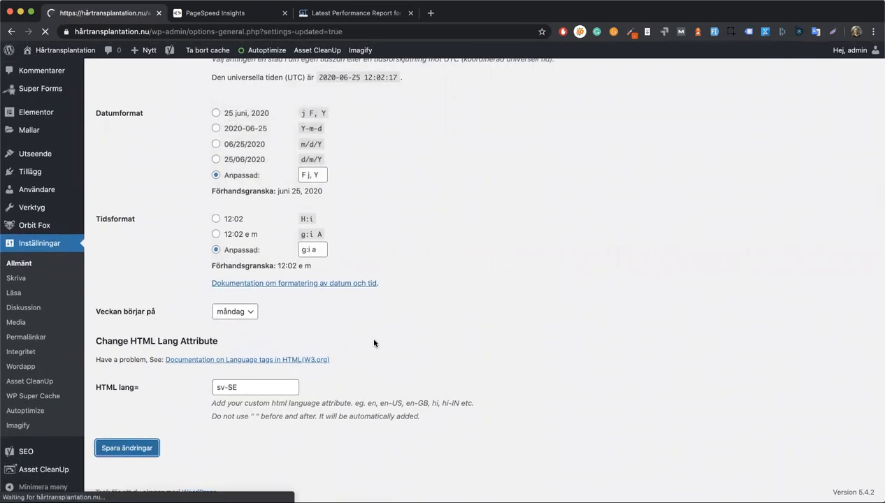
- Run the cache test in the WP Super Cache settings, both with and without the non-secure request for the homepage
scroll(61, 401, "down", 2)
left_click(41, 404)
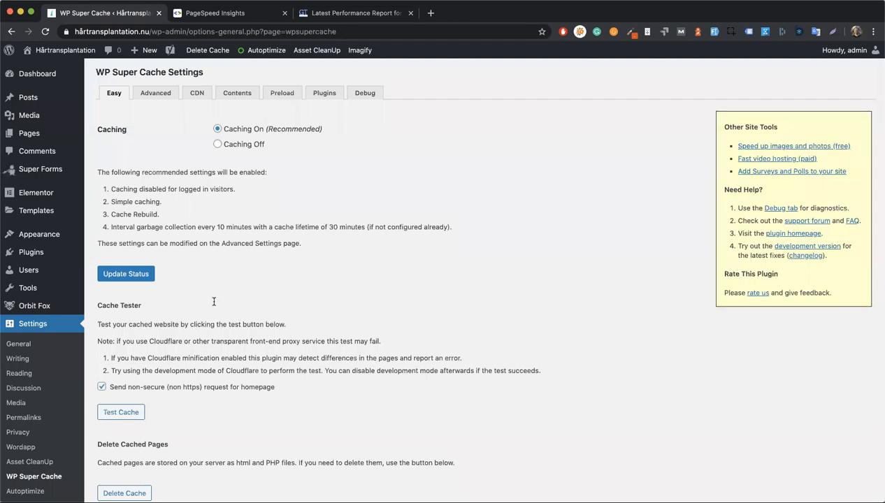
scroll(175, 280, "down", 3)
left_click(117, 328)
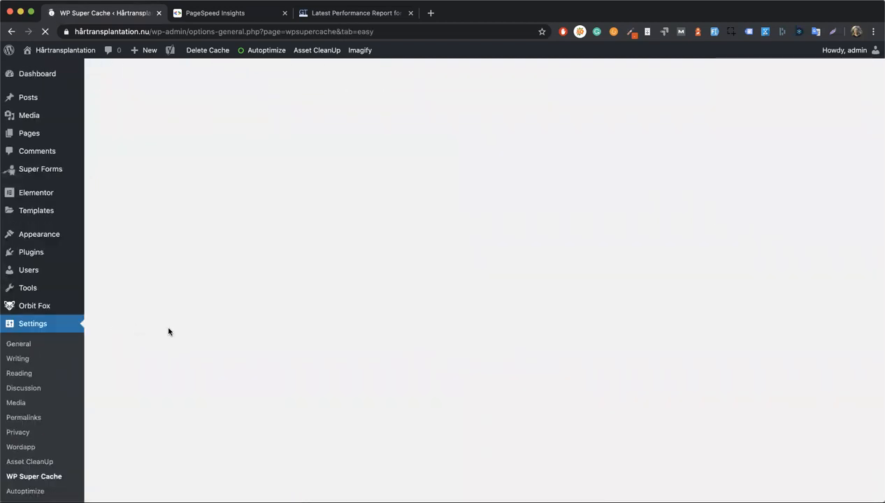
scroll(225, 402, "down", 2)
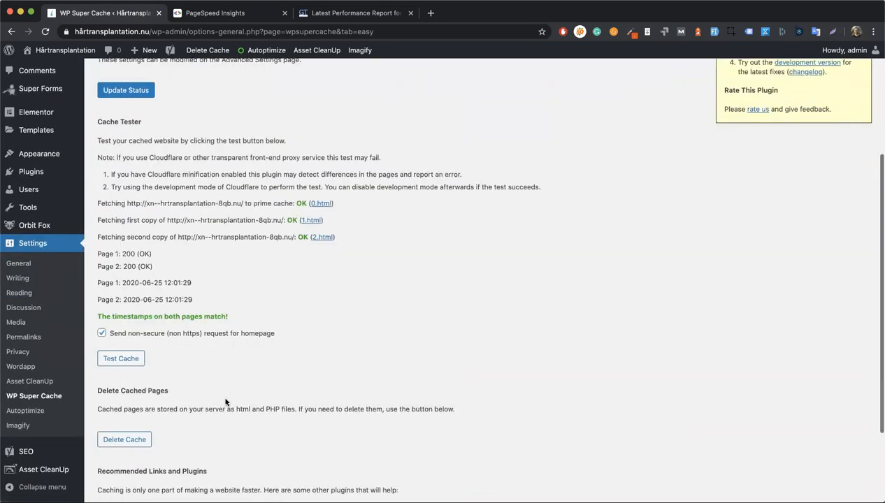
left_click_drag(231, 318, 136, 316)
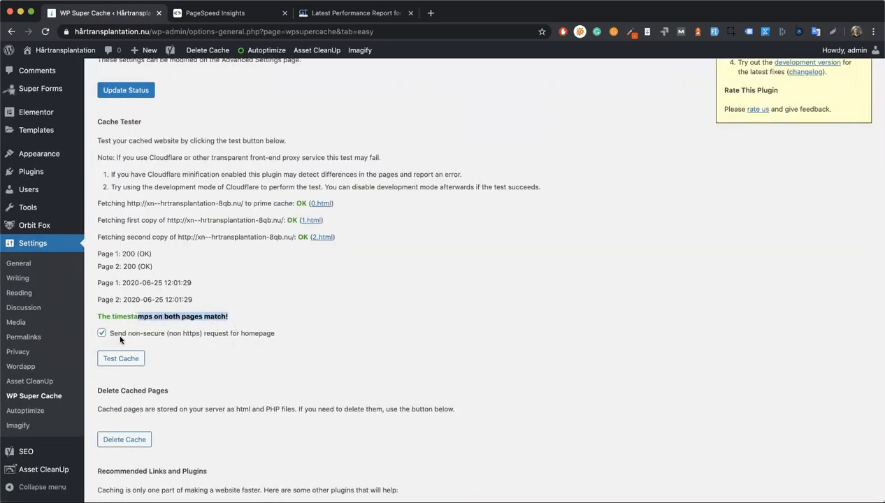
left_click(109, 356)
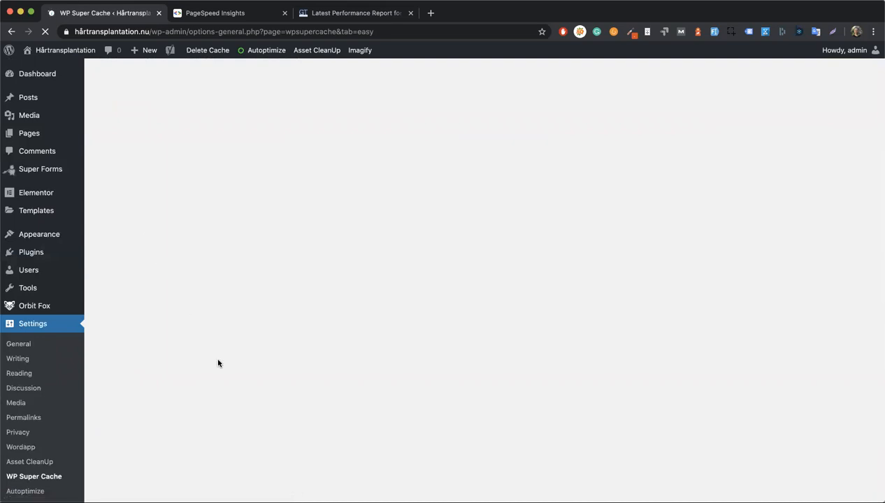
scroll(218, 362, "down", 4)
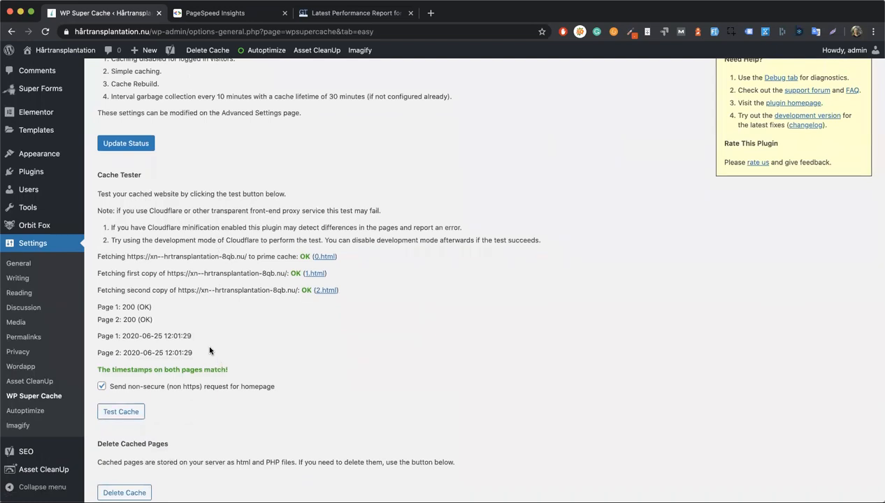
- Review the advanced WP Super Cache settings, including the restriction that disables caching for logged-in visitors
scroll(210, 351, "up", 4)
left_click(156, 94)
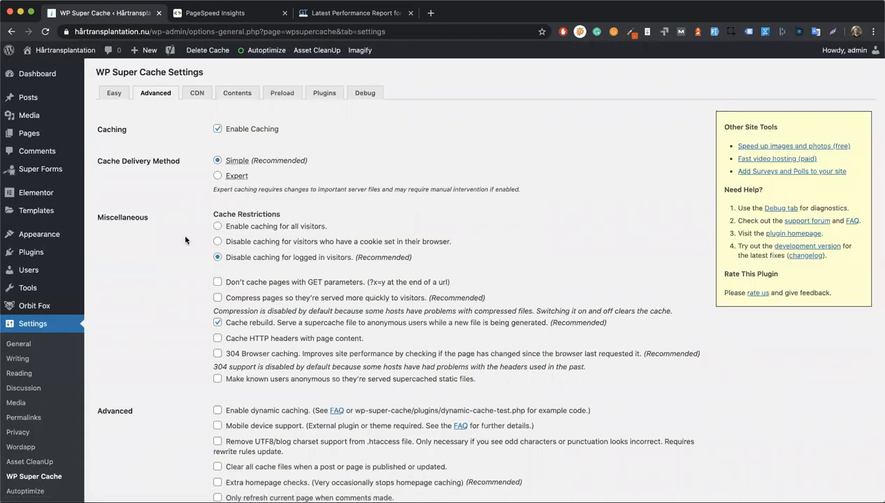
scroll(186, 240, "down", 3)
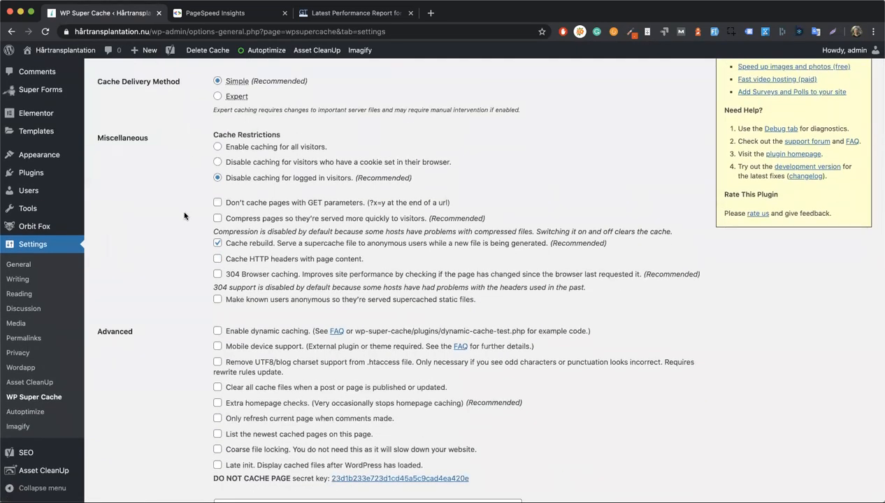
scroll(185, 230, "down", 2)
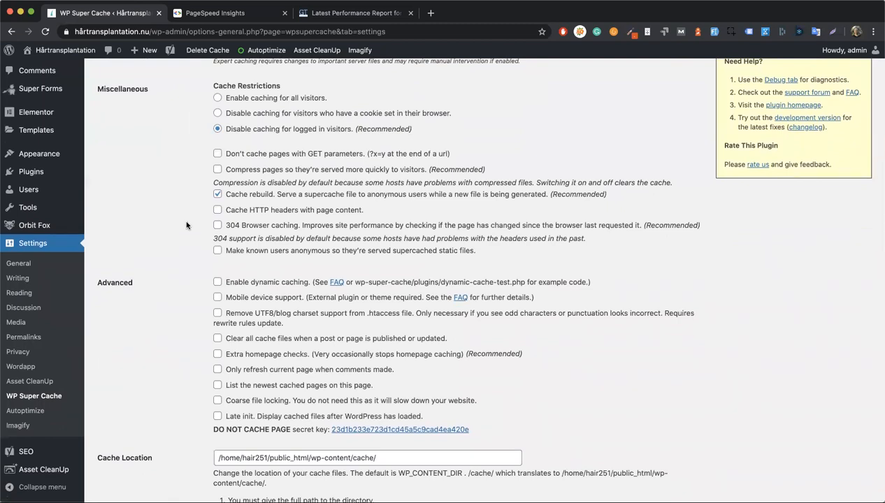
scroll(186, 225, "down", 3)
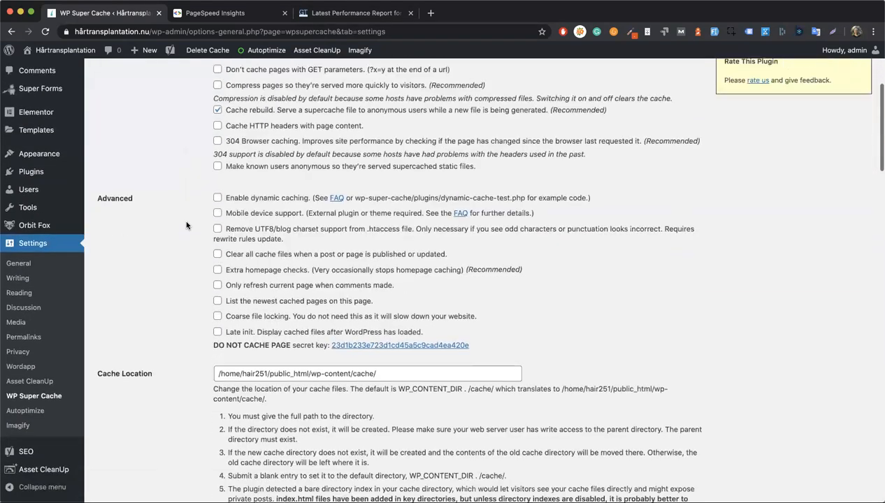
scroll(428, 262, "up", 5)
left_click_drag(428, 262, 223, 264)
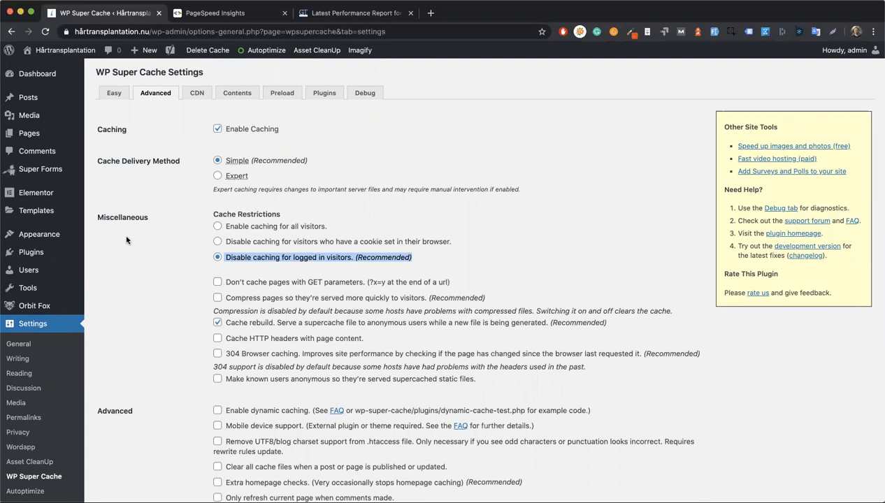
- Mark the "Stripping the fat" guidance in the Asset CleanUp settings as understood and update all settings
scroll(105, 315, "down", 1)
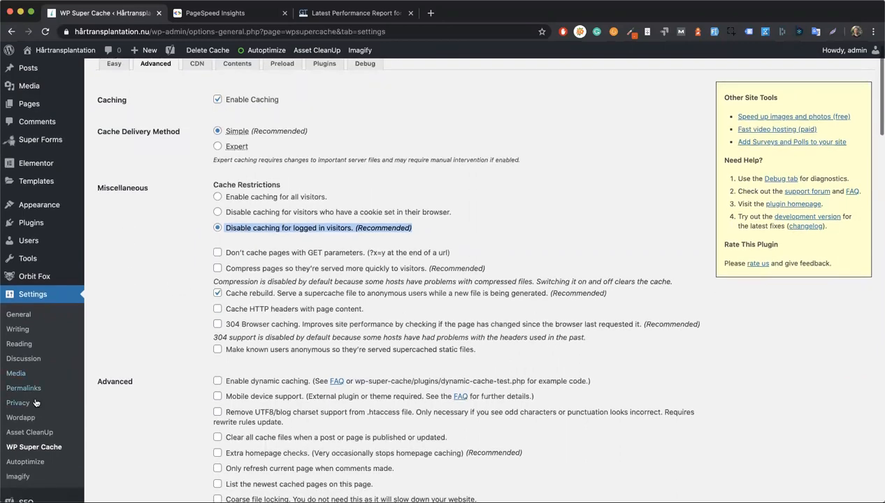
left_click(30, 432)
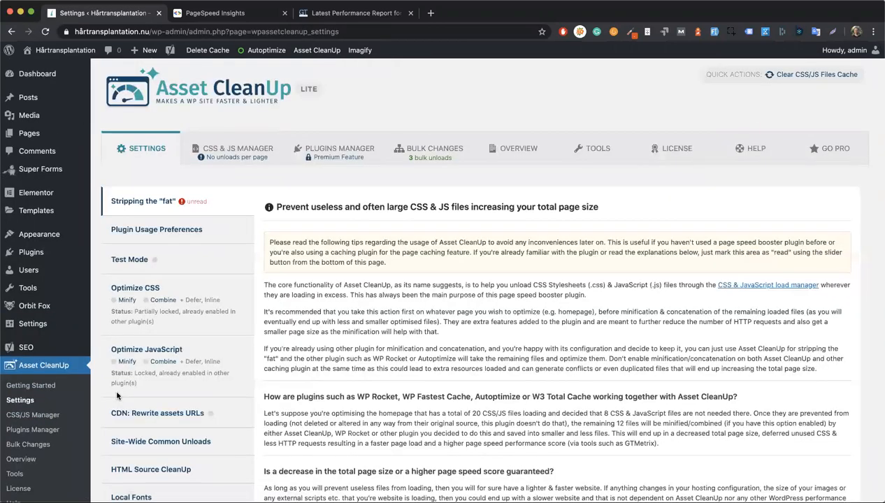
scroll(366, 328, "down", 6)
left_click(277, 405)
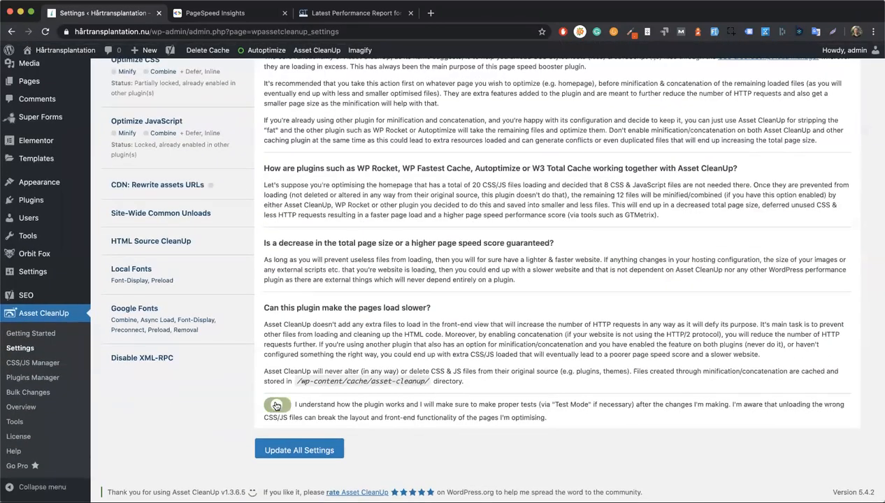
left_click(287, 450)
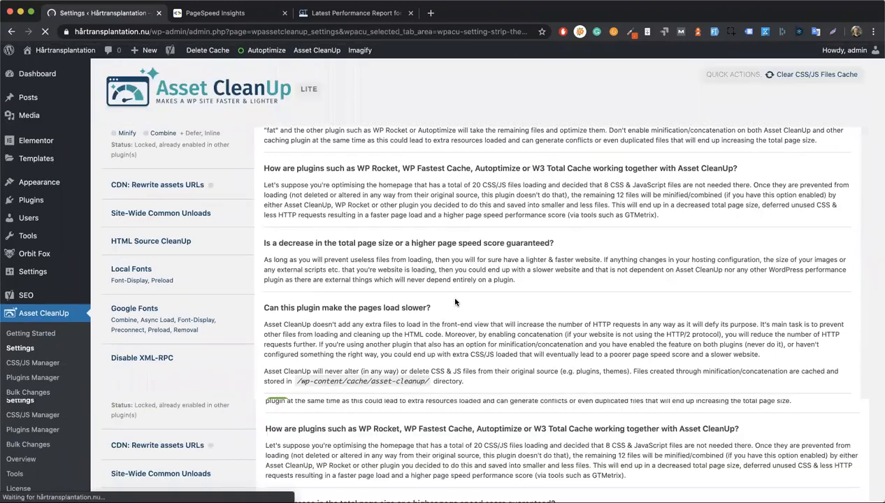
scroll(439, 363, "down", 8)
scroll(380, 365, "up", 6)
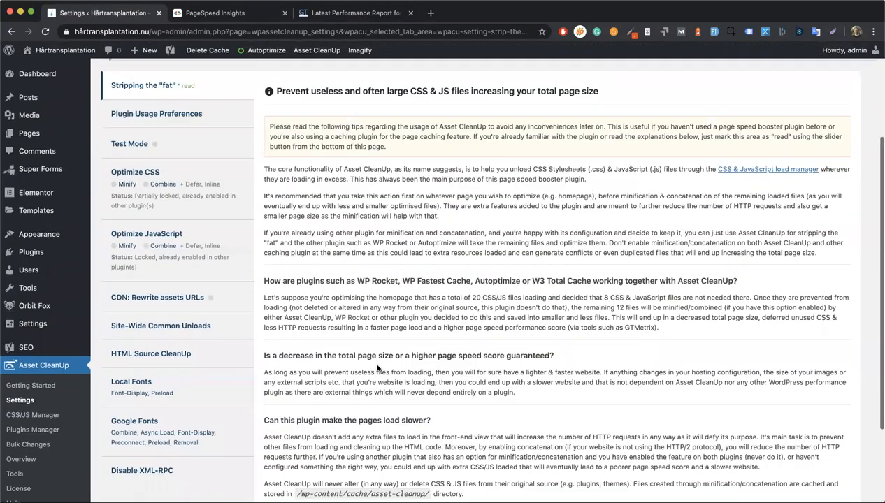
- Examine Asset CleanUp's Site-Wide Common Unloads for emojis, oEmbed, Dashicons, Gutenberg CSS, jQuery Migrate and comment reply
scroll(178, 342, "down", 2)
left_click(178, 350)
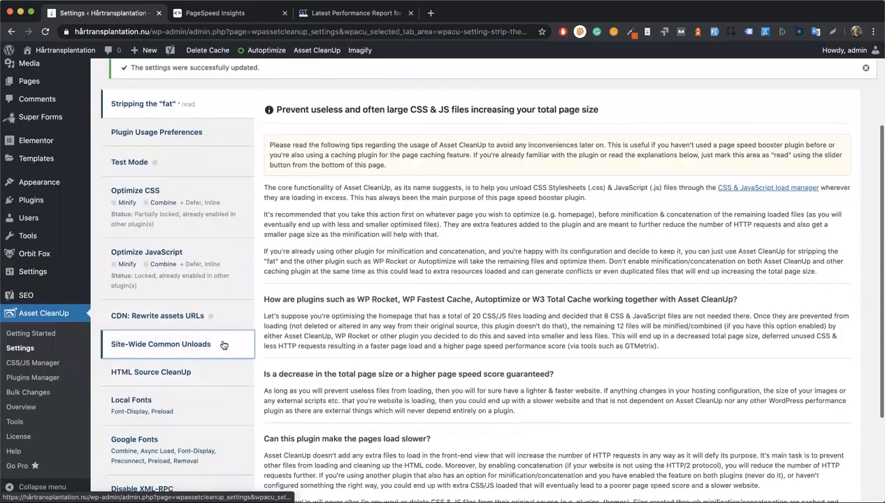
scroll(325, 343, "down", 3)
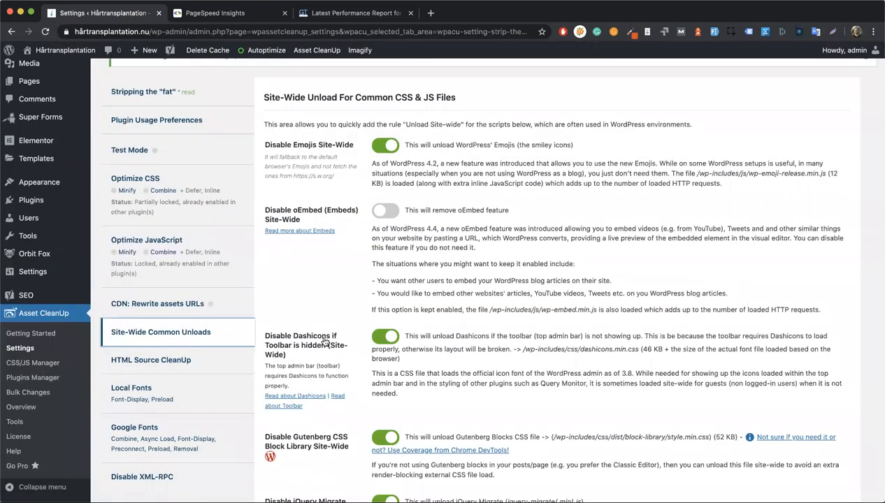
scroll(325, 343, "up", 6)
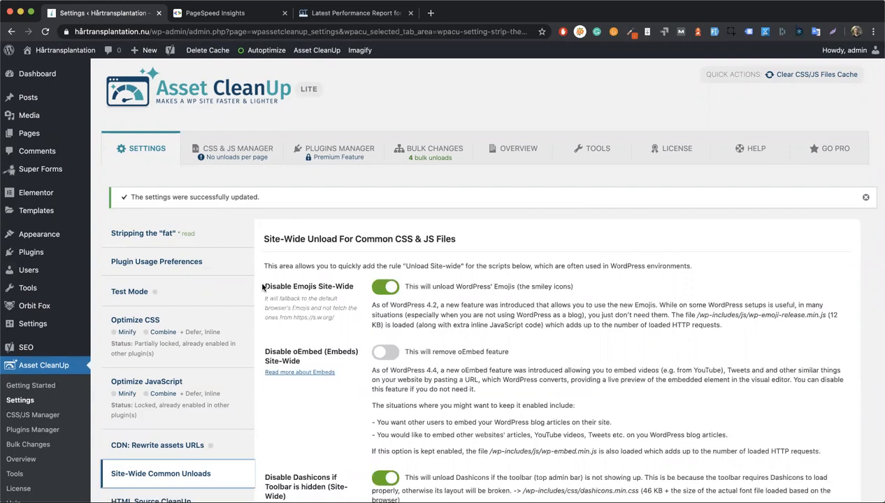
left_click_drag(264, 287, 355, 291)
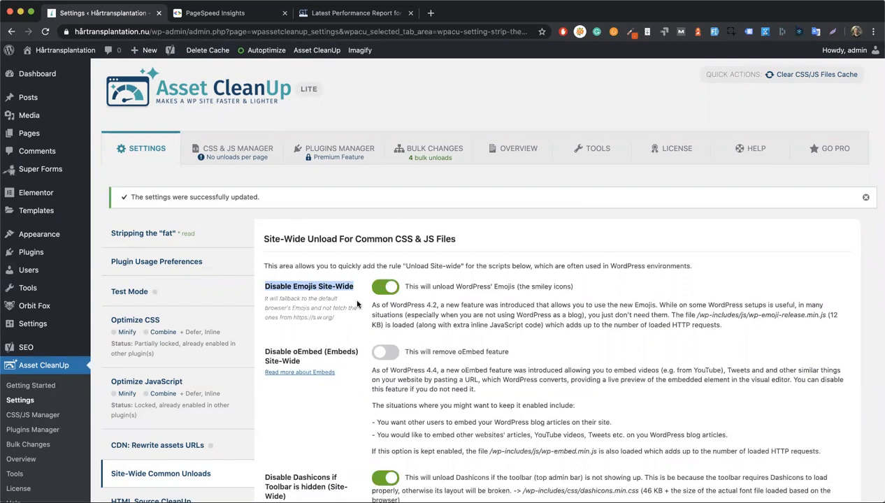
scroll(357, 304, "down", 5)
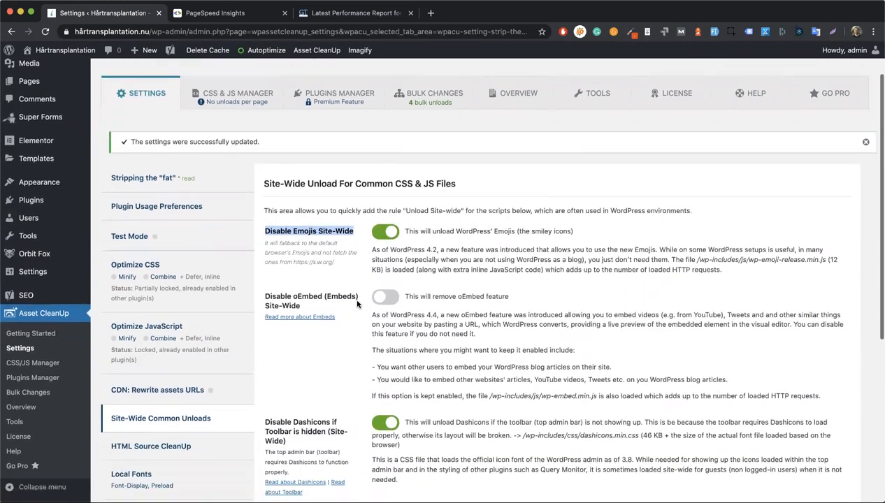
left_click_drag(265, 229, 312, 251)
scroll(312, 251, "down", 2)
mouse_move(260, 241)
left_mouse_down()
mouse_move(347, 255)
mouse_move(270, 248)
left_mouse_up()
left_click_drag(318, 327, 267, 314)
left_click_drag(292, 399, 262, 374)
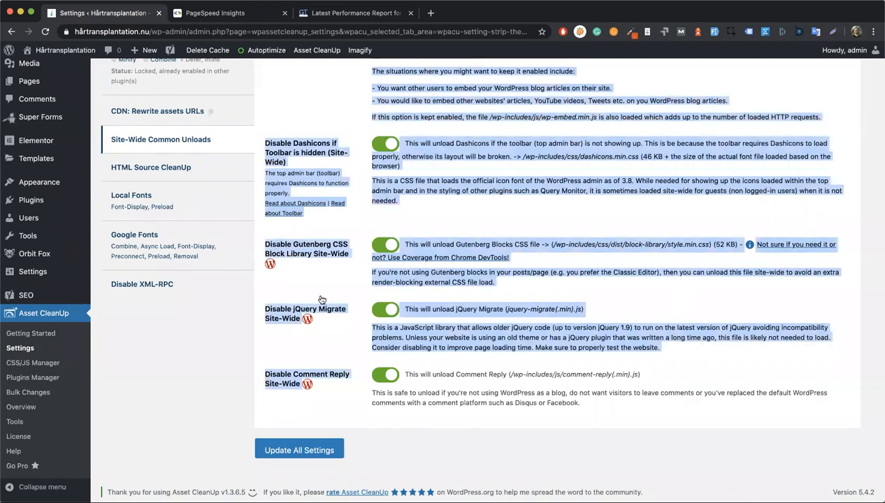
- Check the file path and size given for the Gutenberg CSS Block Library unload and look over the other site-wide options
scroll(325, 244, "up", 1)
scroll(324, 244, "up", 4)
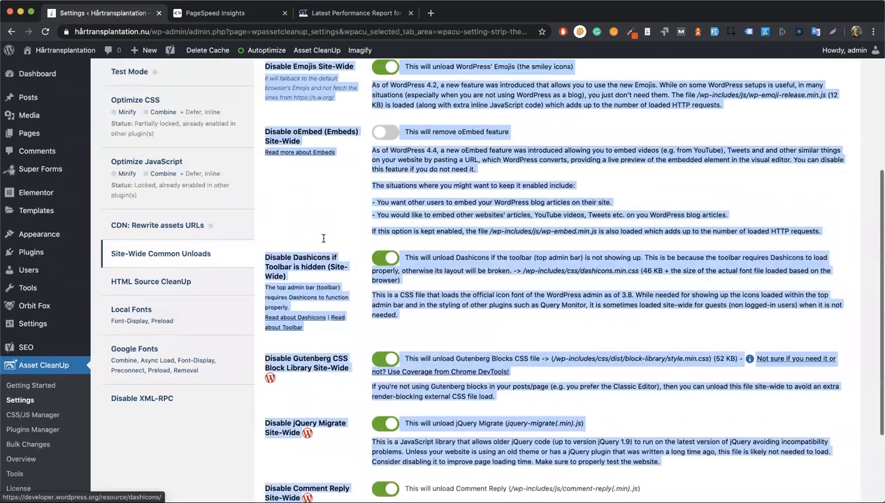
scroll(328, 306, "down", 1)
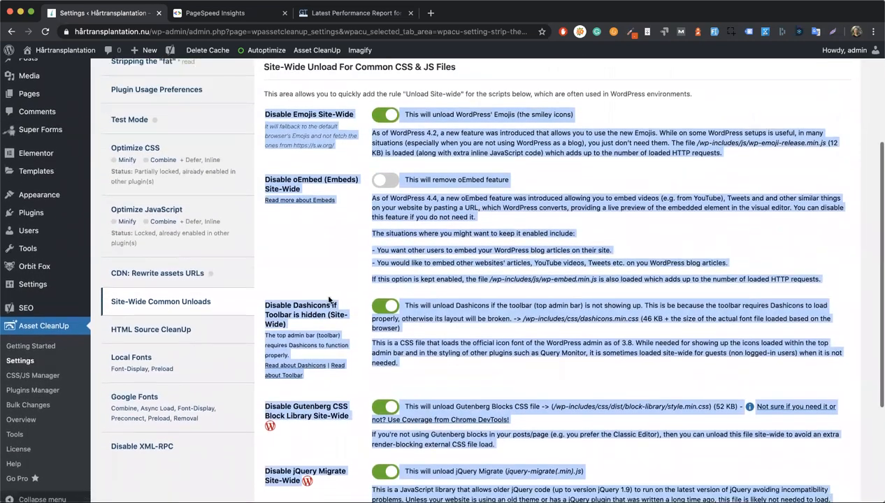
left_click(318, 285)
scroll(319, 285, "down", 4)
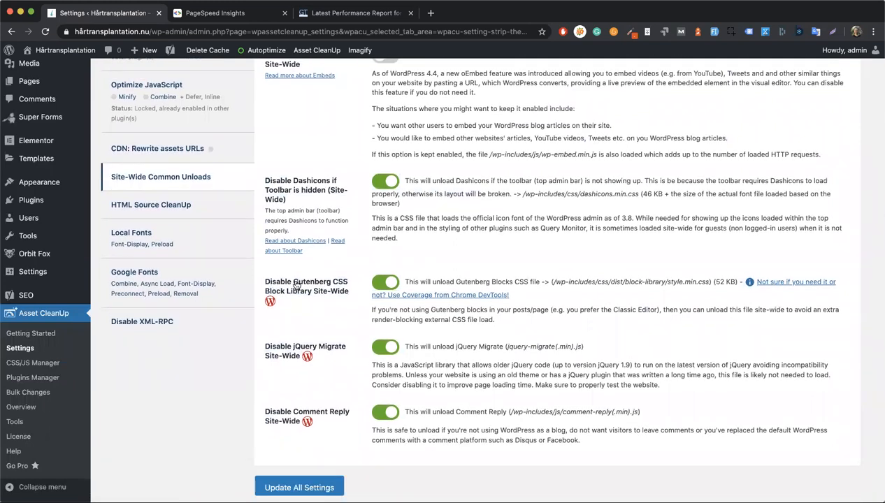
double_click(517, 282)
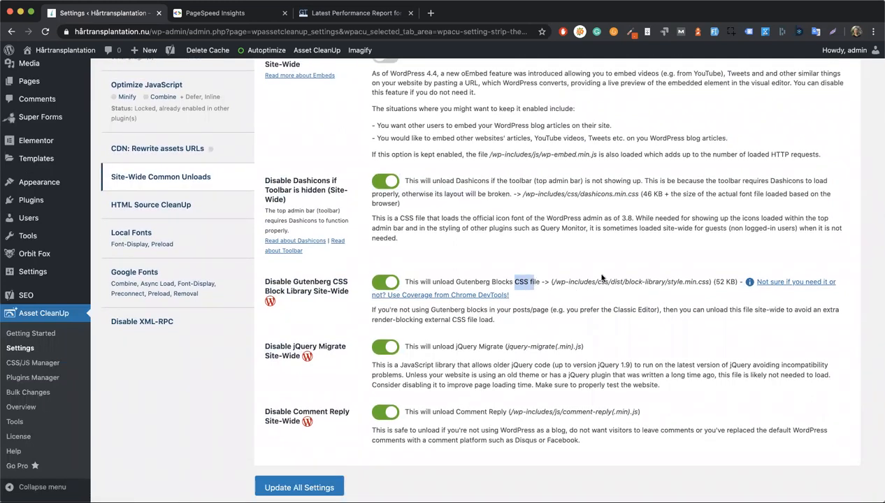
left_click(726, 282)
scroll(461, 245, "up", 3)
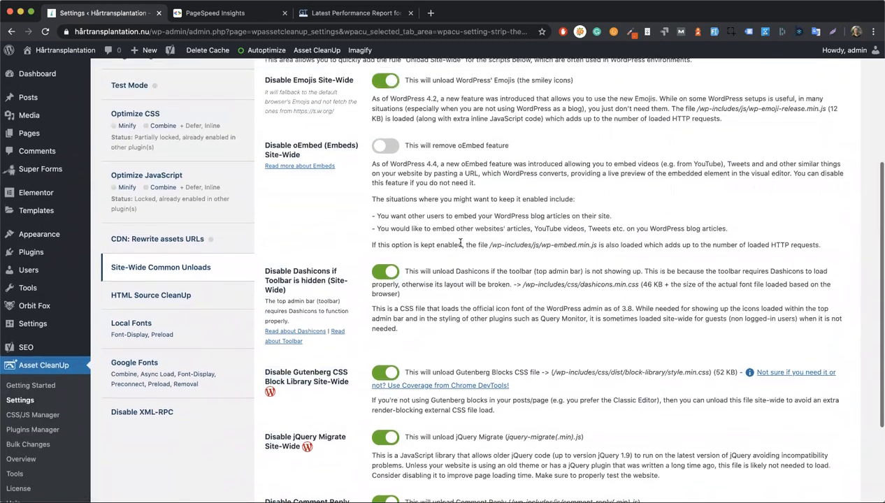
scroll(222, 315, "up", 5)
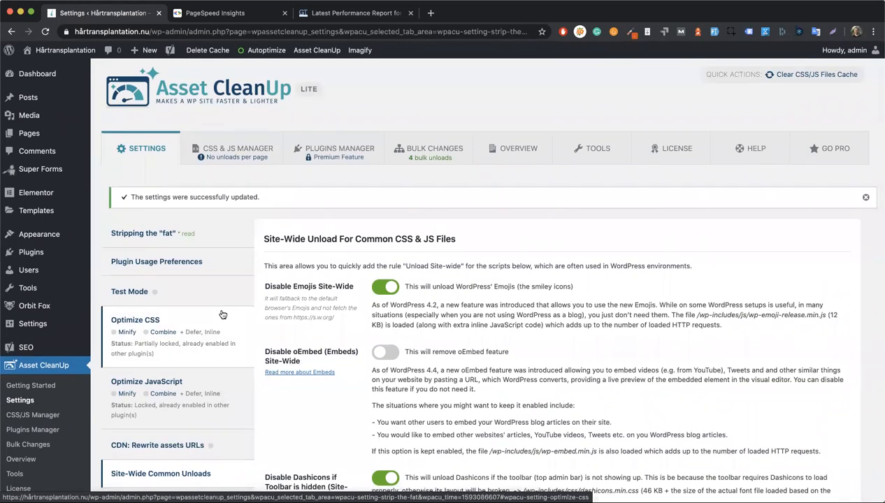
- Find Imagify among the installed plugins and open its settings
scroll(222, 315, "down", 2)
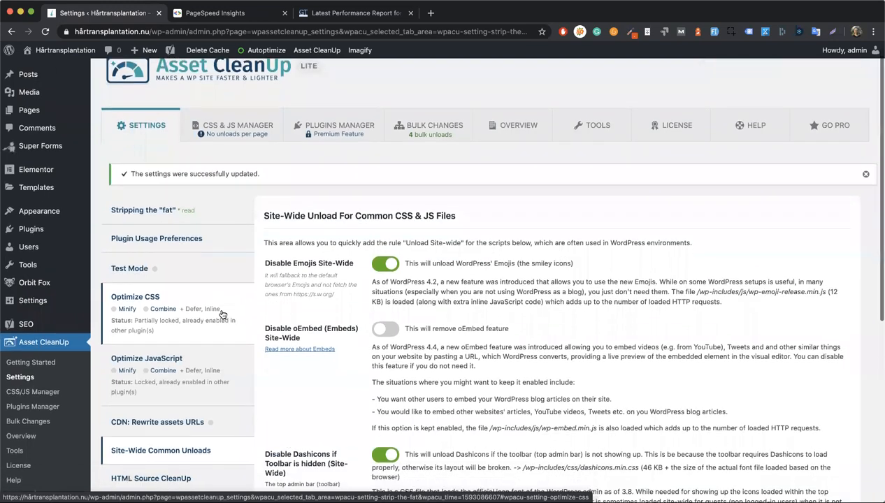
mouse_move(38, 213)
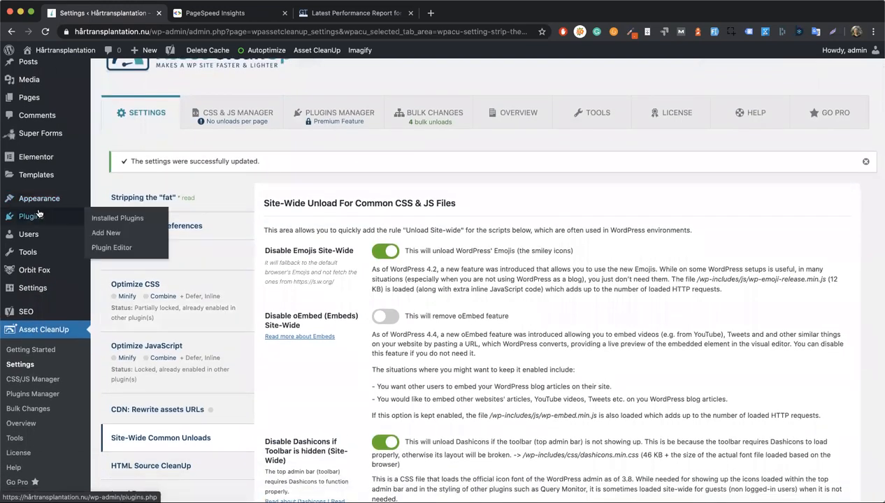
left_click(95, 218)
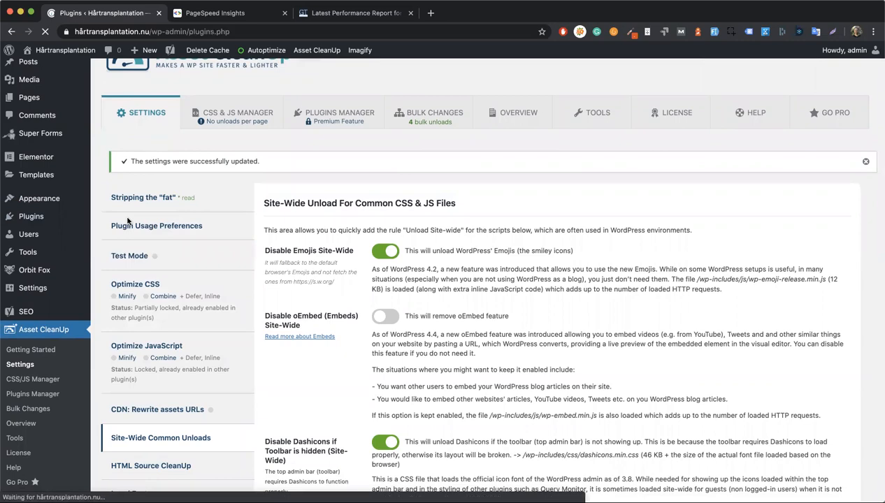
scroll(287, 397, "down", 5)
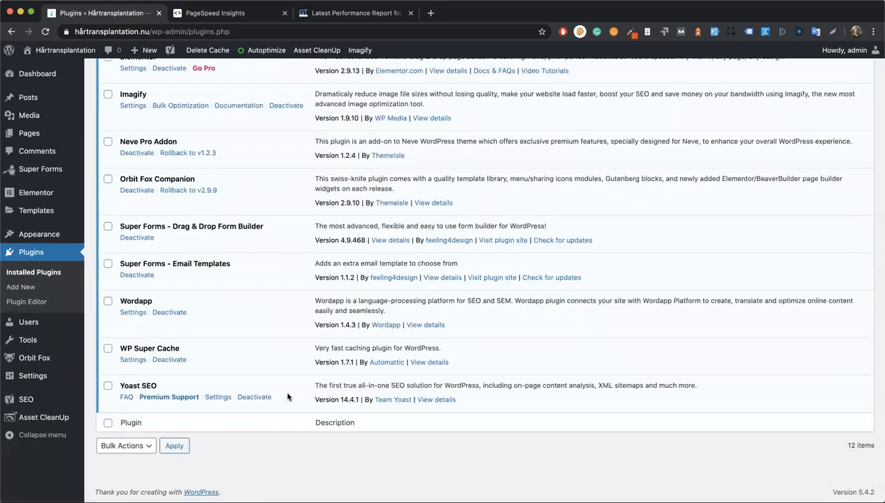
scroll(286, 397, "up", 3)
scroll(287, 397, "up", 3)
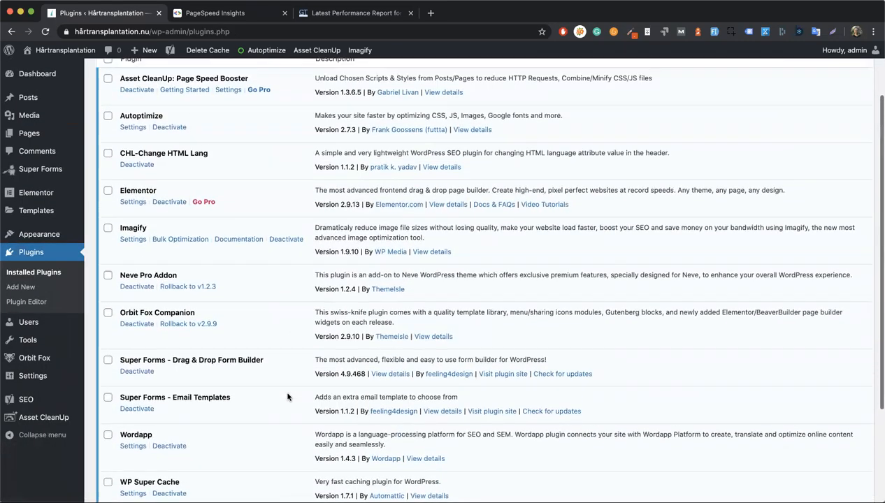
left_click_drag(149, 279, 117, 281)
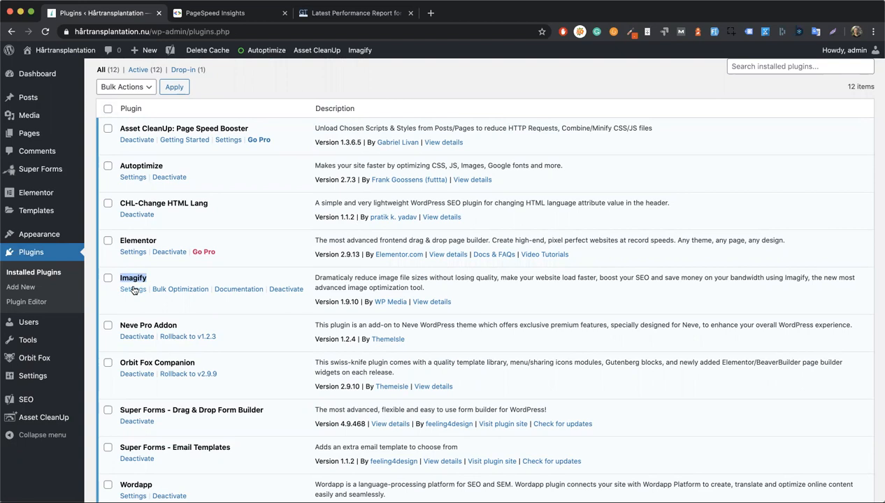
left_click(140, 289)
- Review Imagify's general settings and enable displaying images in WebP format on the site
scroll(332, 375, "down", 1)
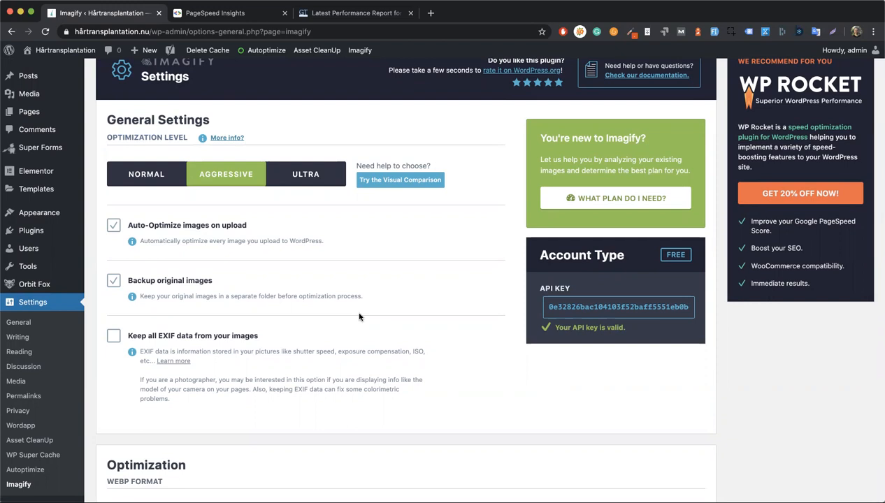
scroll(285, 296, "down", 5)
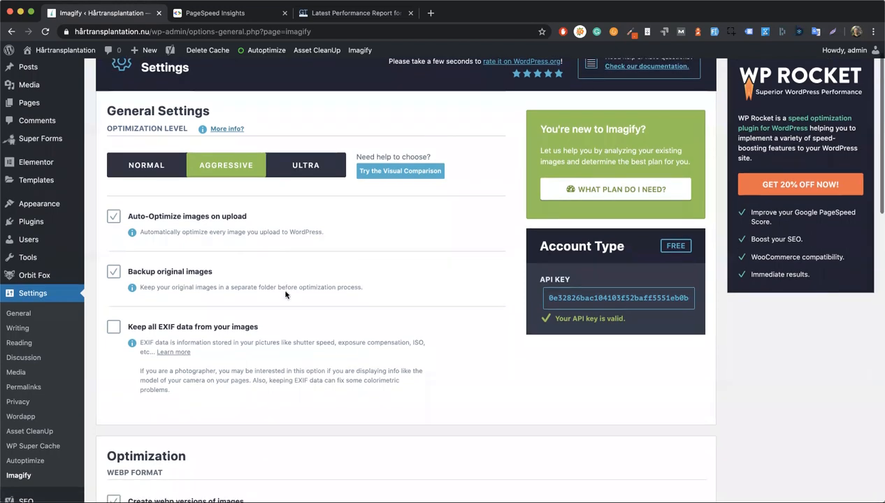
scroll(287, 296, "up", 3)
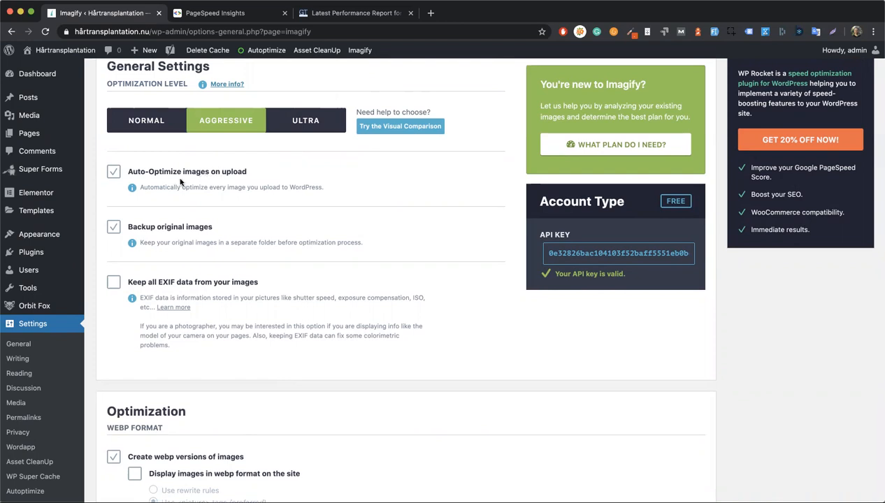
scroll(217, 229, "down", 5)
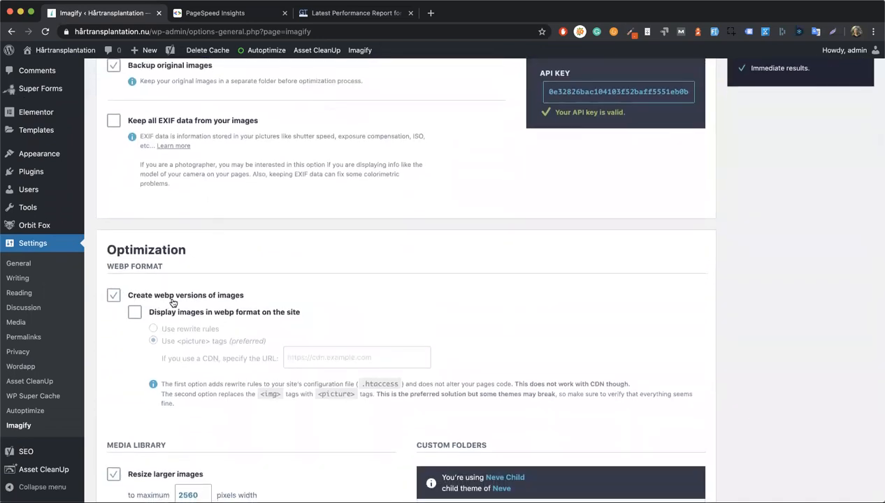
scroll(173, 303, "down", 2)
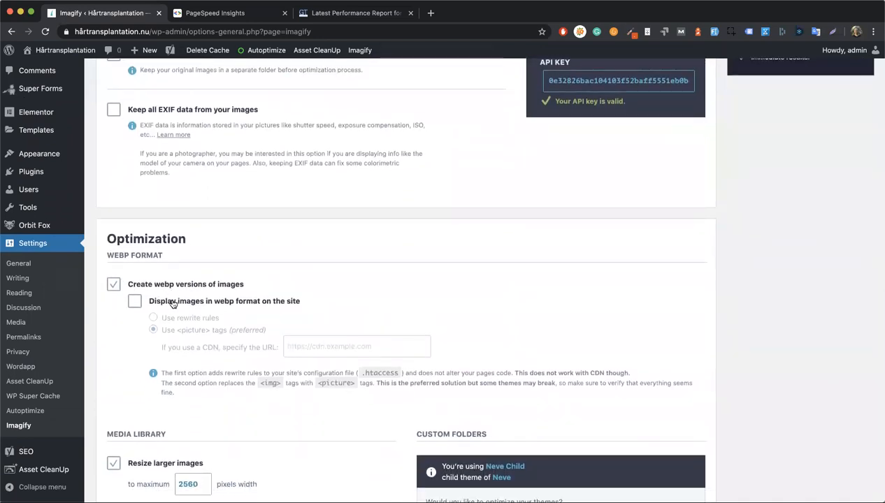
left_click(135, 249)
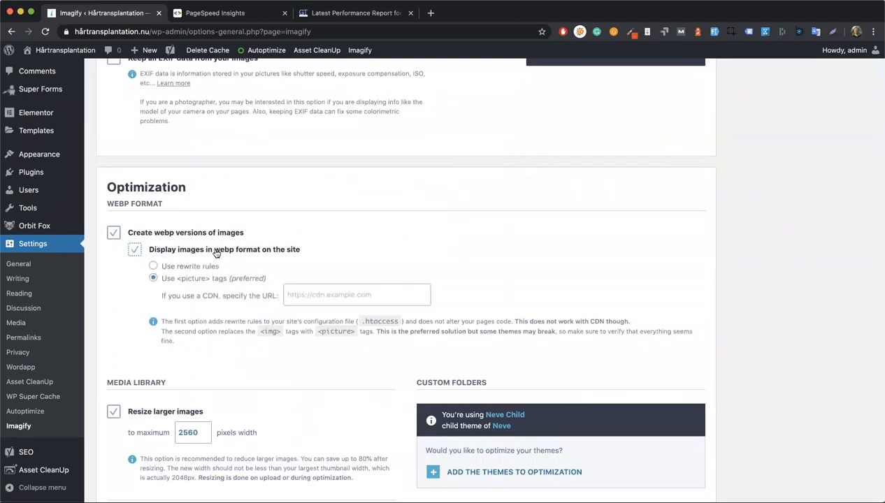
- Look over the media library resizing and file optimization options, and save the Imagify settings to continue to the bulk optimizer
scroll(201, 392, "down", 1)
scroll(200, 392, "down", 2)
scroll(171, 270, "down", 9)
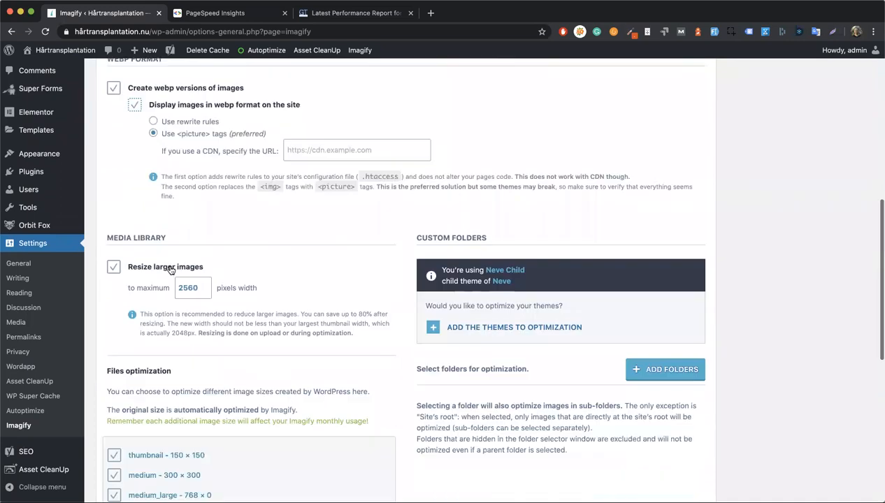
scroll(172, 280, "down", 2)
scroll(405, 372, "down", 5)
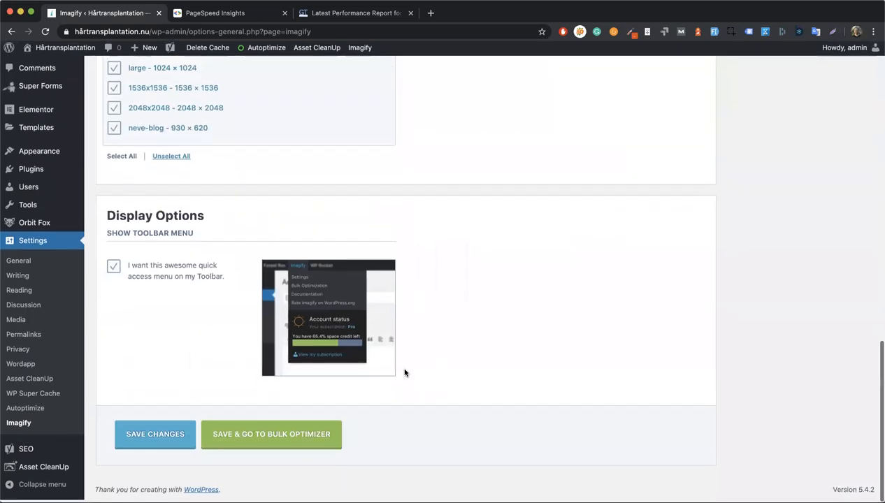
left_click(242, 443)
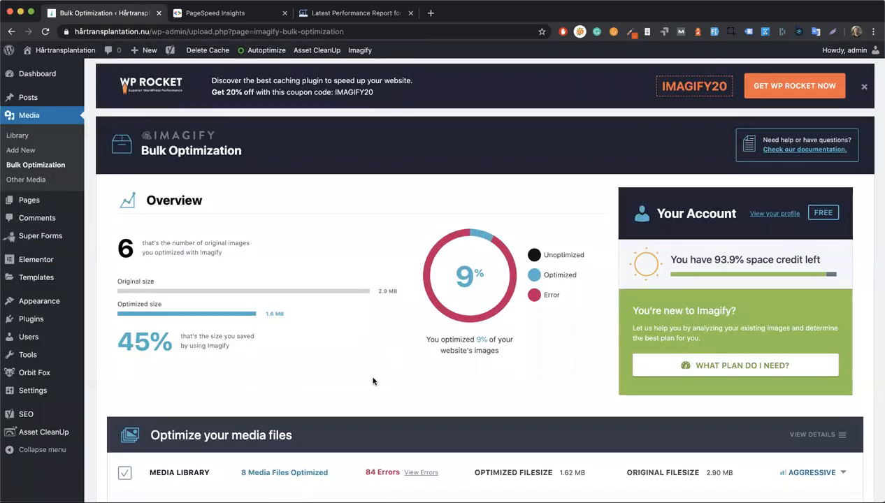
- Examine the bulk optimization overview and the media library row with its optimization level
scroll(374, 381, "down", 5)
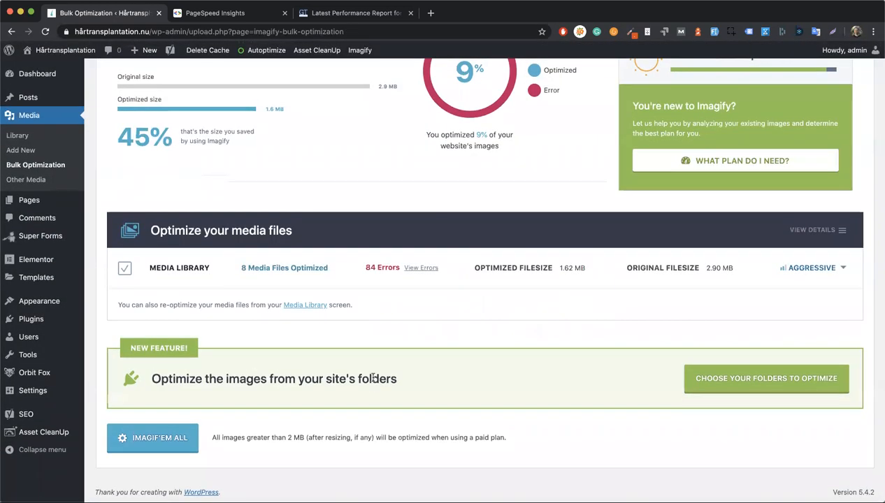
scroll(351, 317, "up", 5)
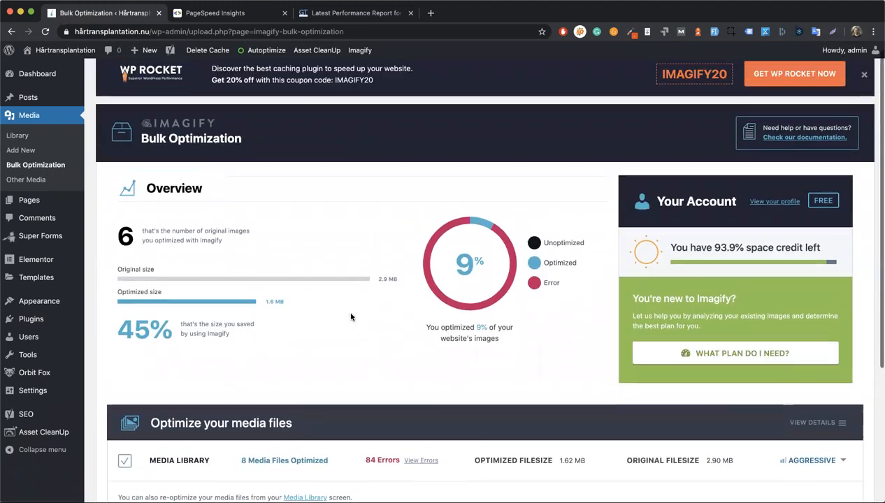
scroll(352, 317, "down", 2)
scroll(351, 317, "down", 1)
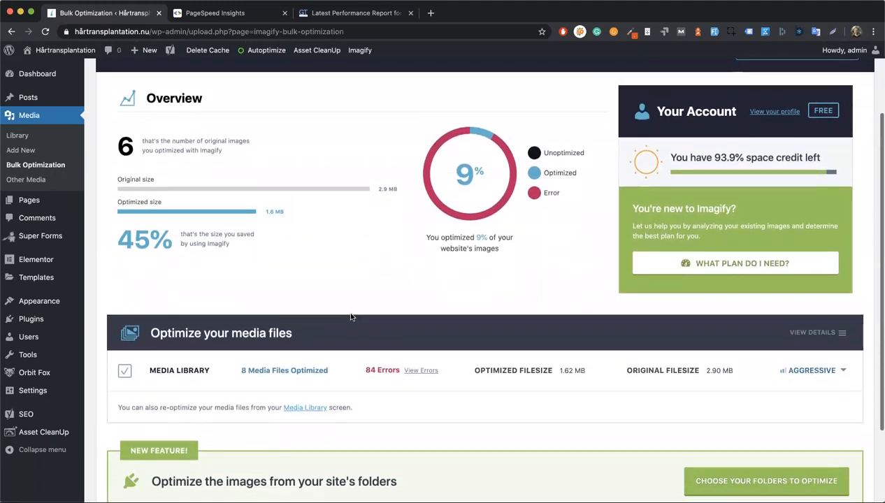
scroll(351, 316, "down", 2)
- Go back to the Imagify settings to recheck the WebP options, and save them again to reopen the bulk optimizer
scroll(261, 411, "left", 5)
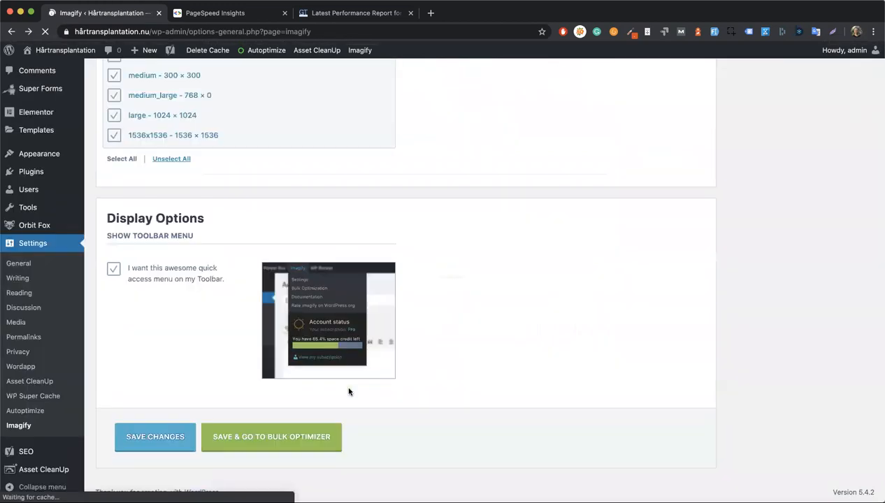
scroll(252, 439, "up", 10)
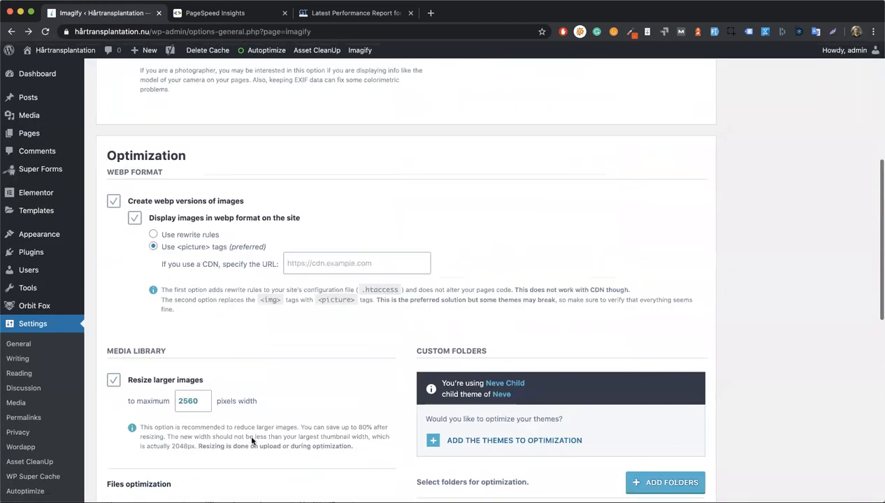
scroll(252, 439, "down", 10)
left_click(245, 437)
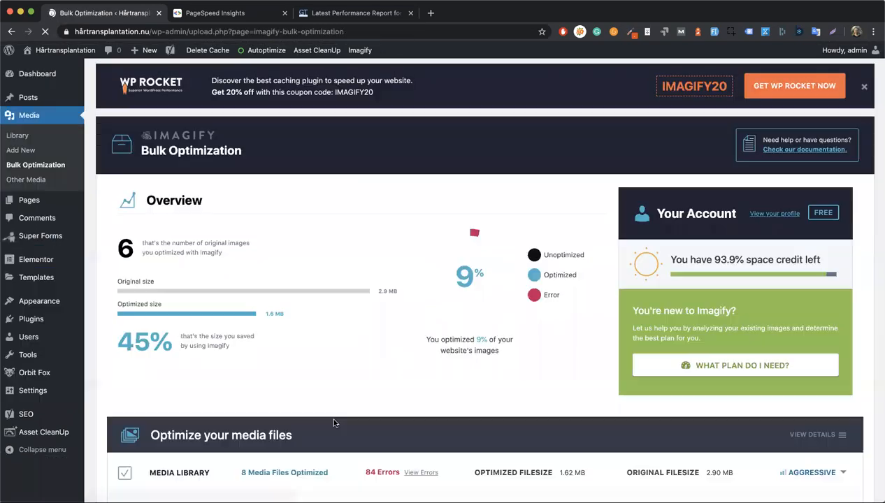
- Check the account's remaining Imagify space credit and open the list of media files with optimization errors
scroll(334, 423, "down", 1)
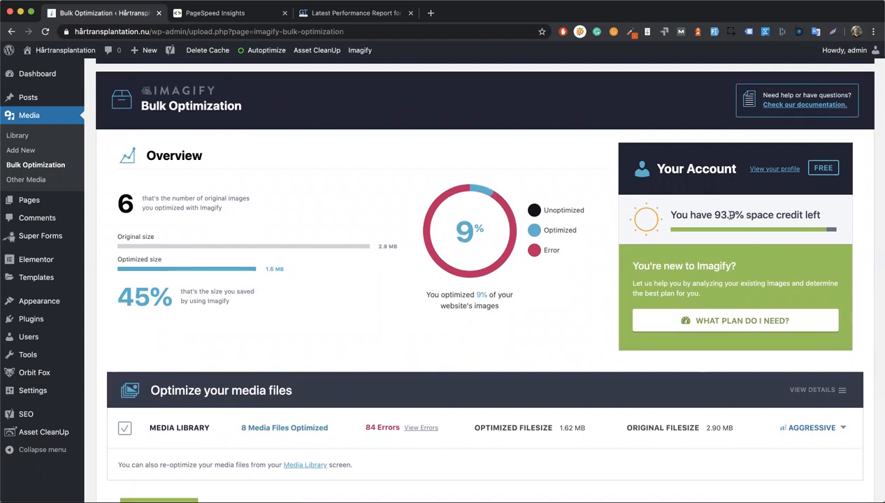
left_click_drag(745, 215, 698, 217)
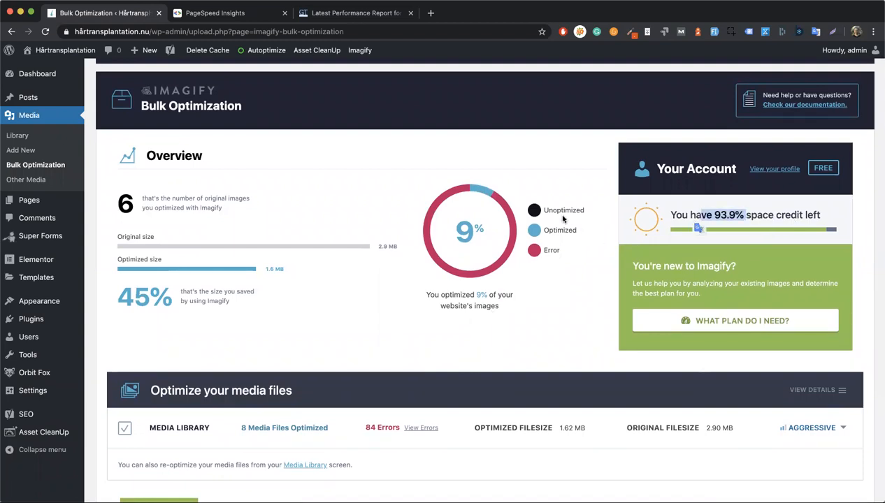
left_click(557, 216)
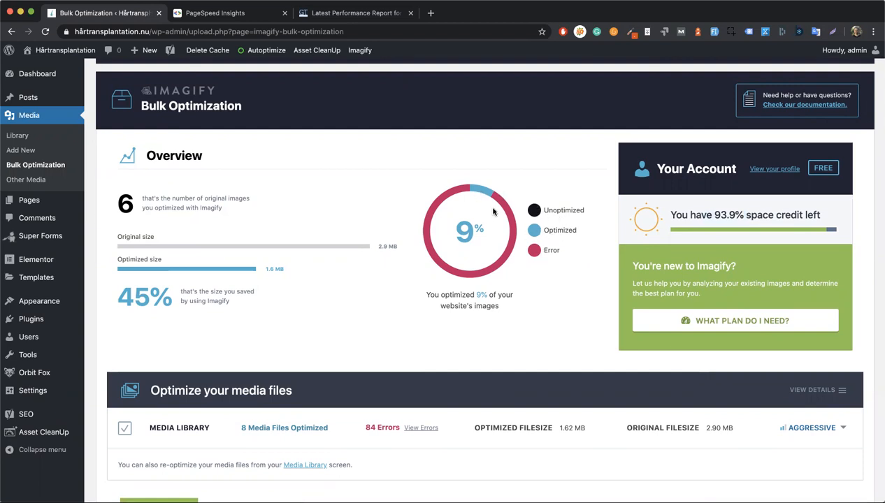
scroll(490, 391, "down", 5)
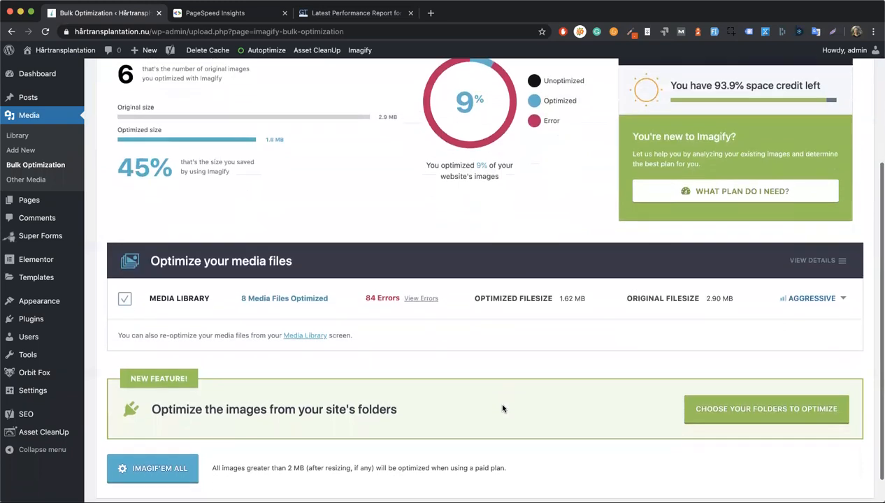
left_click(423, 269)
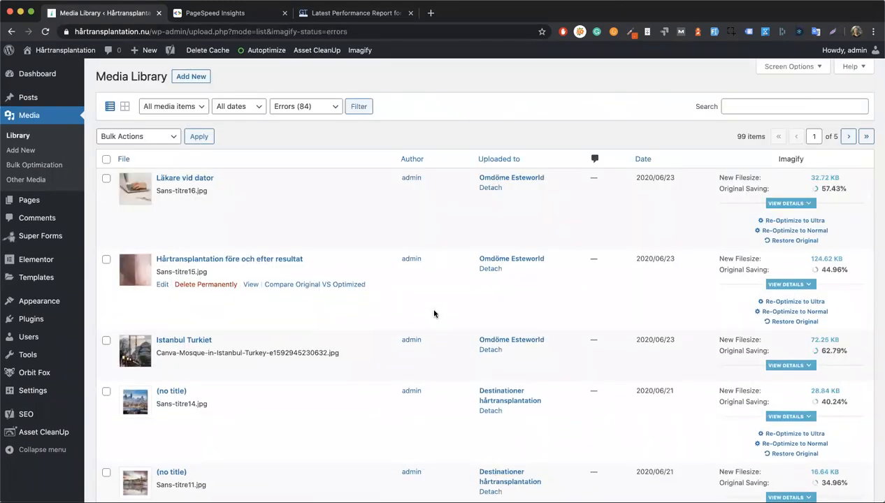
- Return to the bulk optimization page and start optimizing the media library at the Aggressive level
scroll(346, 223, "left", 5)
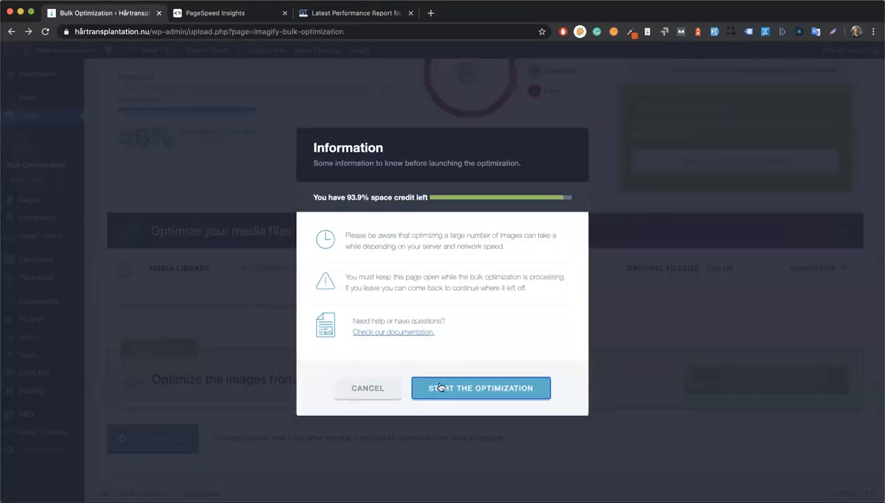
left_click(440, 388)
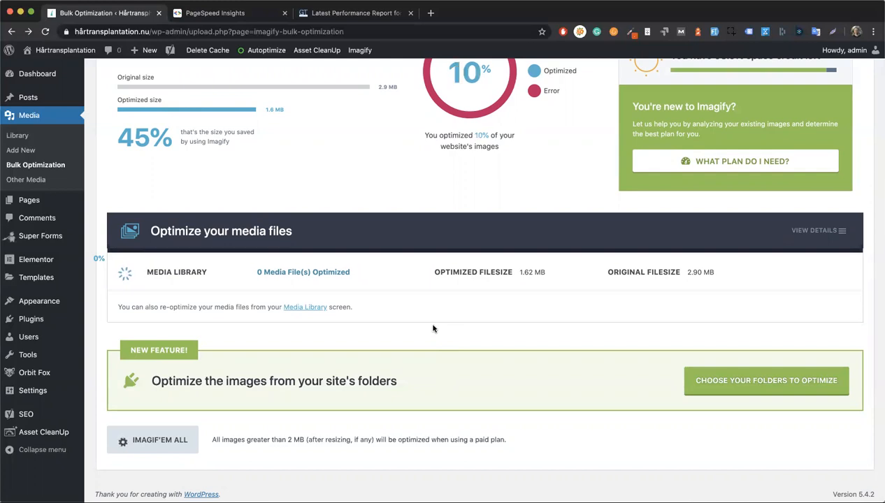
- Follow the bulk optimization progress and compare the original image size with the optimized size
scroll(433, 328, "up", 2)
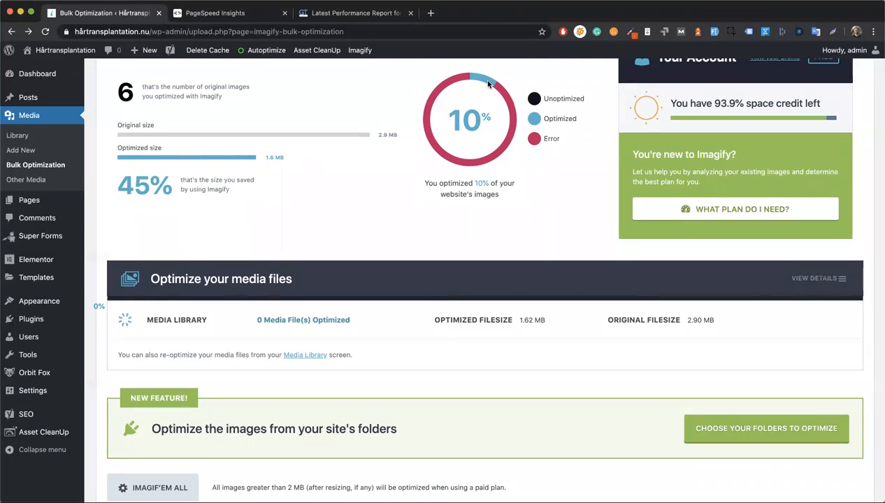
left_click_drag(374, 133, 400, 135)
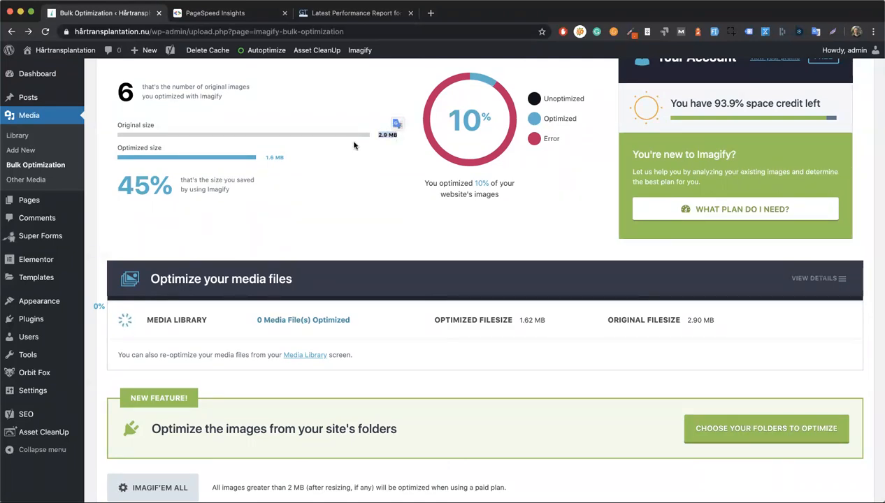
left_click_drag(289, 160, 262, 159)
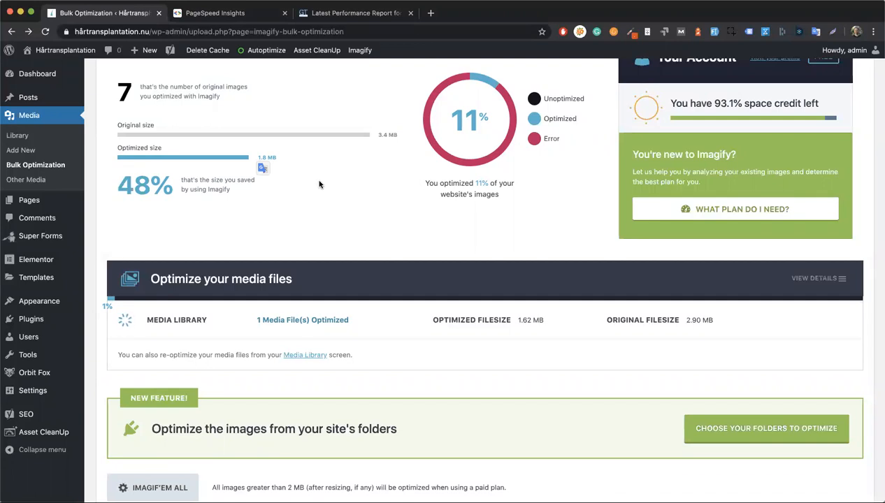
scroll(377, 232, "down", 2)
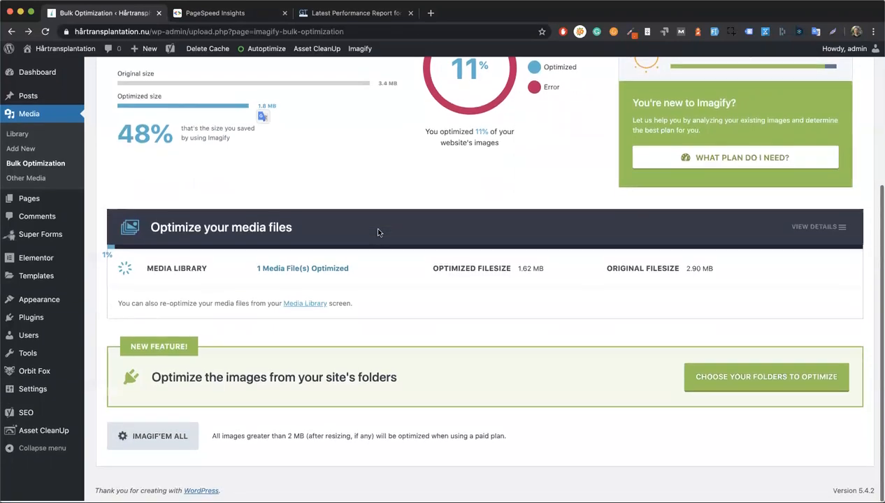
scroll(377, 233, "up", 5)
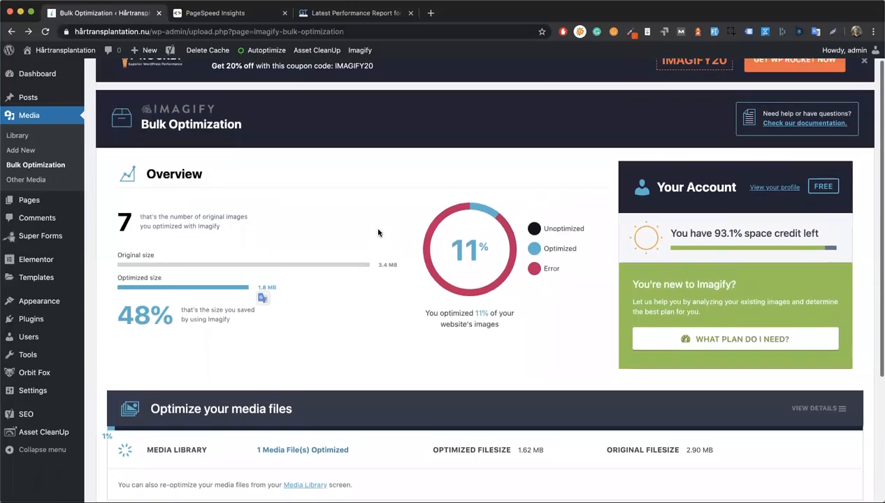
scroll(378, 232, "up", 1)
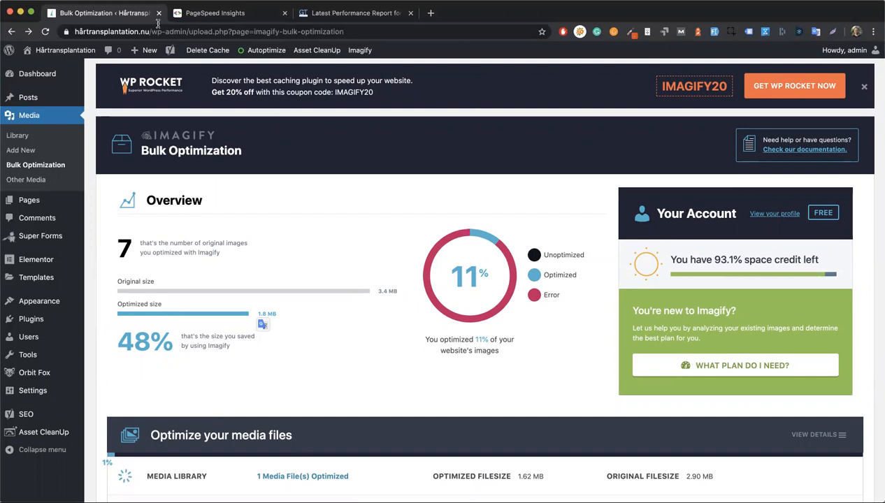
- Leave the Imagify bulk optimization page and open the hårtransplantation.nu homepage
left_click_drag(152, 31, 377, 31)
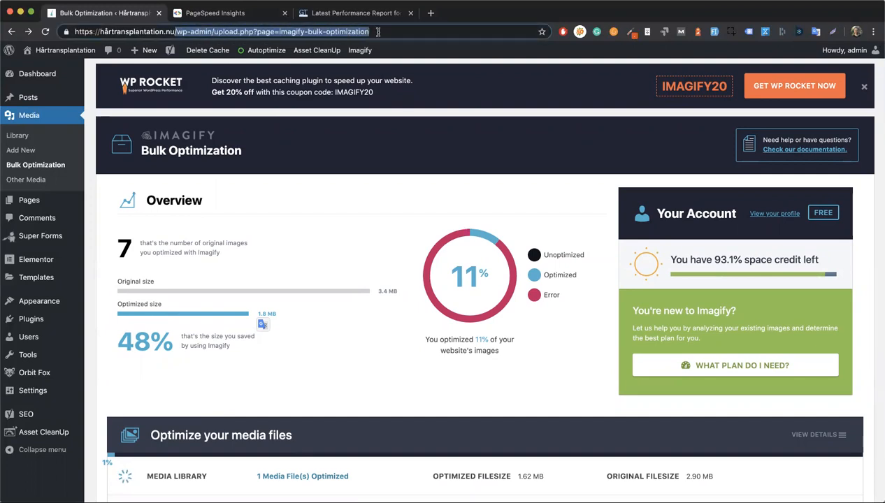
key("BackSpace")
key("Return")
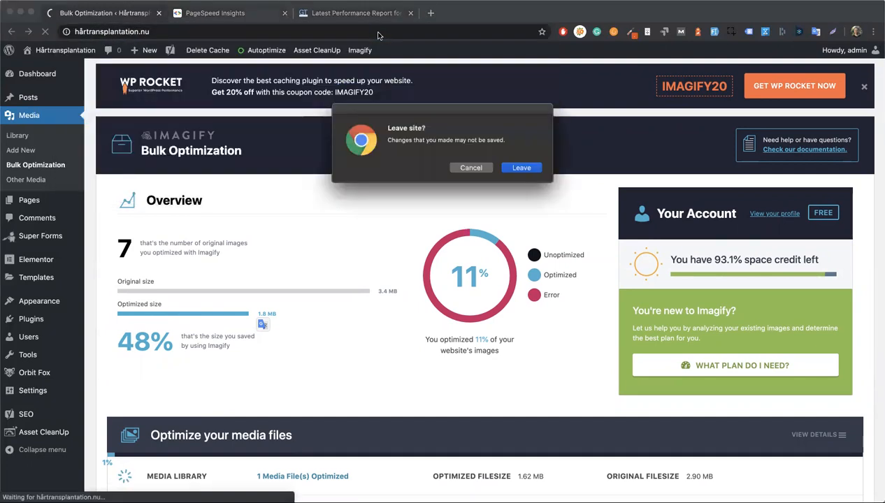
left_click(535, 171)
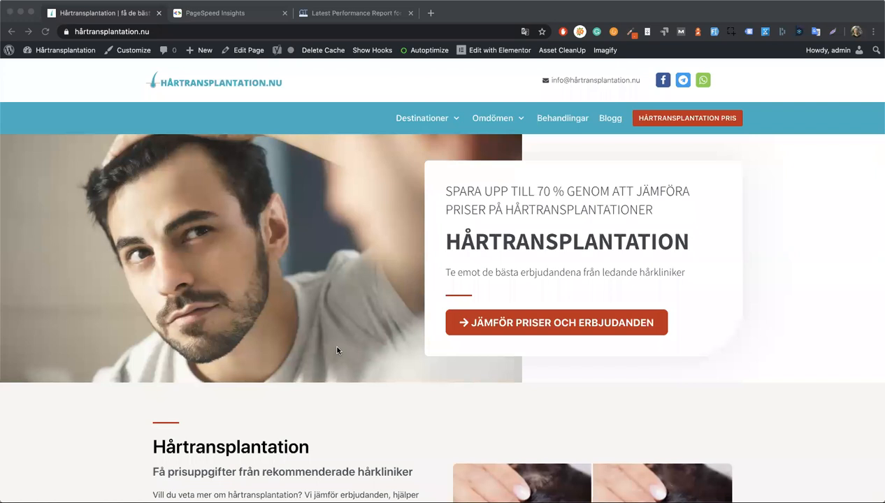
left_click(221, 14)
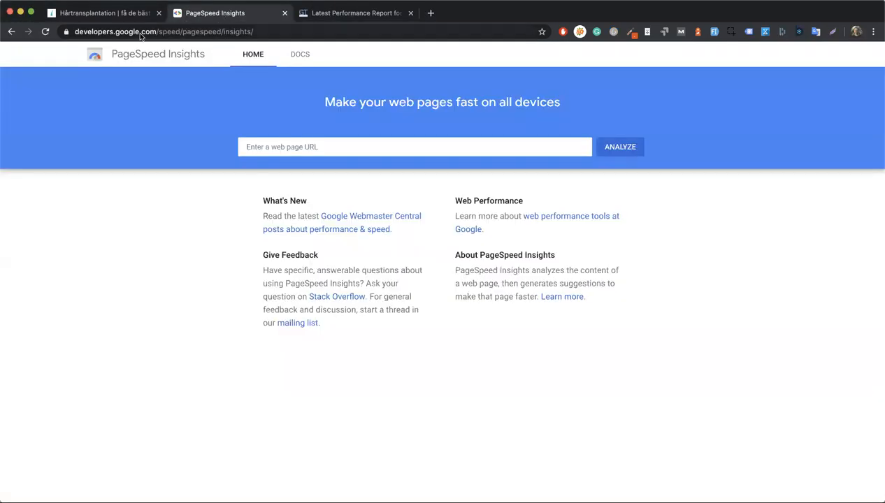
left_click_drag(74, 32, 159, 61)
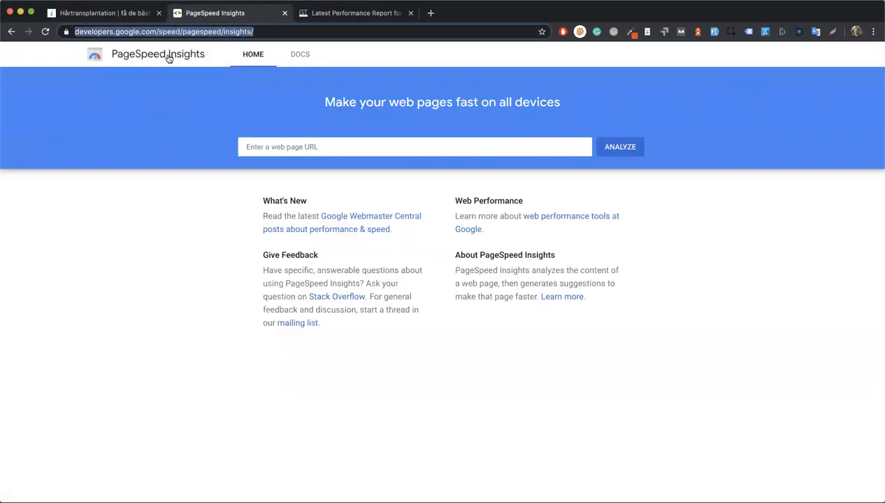
left_click(103, 14)
left_click(107, 31)
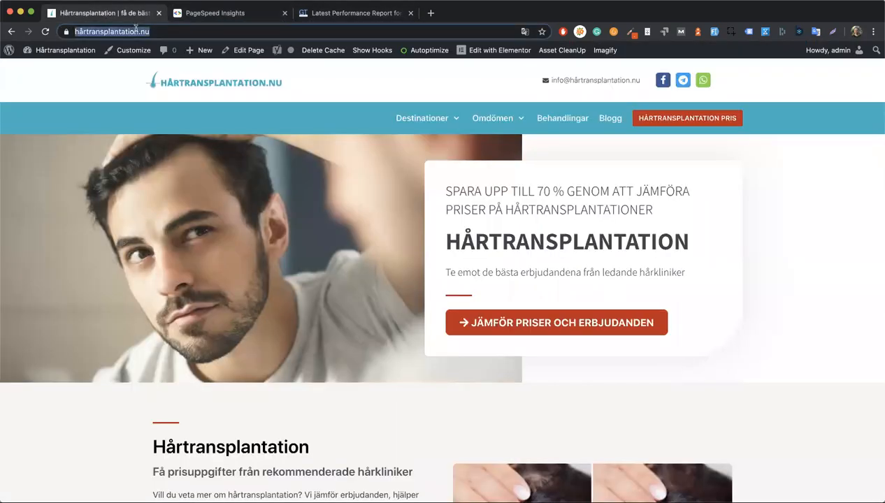
left_click(212, 14)
left_click(301, 147)
type("https://xn--hrtransplantation-8qb.nu/")
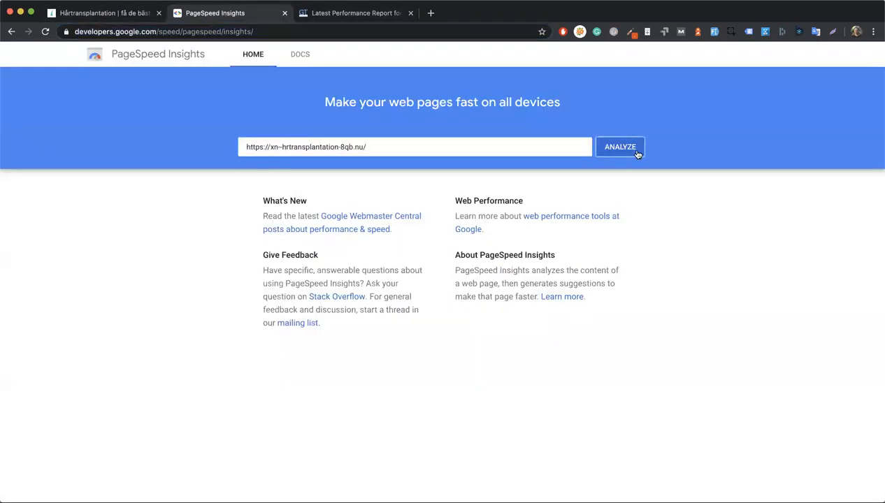
left_click(620, 147)
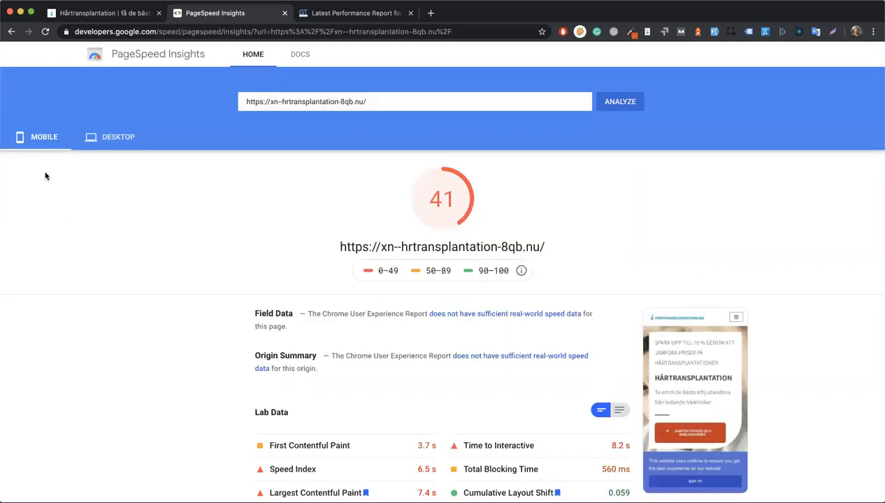
- Review the PageSpeed desktop report's opportunities and diagnostics, and compare them with the opportunities in the mobile report
left_click(115, 146)
scroll(429, 219, "down", 1)
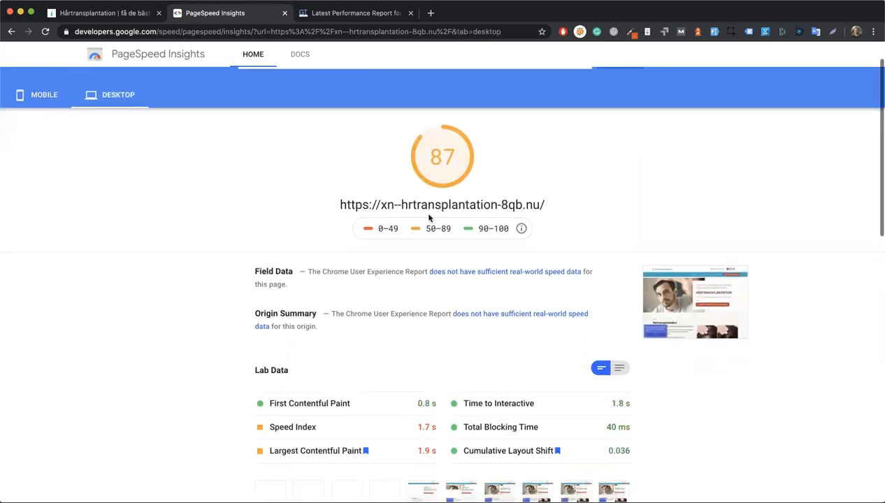
scroll(237, 249, "down", 5)
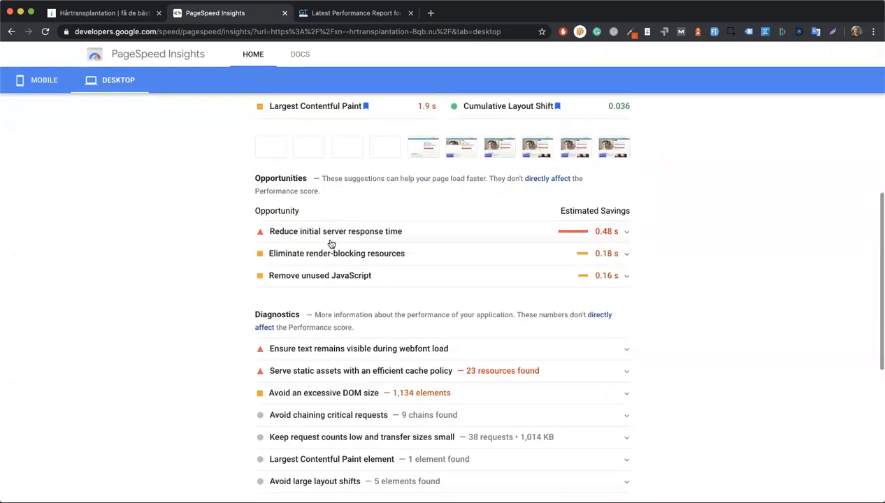
scroll(322, 242, "up", 3)
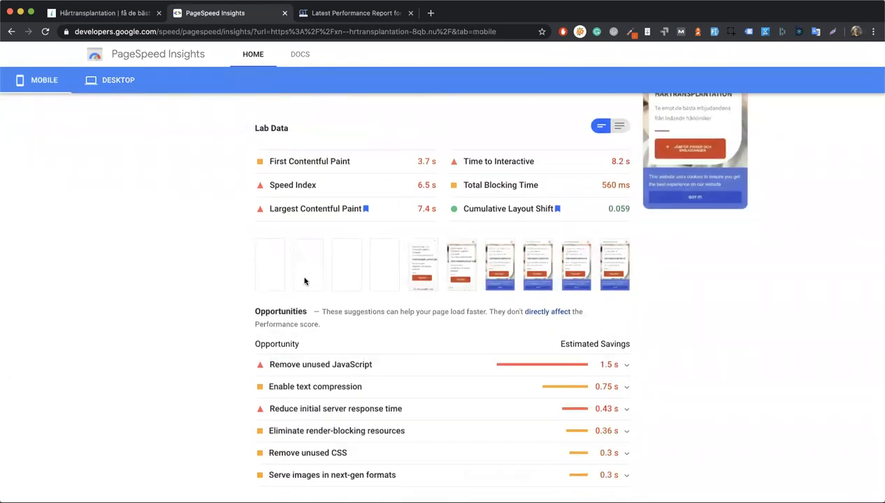
scroll(306, 282, "down", 2)
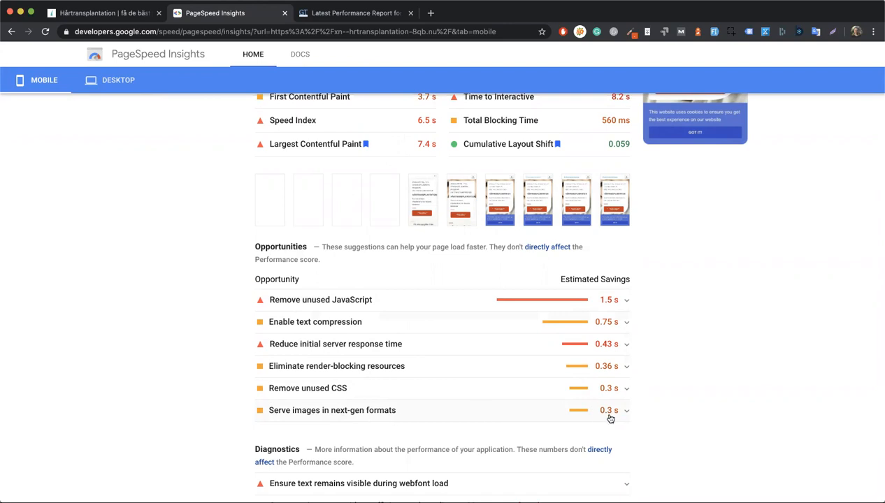
scroll(609, 413, "up", 5)
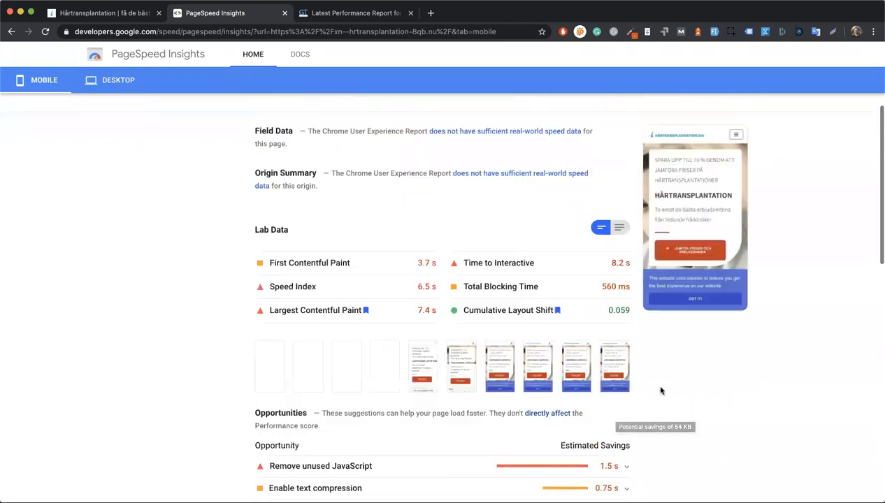
- Examine the mobile Time to Interactive value and compare the overall mobile and desktop performance scores
scroll(534, 378, "down", 3)
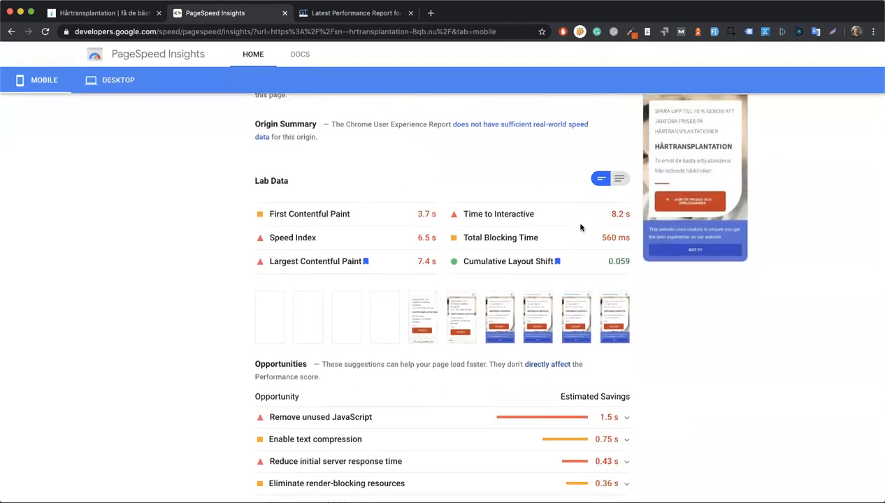
left_click_drag(611, 213, 636, 221)
scroll(634, 221, "up", 3)
left_click(119, 81)
left_click(53, 84)
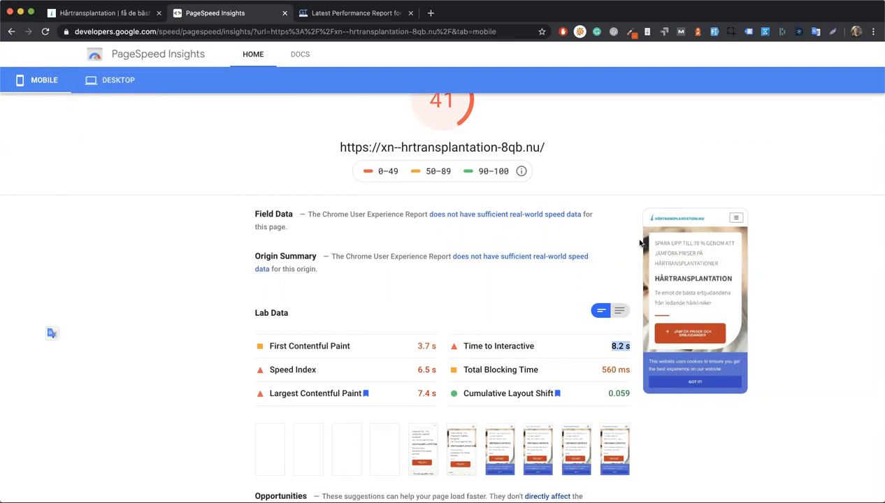
left_click(102, 88)
left_click(48, 85)
- Return to the website's homepage and inspect its full length to check the content and the quality of the images
left_click(130, 14)
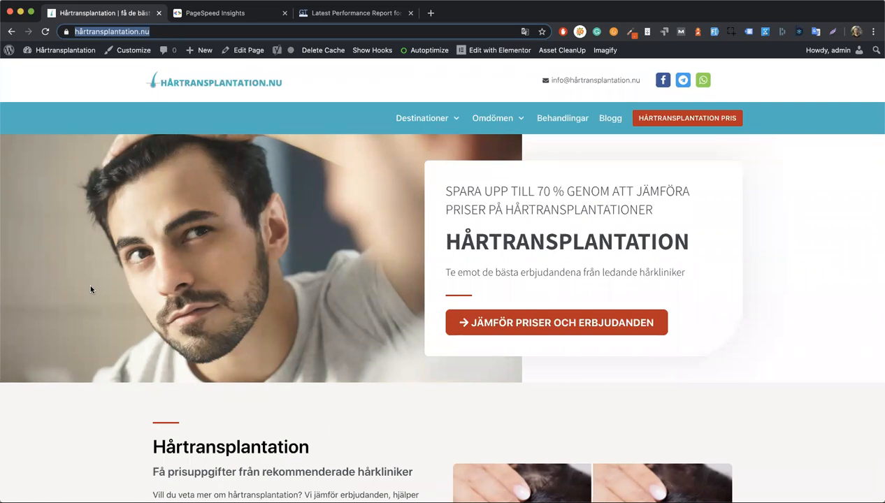
scroll(90, 288, "down", 3)
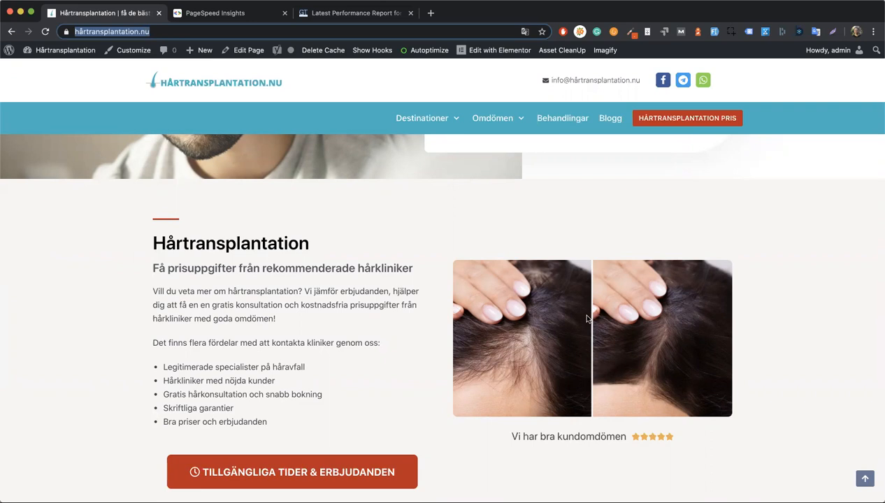
scroll(587, 319, "down", 1)
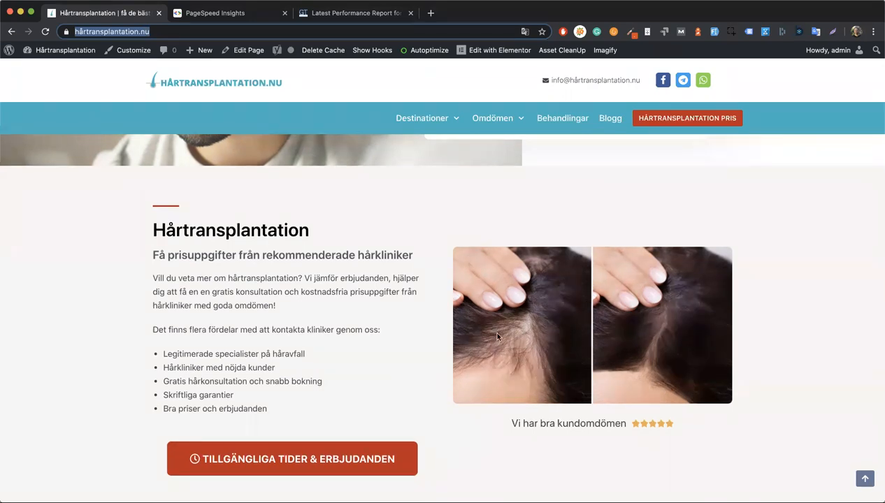
scroll(497, 337, "down", 5)
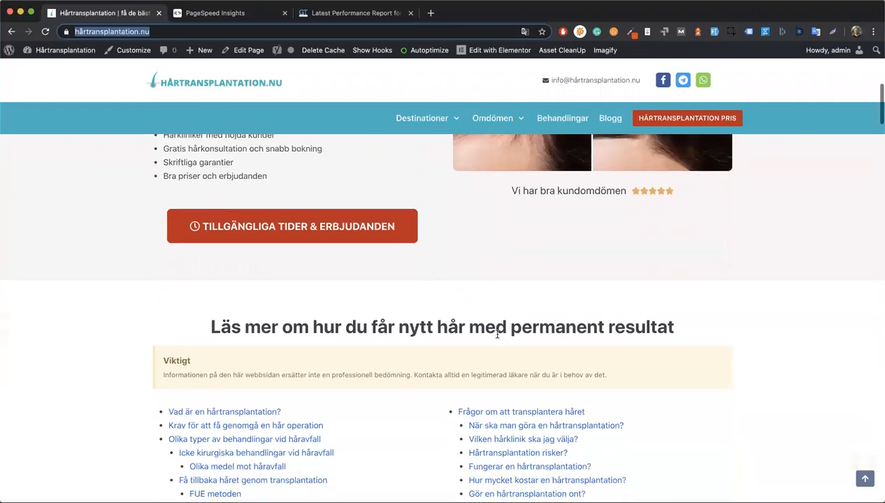
scroll(497, 338, "down", 8)
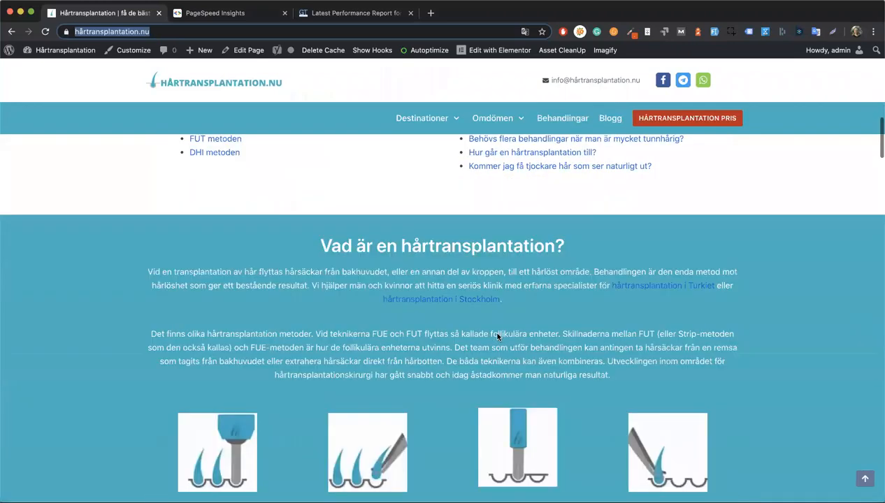
scroll(498, 337, "down", 10)
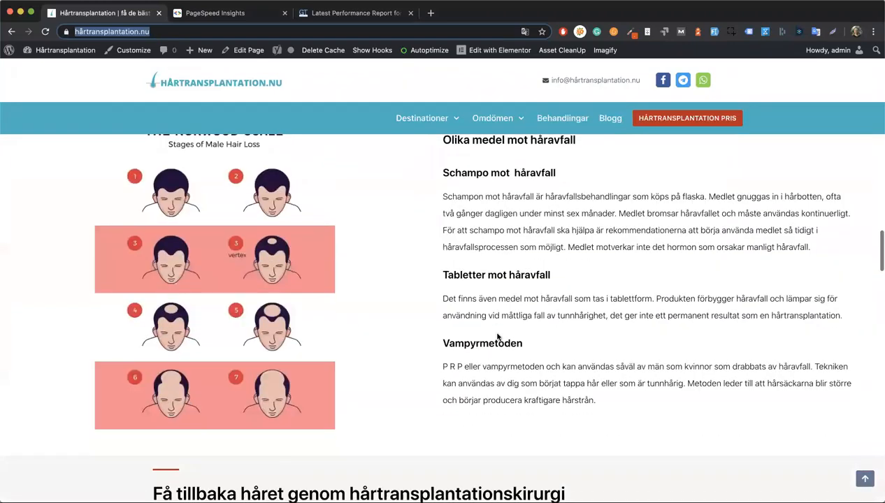
scroll(497, 336, "down", 15)
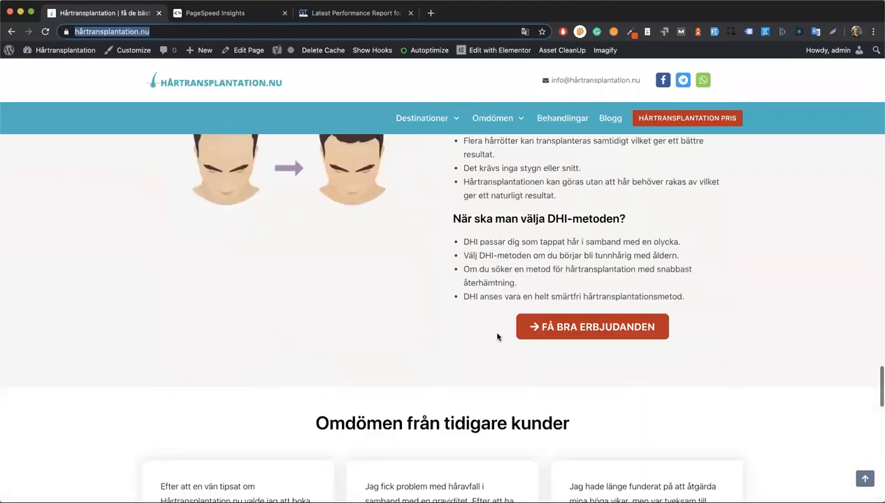
scroll(498, 338, "down", 3)
scroll(497, 337, "up", 20)
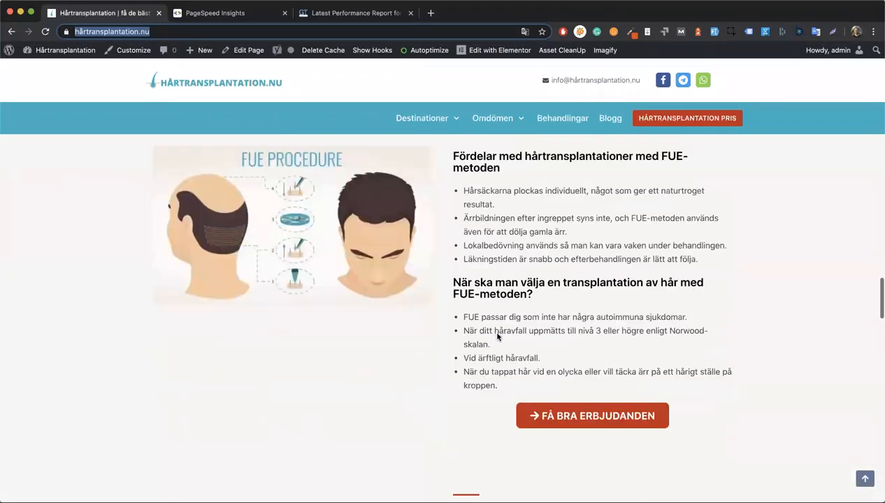
scroll(497, 337, "up", 10)
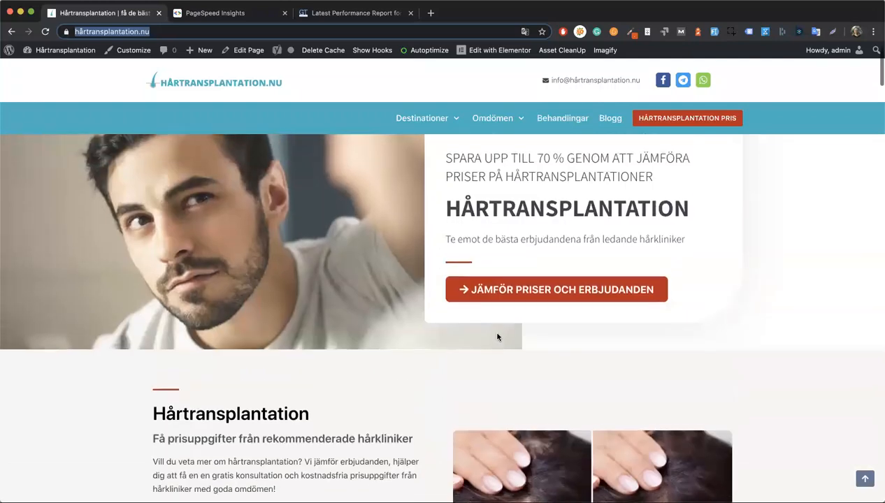
- Inspect the homepage sections down to the icons under "Krav för att få genomgå en behandling" and return to the page's beginning
scroll(441, 370, "down", 5)
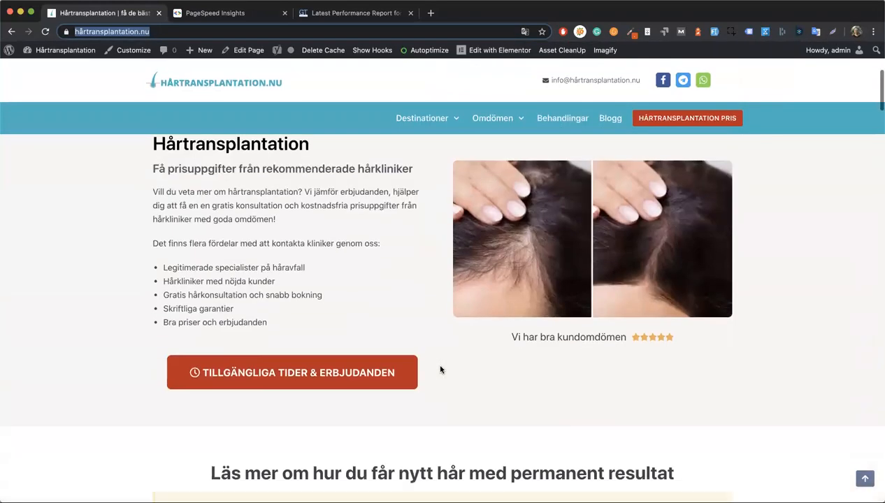
scroll(441, 370, "down", 10)
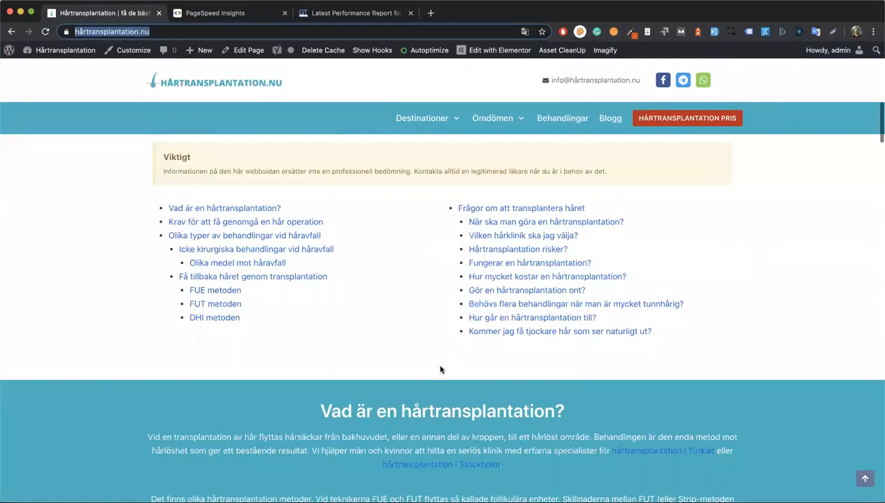
scroll(441, 370, "down", 4)
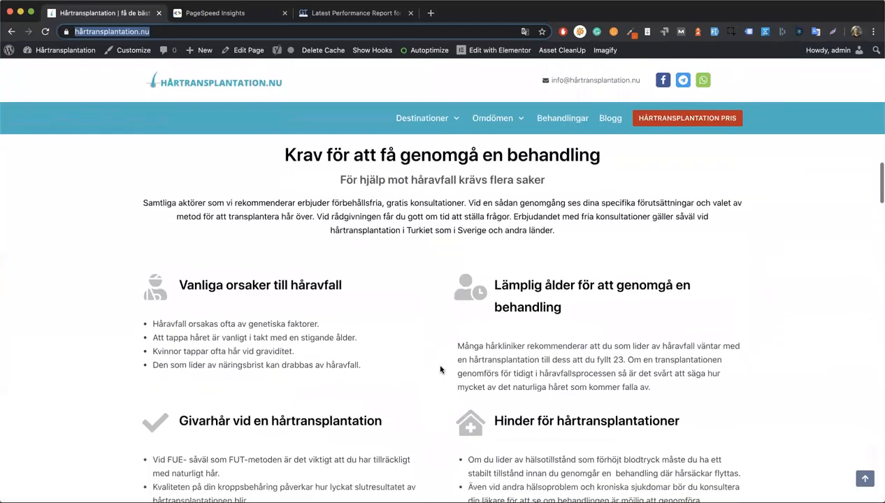
scroll(441, 370, "down", 1)
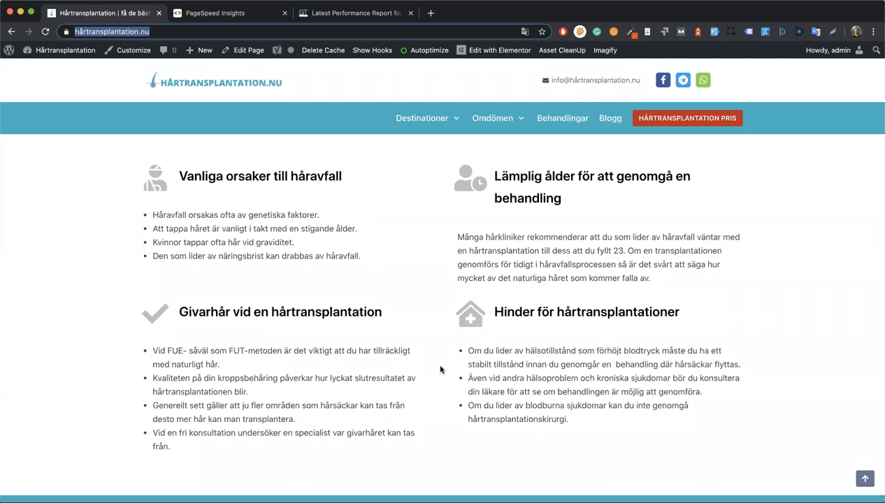
scroll(444, 356, "up", 3)
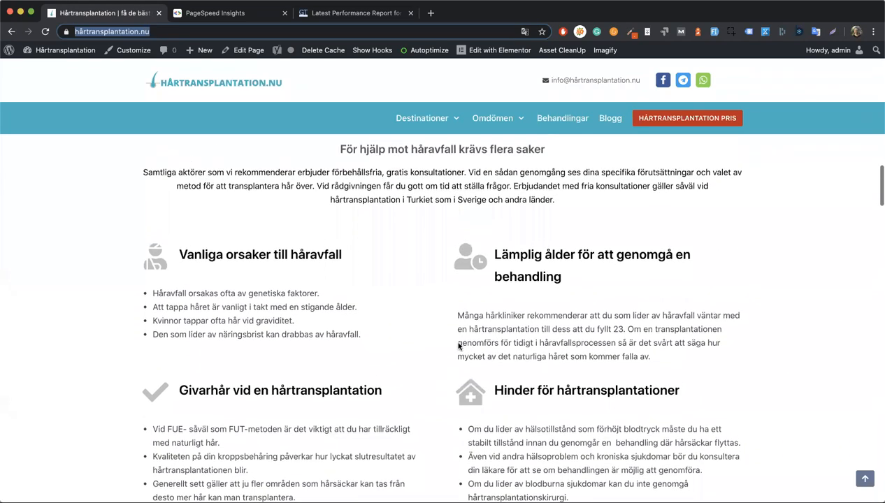
left_click(483, 260)
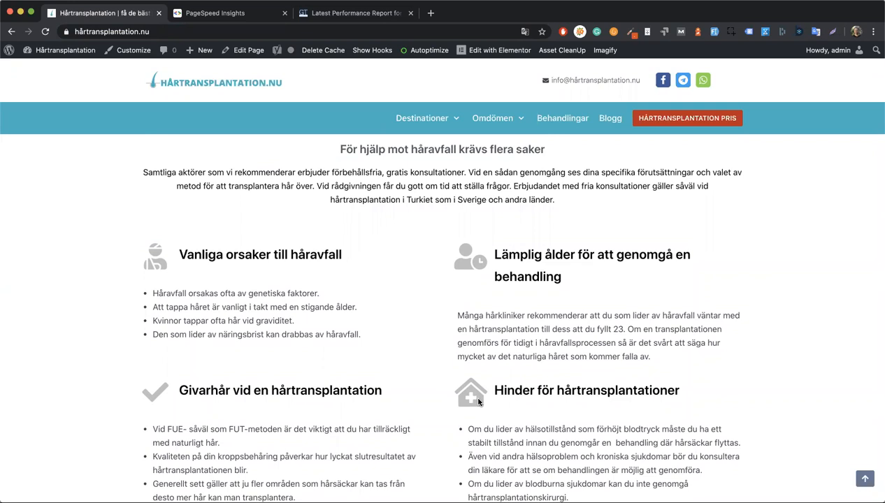
scroll(415, 293, "up", 7)
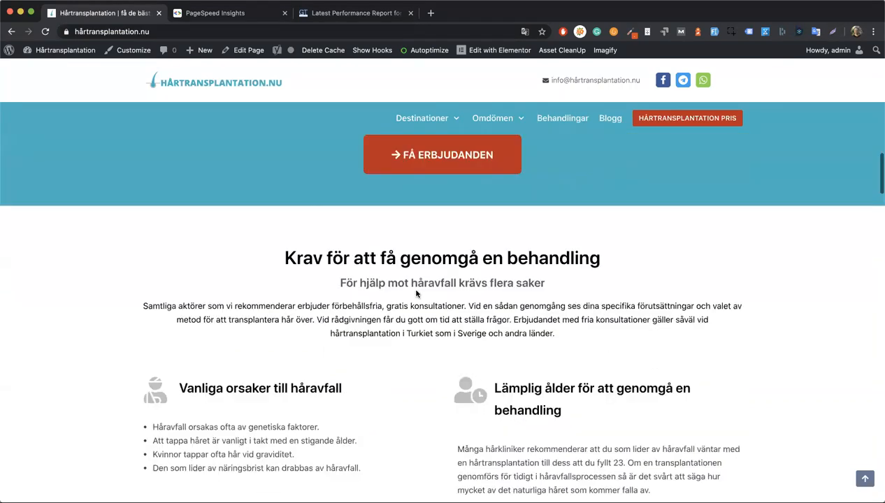
scroll(416, 294, "up", 10)
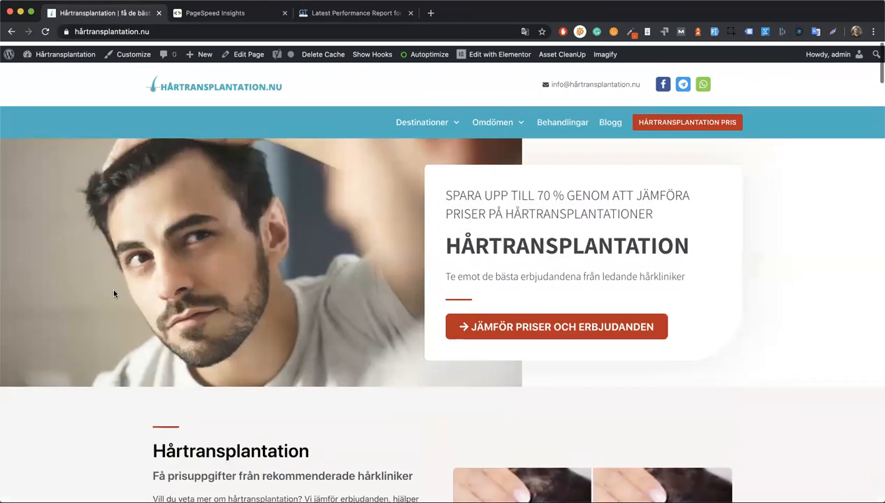
- Open the Akacia Medical review page under Omdömen and look over its clinic details and photo
mouse_move(485, 126)
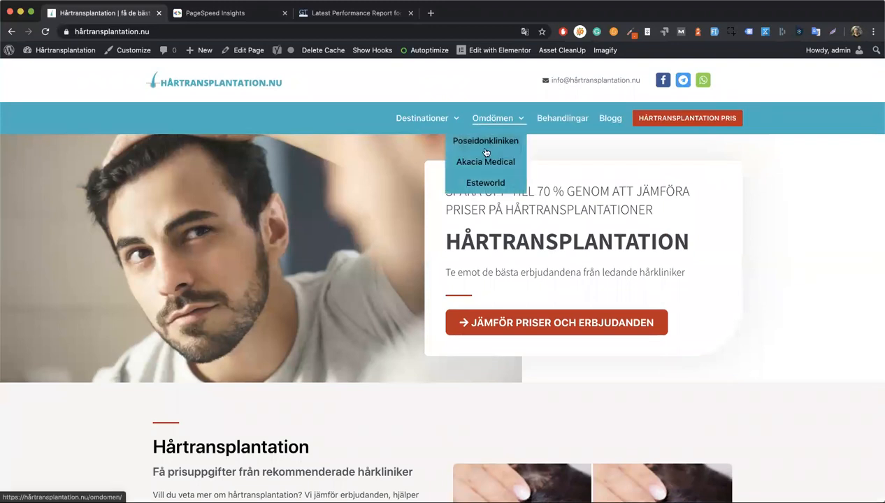
left_click(482, 159)
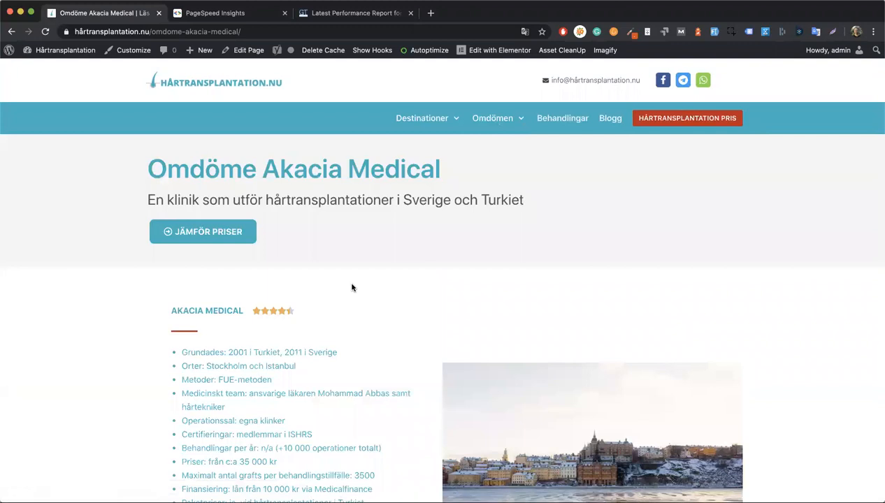
scroll(352, 288, "down", 5)
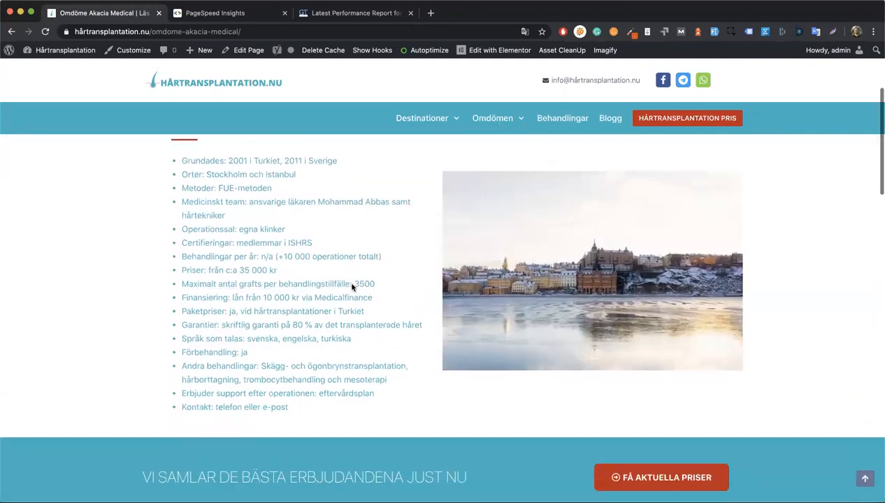
- Open the Esteworld review page under Omdömen and look over its clinic details and photo
scroll(351, 288, "up", 2)
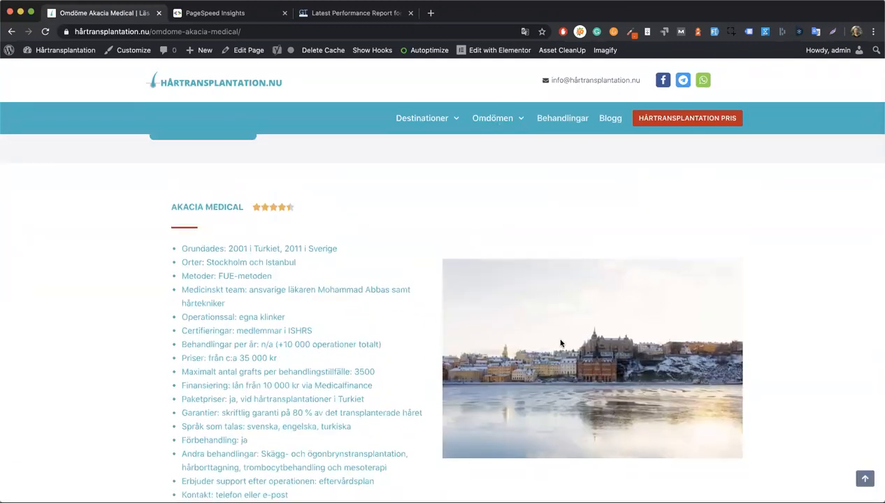
scroll(557, 344, "up", 2)
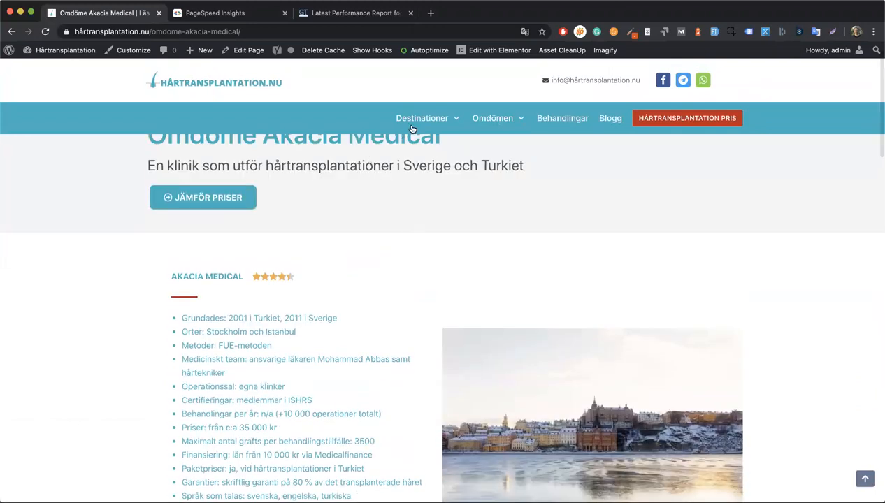
mouse_move(408, 127)
mouse_move(490, 123)
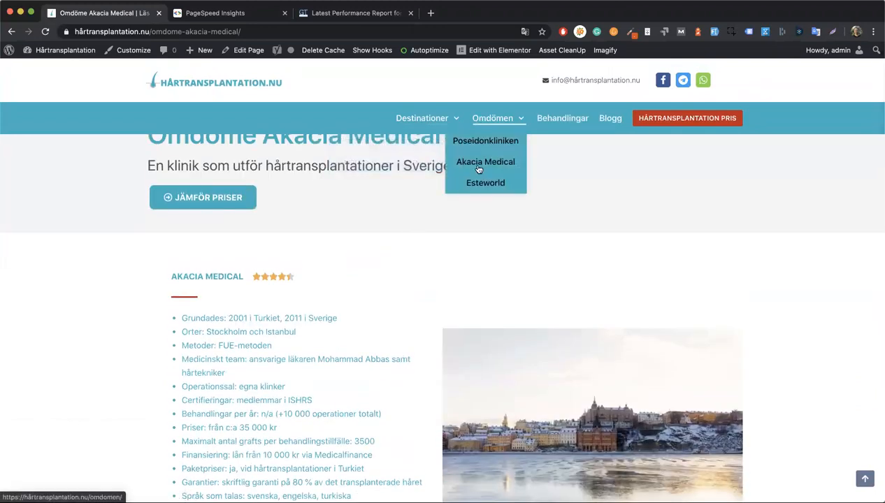
left_click(472, 182)
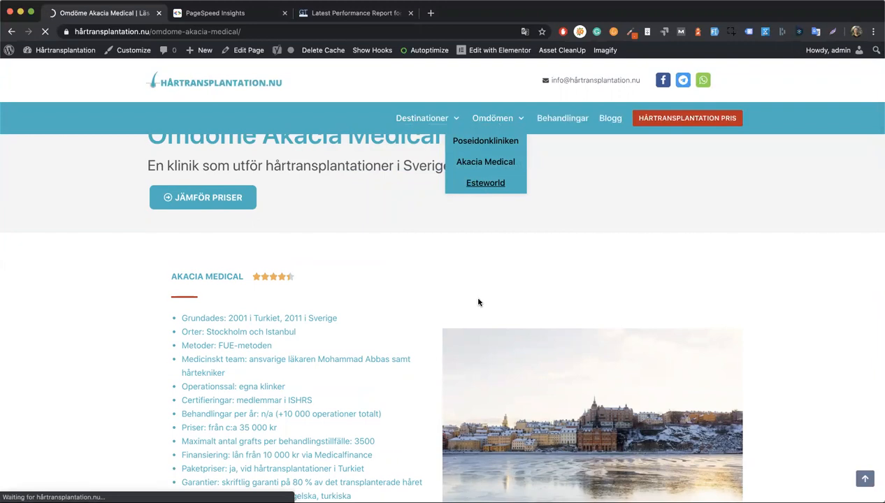
left_click(483, 186)
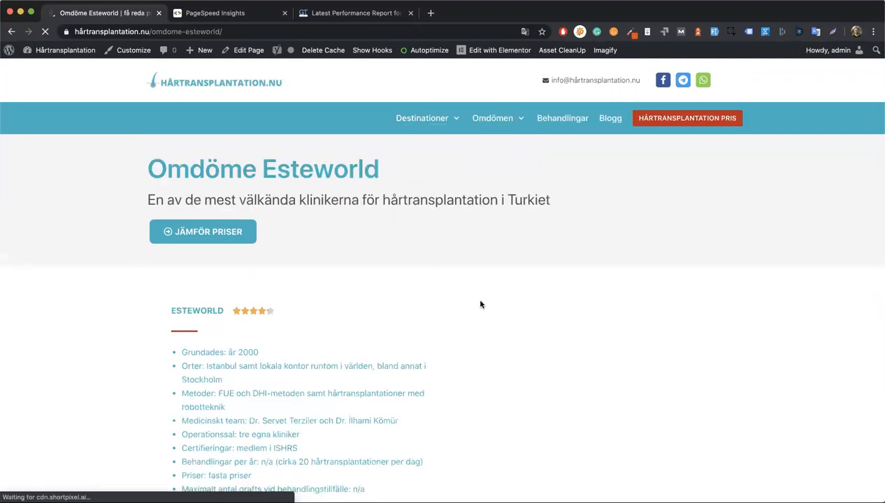
scroll(481, 304, "down", 3)
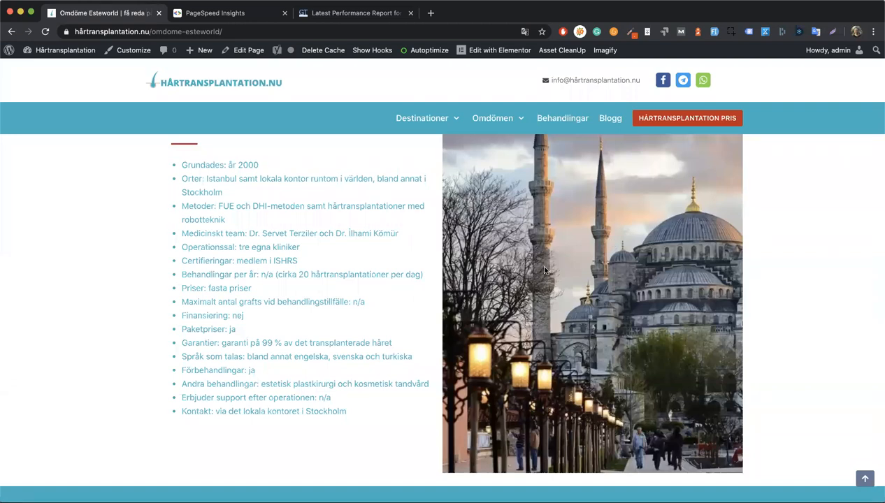
scroll(545, 271, "up", 5)
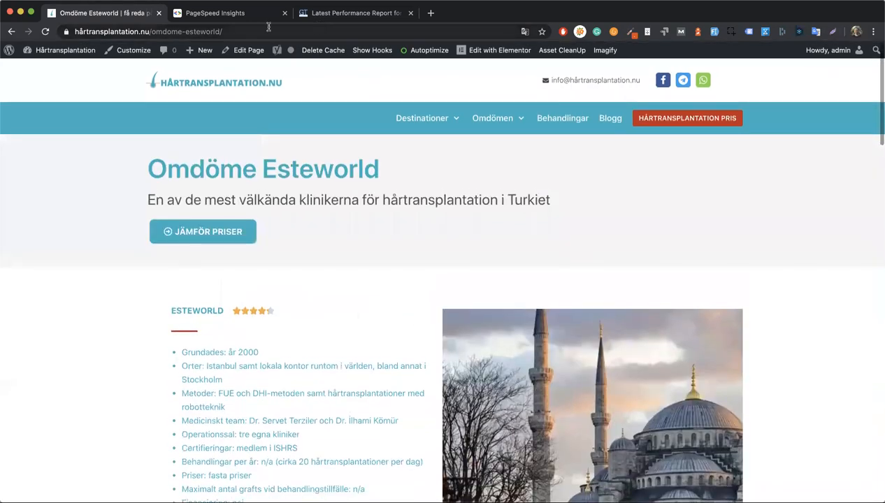
- Switch to the PageSpeed Insights report and compare the homepage's desktop and mobile scores and lab data
left_click(208, 14)
scroll(242, 281, "up", 3)
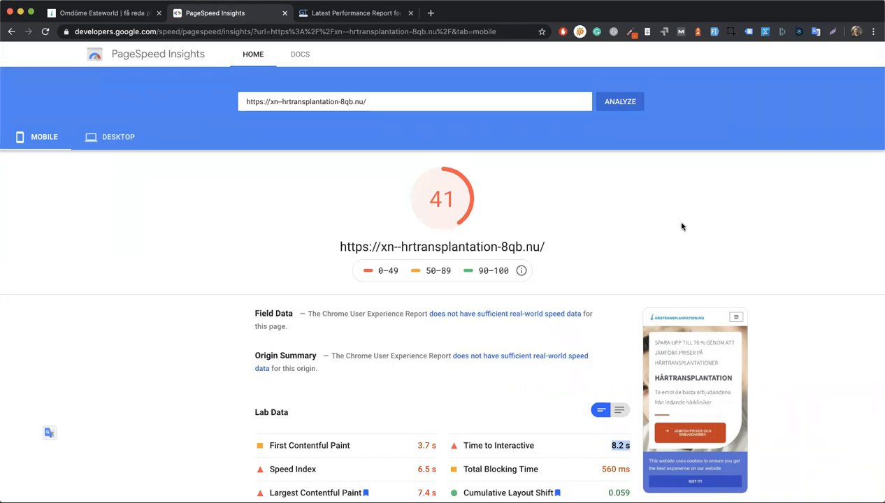
left_click(114, 134)
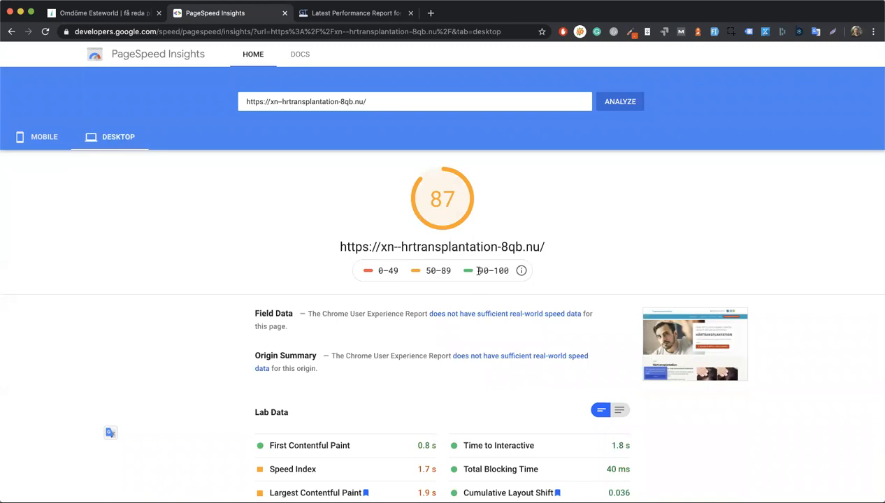
left_click(66, 138)
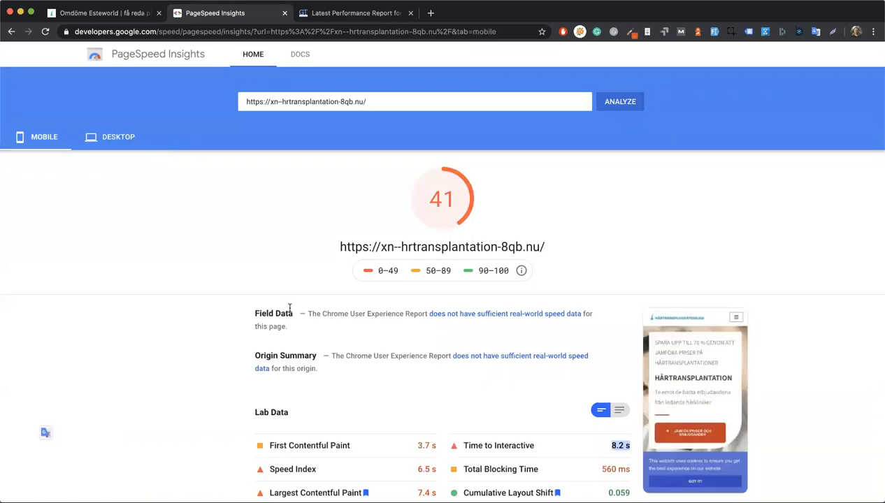
scroll(289, 307, "down", 3)
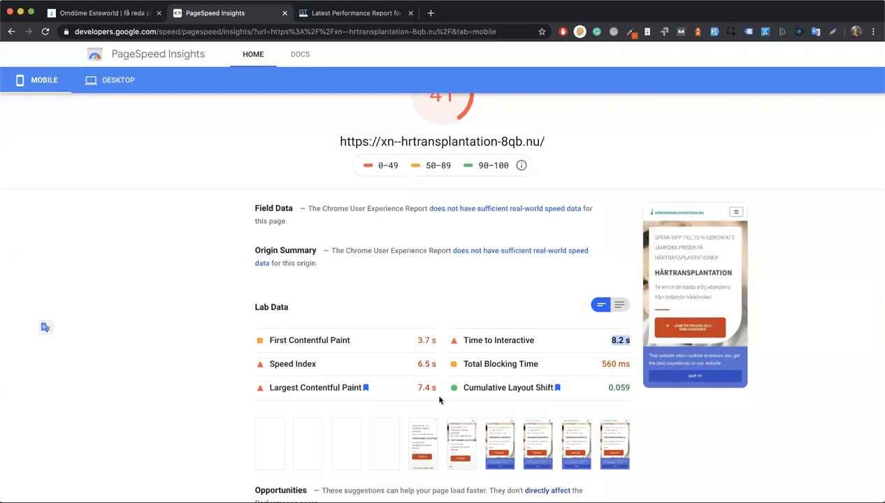
scroll(415, 341, "up", 3)
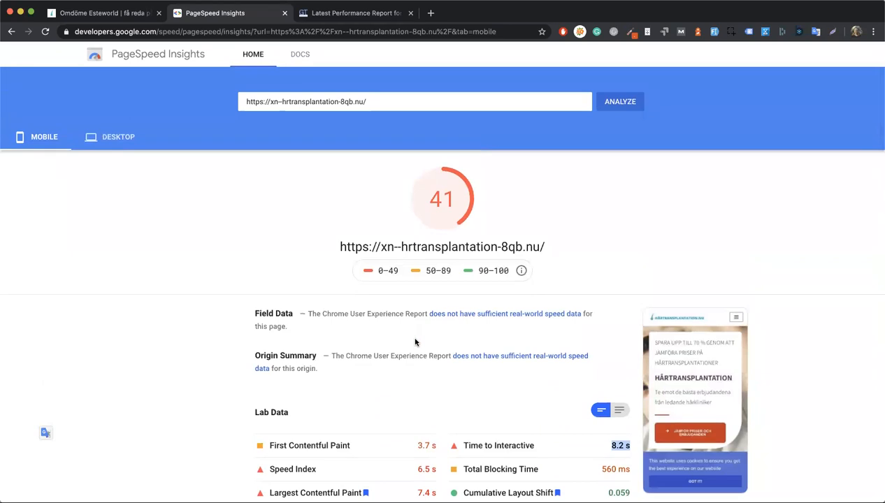
- Try to analyze hairlinetranslationturkey.com in PageSpeed Insights
triple_click(353, 103)
type("hairliner")
key("BackSpace")
type("translationturkey.com")
key("Return")
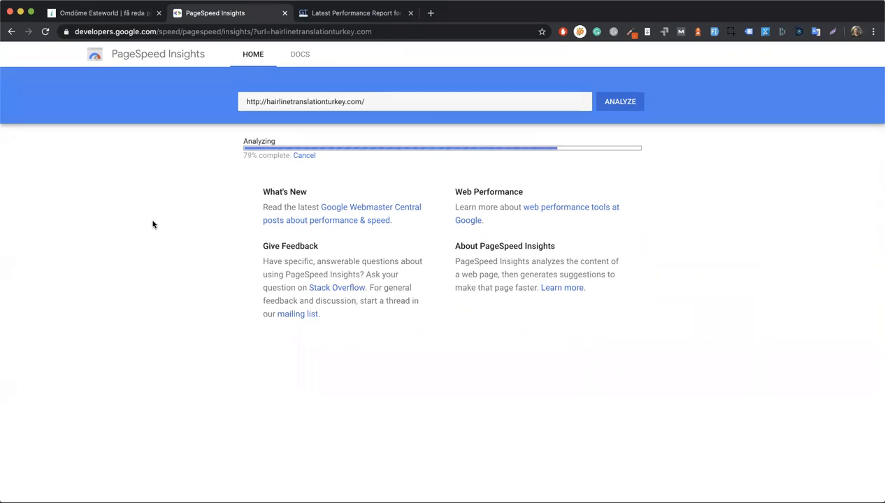
left_click(263, 101)
type("s")
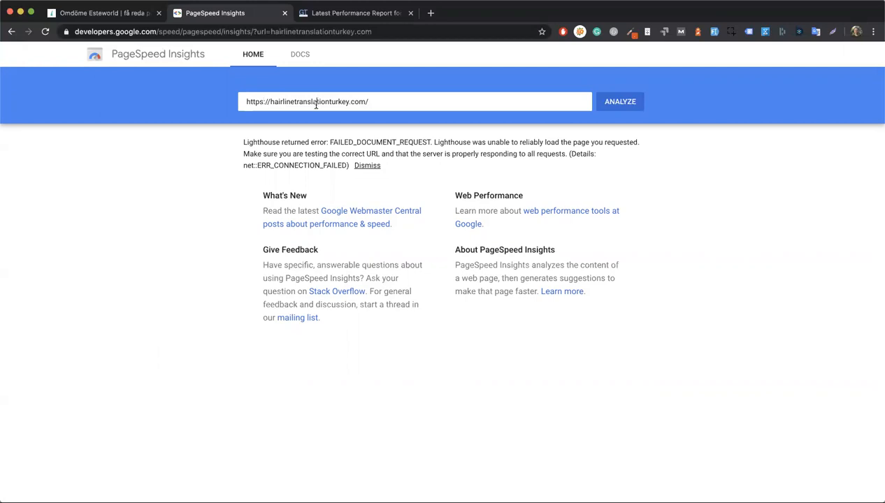
left_click(312, 101)
type("p")
key("Return")
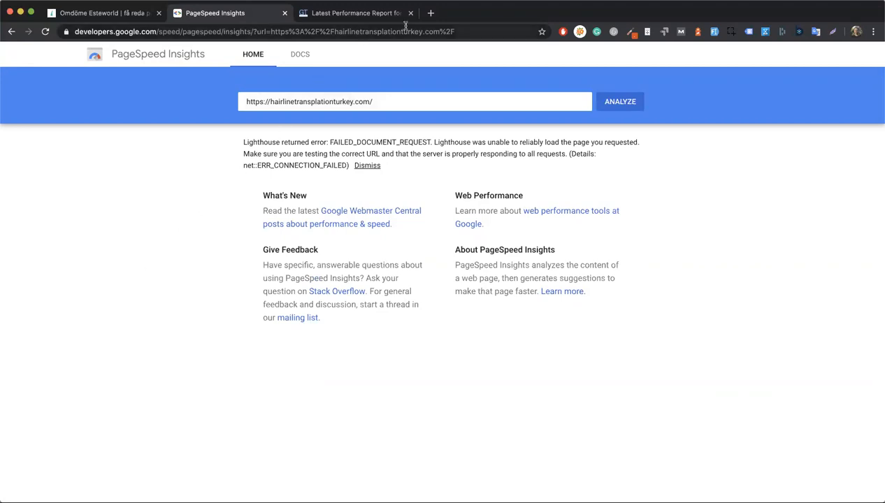
- Open hairlinetransplantturkey.com in a separate tab, copy its full address and close that tab
key("super+t")
type("hairlinetranpsla")
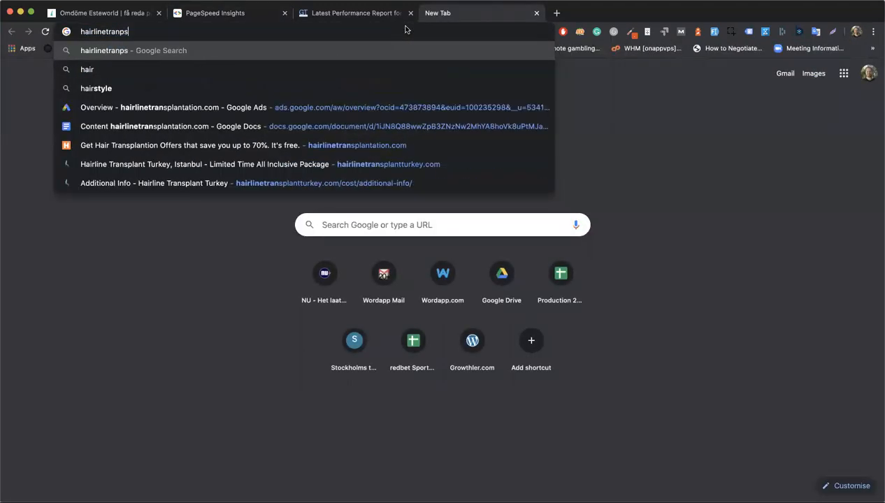
key("BackSpace")
key("BackSpace")
key("BackSpace")
key("BackSpace")
type("splantt")
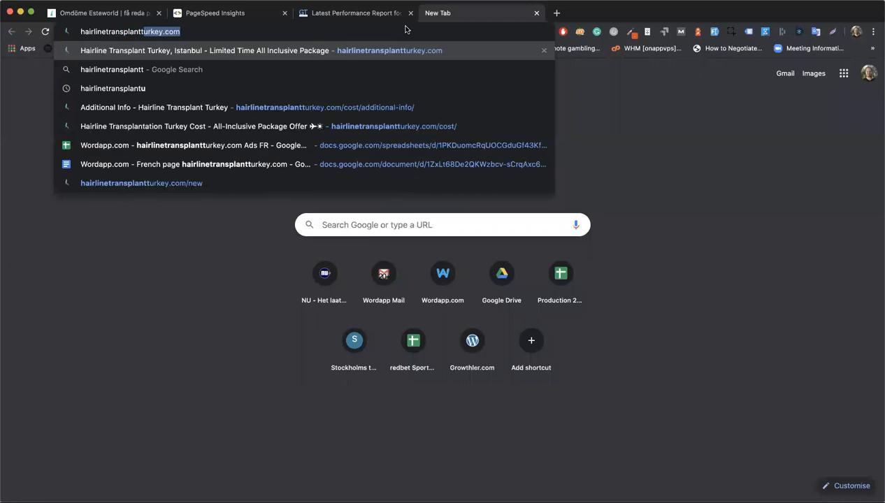
key("Return")
left_click(358, 28)
key("super+c")
key("super+w")
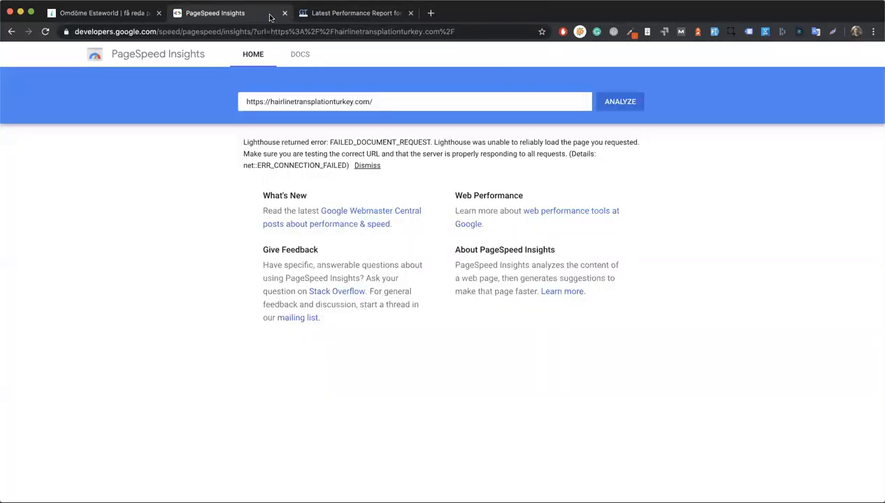
left_click(262, 100)
key("super+a")
key("super+v")
key("Return")
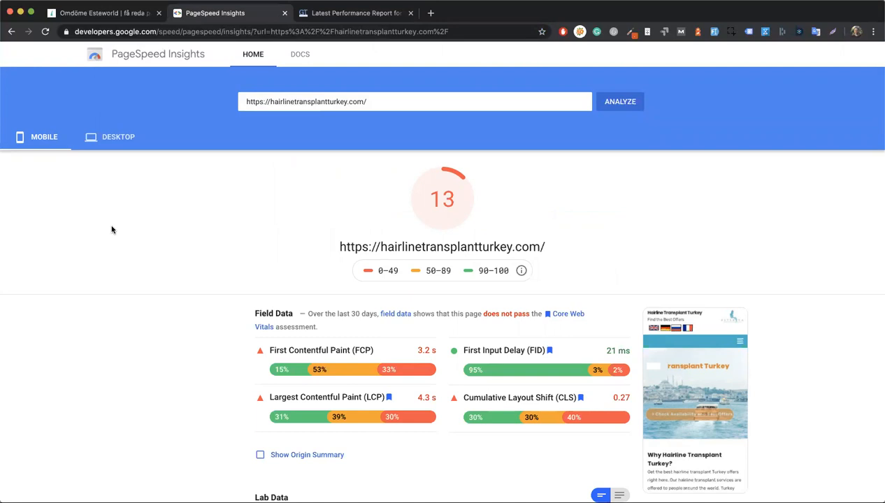
- Compare the desktop and mobile results for hairlinetransplantturkey.com and examine the Field Data section of both
scroll(117, 168, "down", 1)
left_click(117, 130)
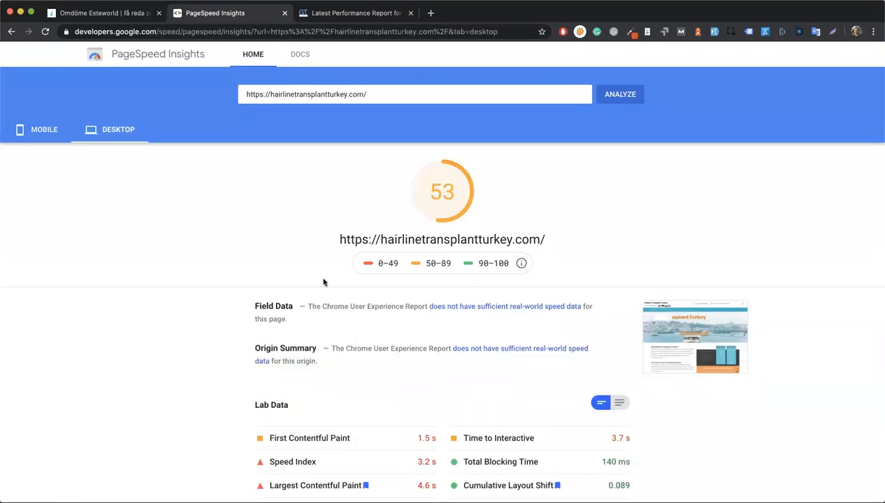
left_click_drag(255, 306, 293, 312)
left_click(33, 128)
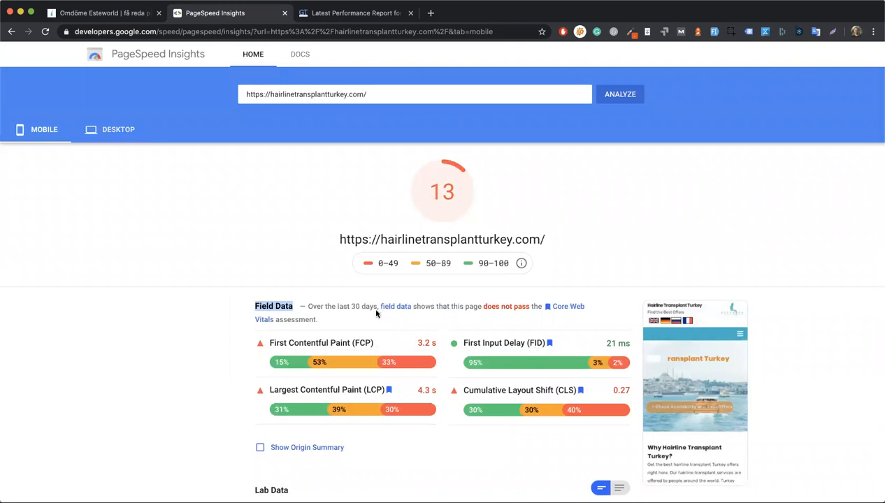
scroll(375, 312, "down", 1)
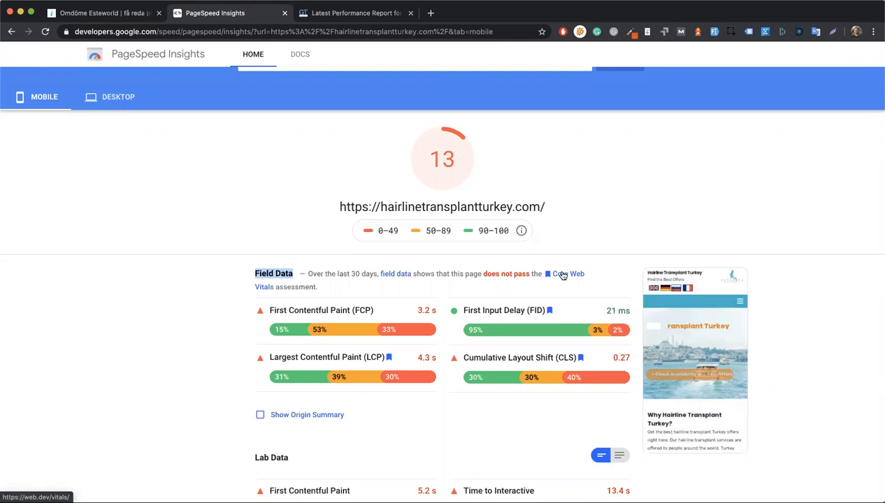
- Open the Web Vitals guide linked from First Input Delay, skim it to the end and close it
left_click(550, 311)
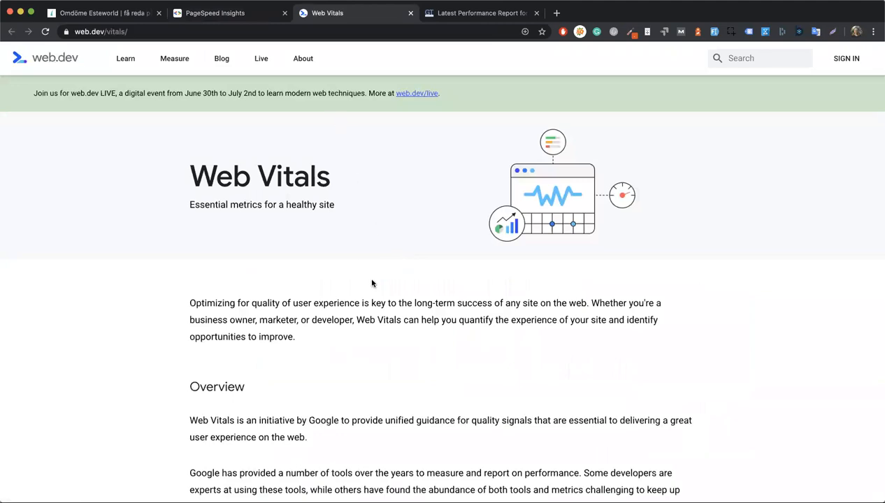
scroll(373, 283, "down", 20)
scroll(372, 283, "down", 15)
scroll(372, 280, "down", 15)
scroll(378, 231, "up", 3)
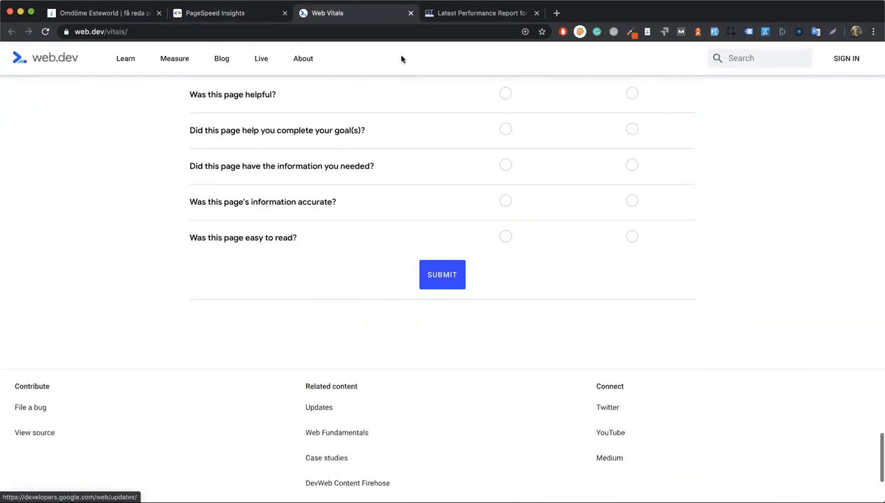
left_click(411, 14)
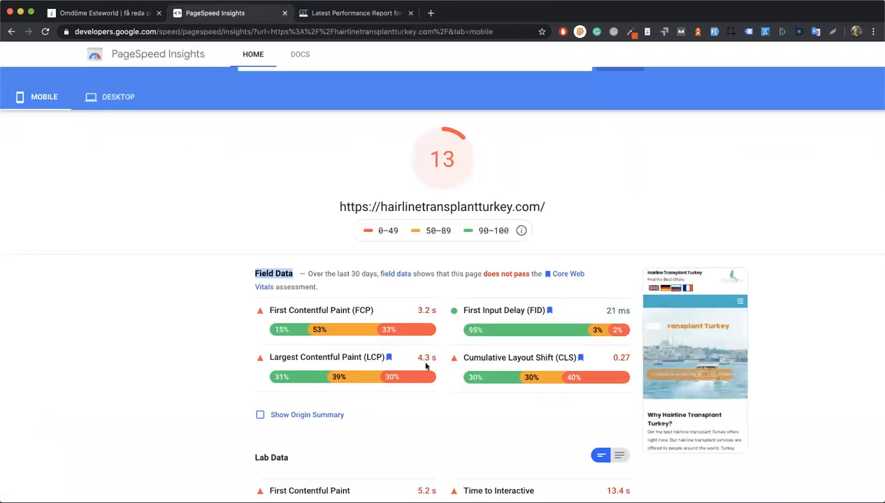
- Open the Web Vitals guide linked from Cumulative Layout Shift and follow it to the Optimize CLS article
left_click(581, 357)
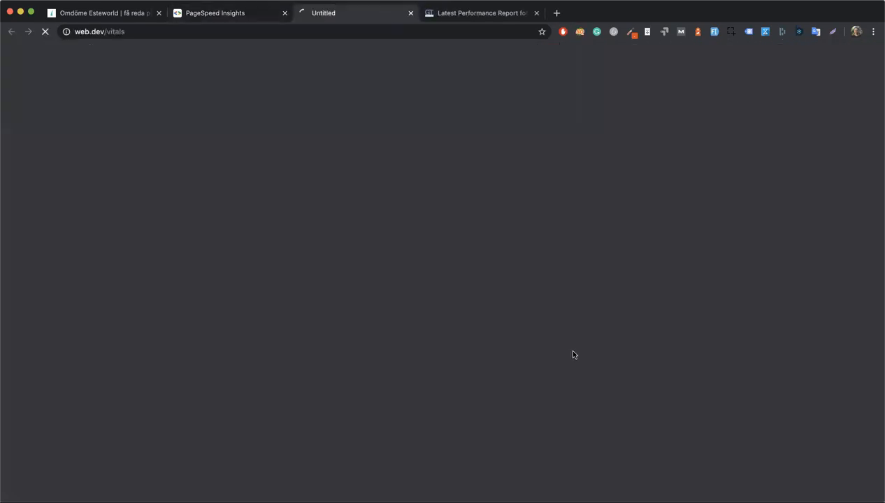
scroll(428, 405, "down", 10)
scroll(427, 405, "down", 20)
scroll(429, 409, "down", 20)
scroll(430, 410, "up", 12)
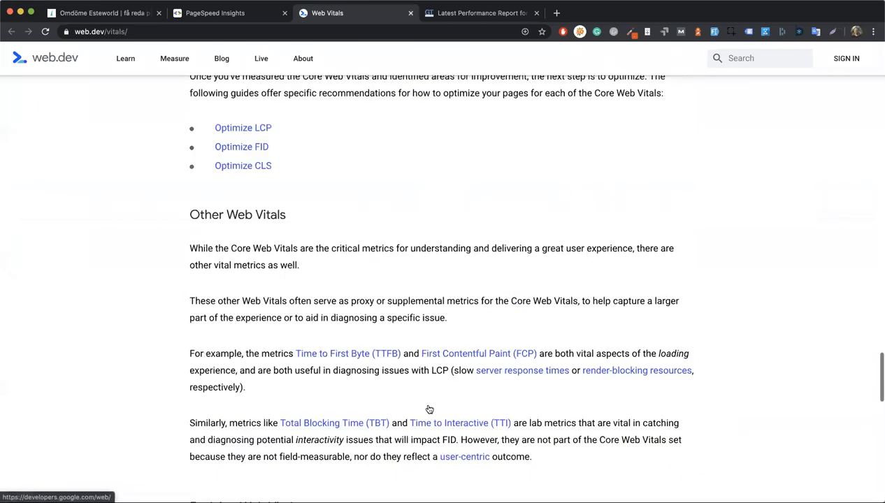
scroll(430, 410, "up", 3)
left_click(255, 354)
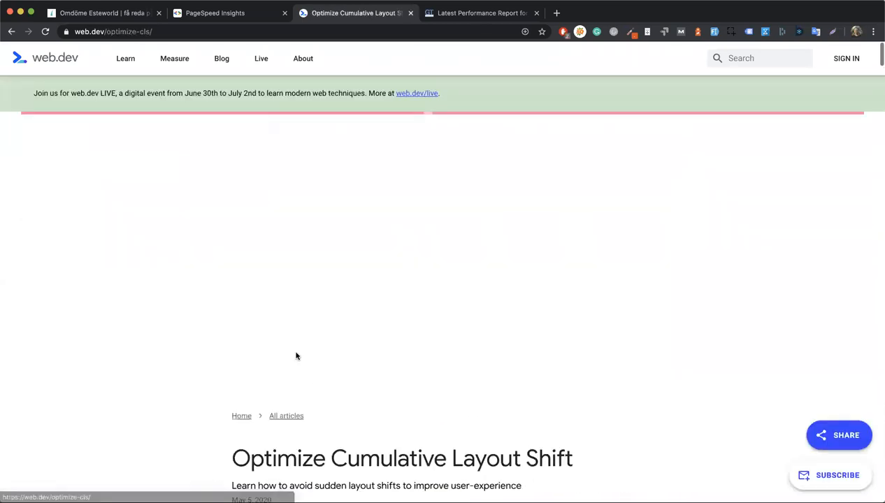
- Examine the Optimize Cumulative Layout Shift article's opening illustration, title and introduction
scroll(375, 376, "down", 5)
scroll(376, 376, "up", 5)
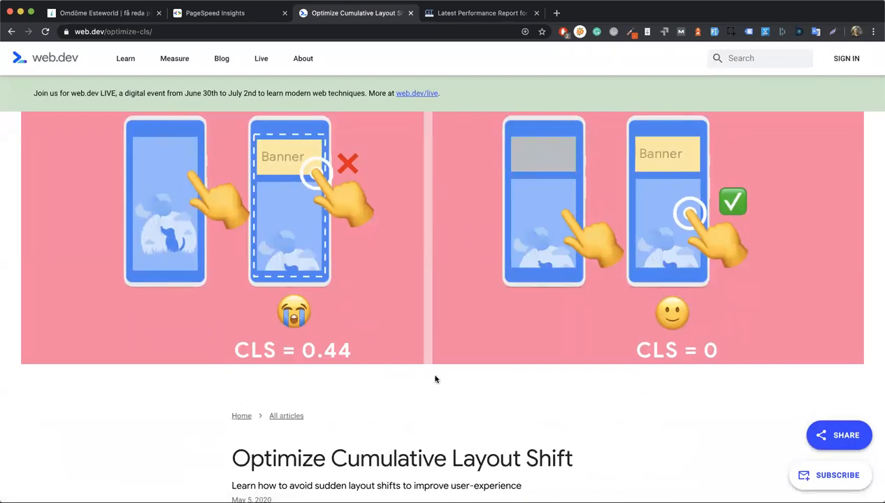
scroll(435, 379, "down", 4)
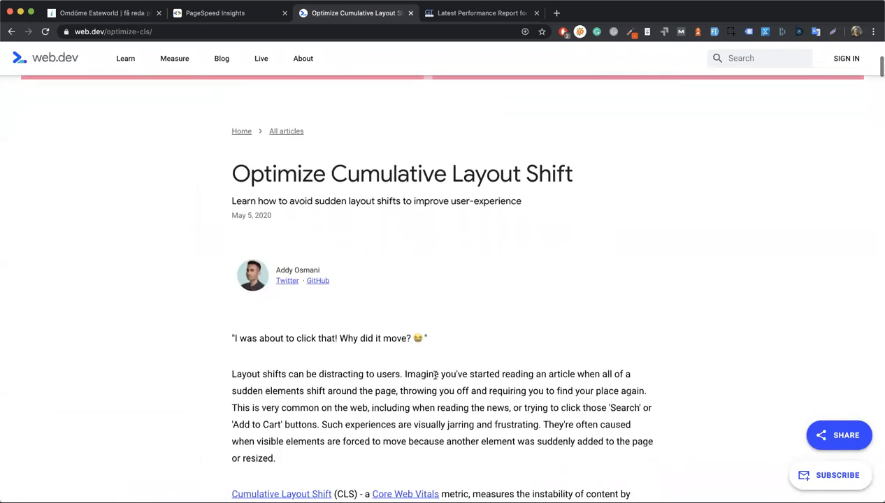
scroll(435, 375, "down", 1)
left_click_drag(329, 101, 584, 106)
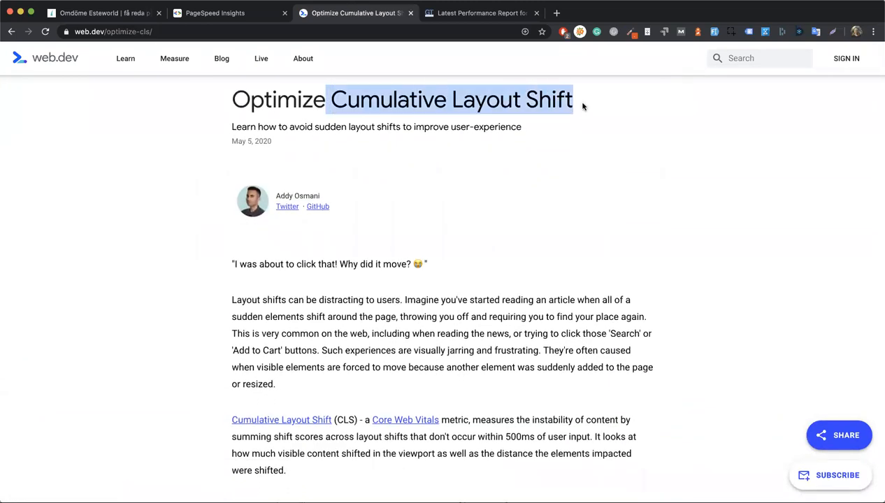
- Read the article's advice on including width and height attributes under "Images without dimensions"
scroll(411, 339, "down", 7)
scroll(412, 339, "down", 2)
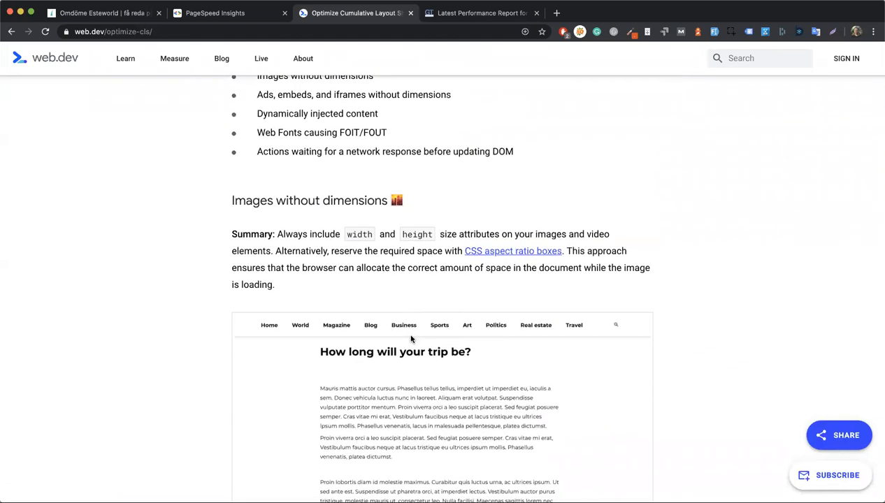
scroll(412, 340, "down", 1)
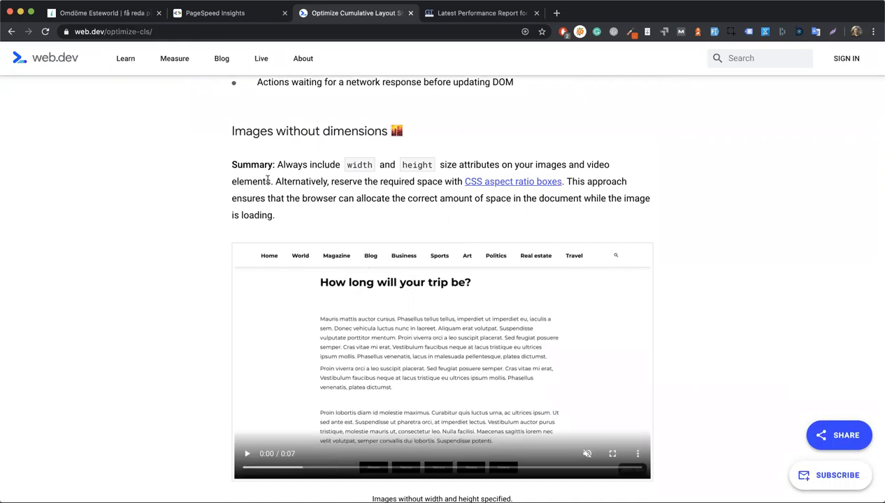
left_click_drag(231, 165, 448, 166)
left_click(442, 185)
- Skim the rest of the image advice and the section on reserving space for ads
scroll(433, 241, "down", 5)
scroll(434, 242, "down", 7)
scroll(433, 243, "up", 2)
scroll(446, 296, "down", 1)
scroll(445, 296, "down", 15)
scroll(454, 347, "down", 20)
scroll(454, 347, "down", 10)
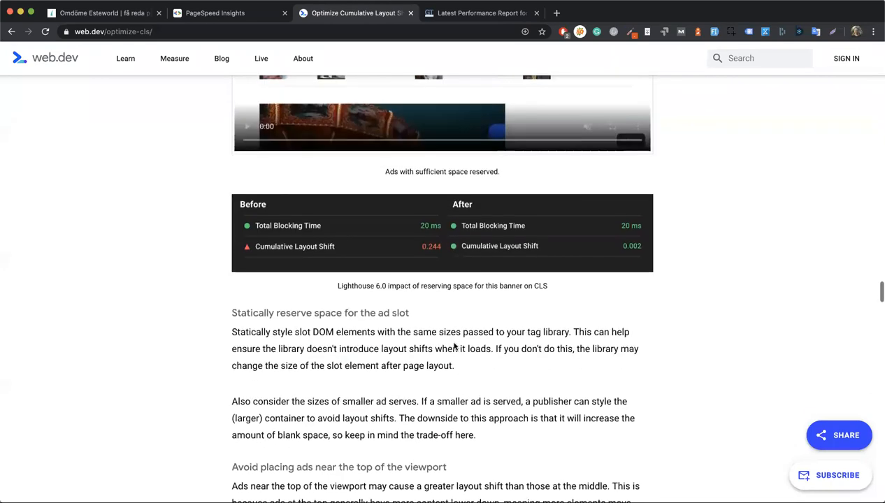
scroll(455, 346, "down", 1)
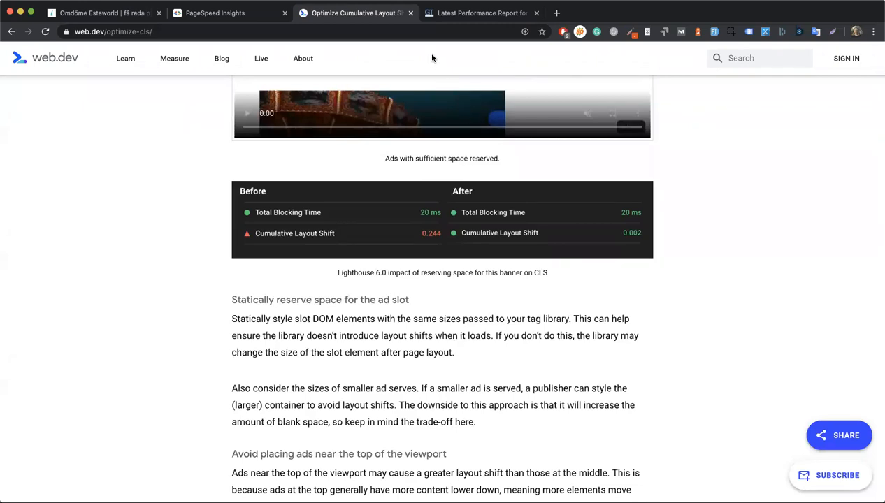
- Close the Optimize CLS article and return to the Omdöme Esteworld page
left_click(411, 14)
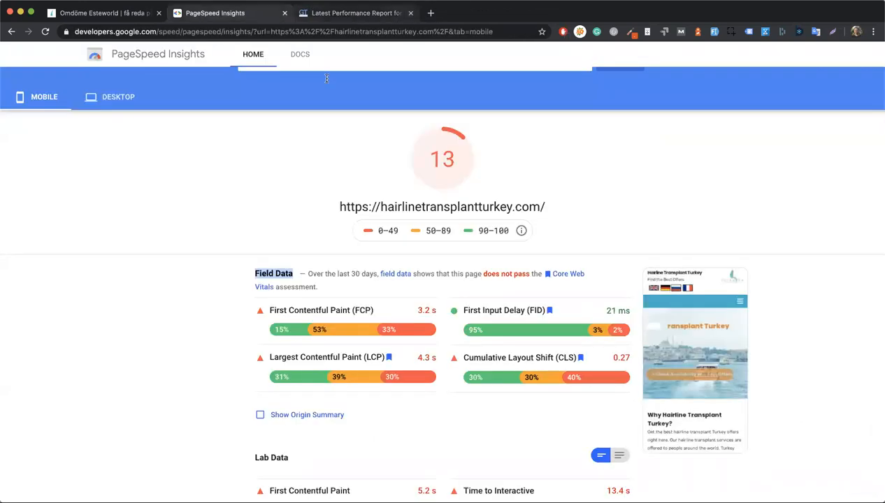
left_click(159, 240)
left_click(152, 19)
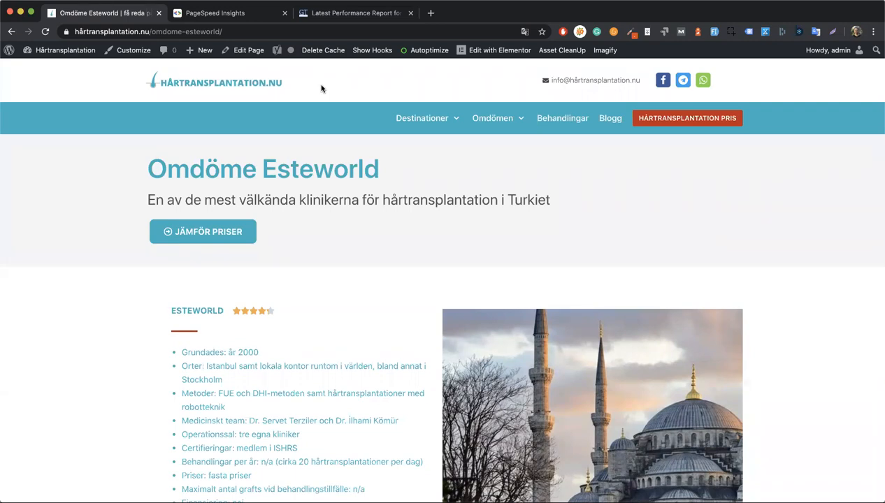
- Open Elementor's Tools page from the Hårtransplantation site's WordPress dashboard
mouse_move(65, 51)
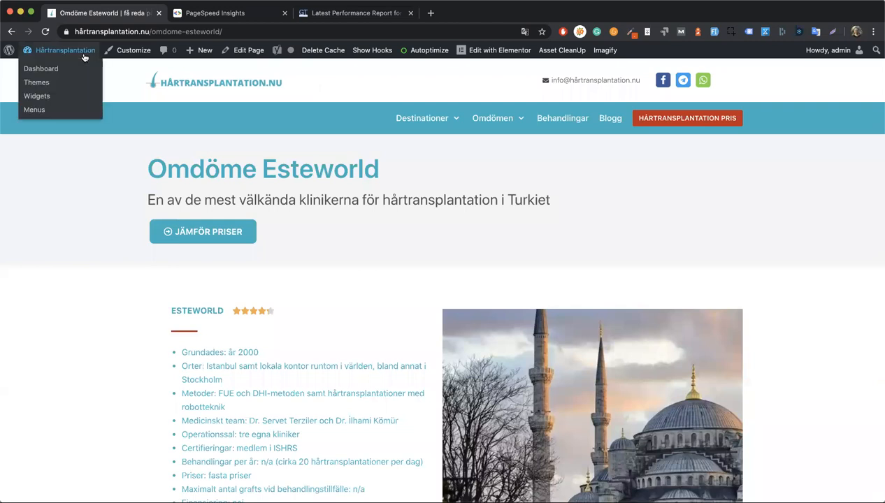
left_click(67, 69)
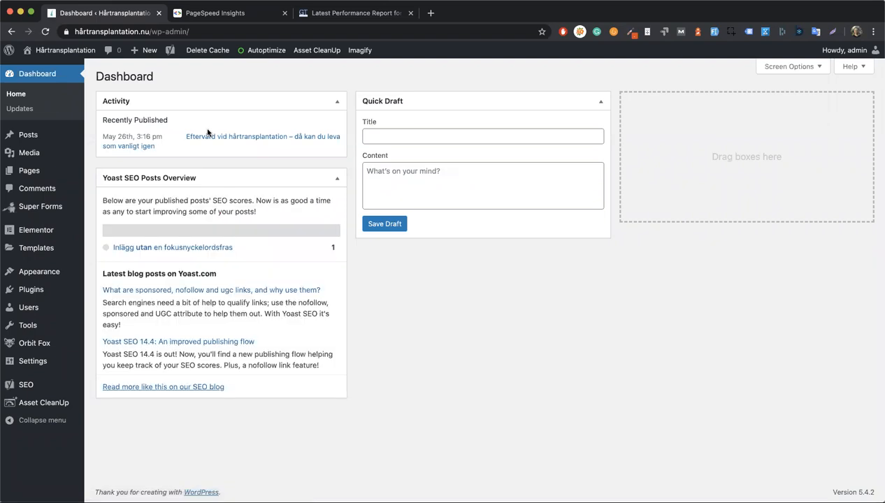
mouse_move(63, 232)
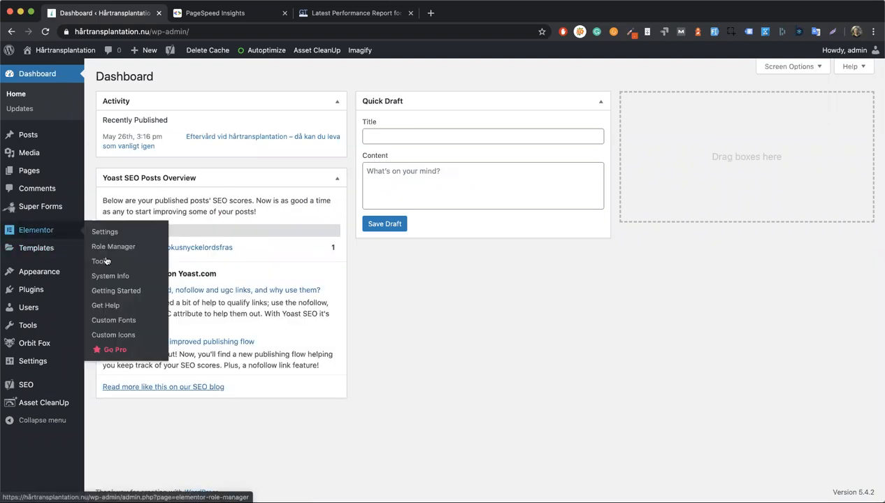
left_click(104, 261)
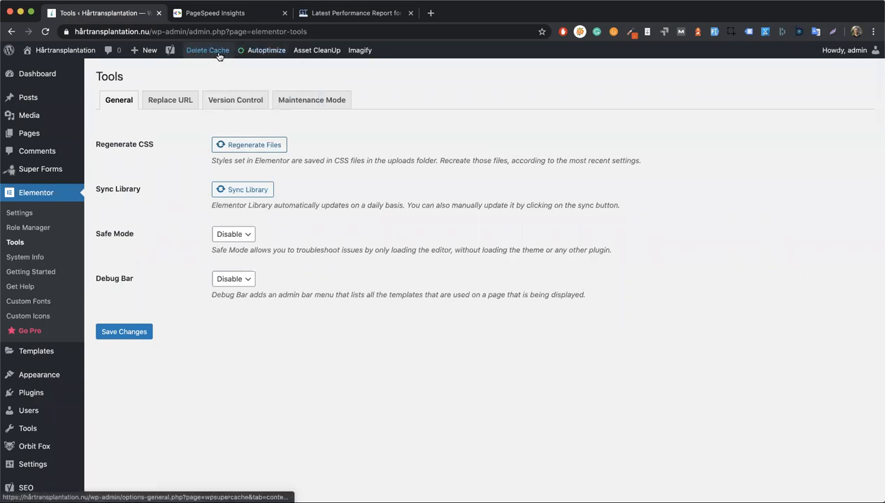
- Delete the Autoptimize cache and the pages cached by WP Super Cache
mouse_move(269, 54)
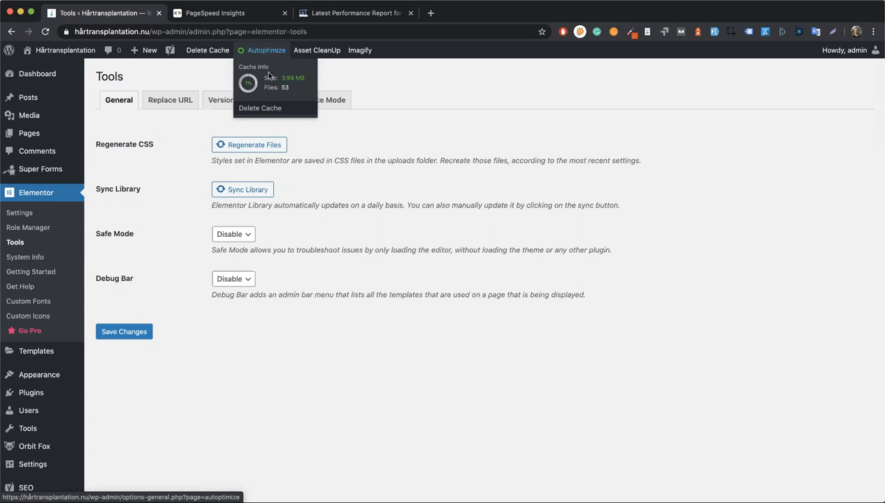
left_click(256, 110)
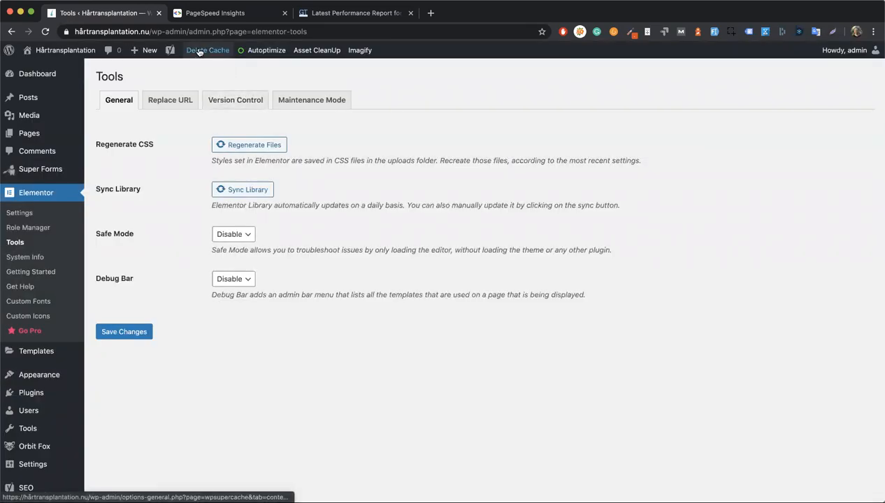
left_click(204, 50)
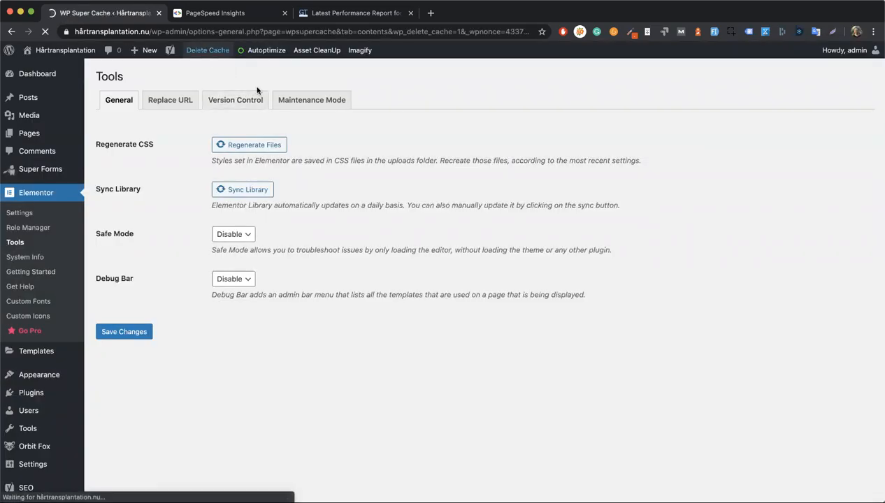
left_click(189, 286)
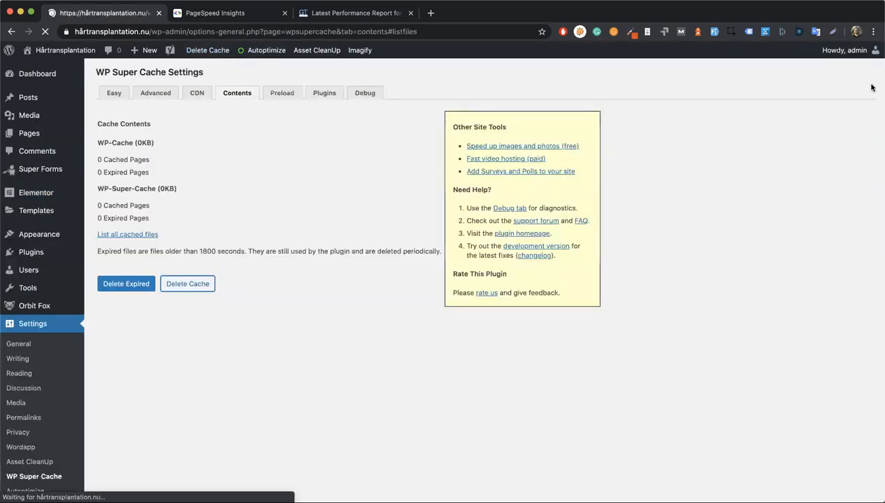
left_click(873, 32)
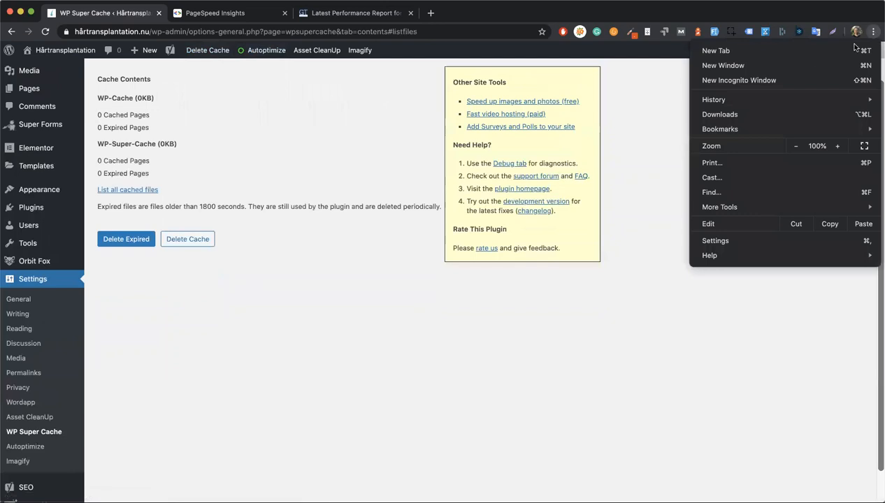
left_click(149, 34)
left_click(149, 32)
left_click(149, 32)
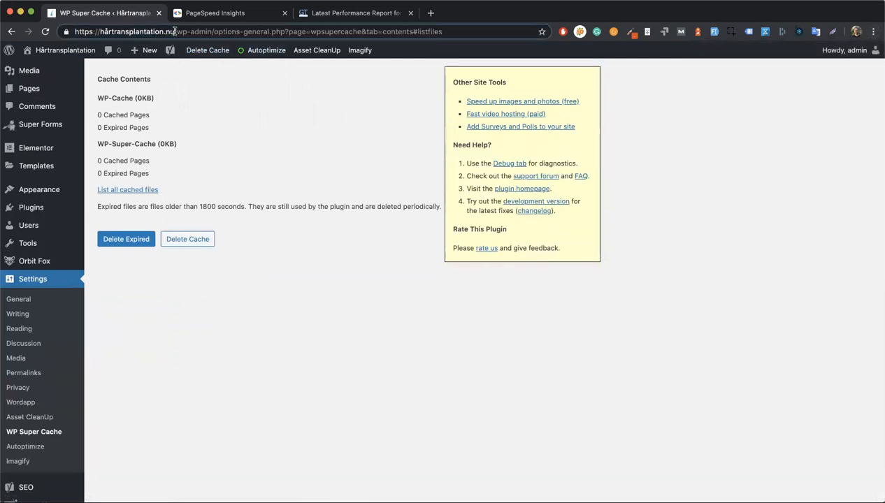
left_click_drag(175, 31, 72, 31)
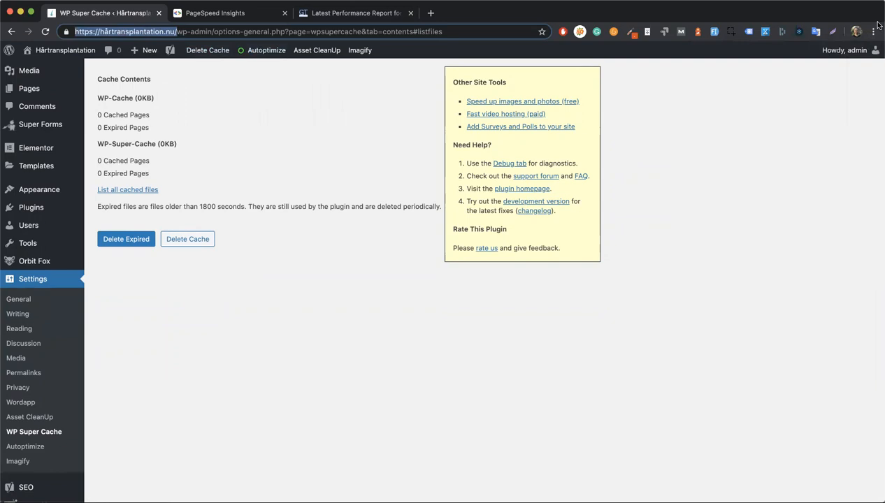
left_click(874, 31)
left_click(792, 83)
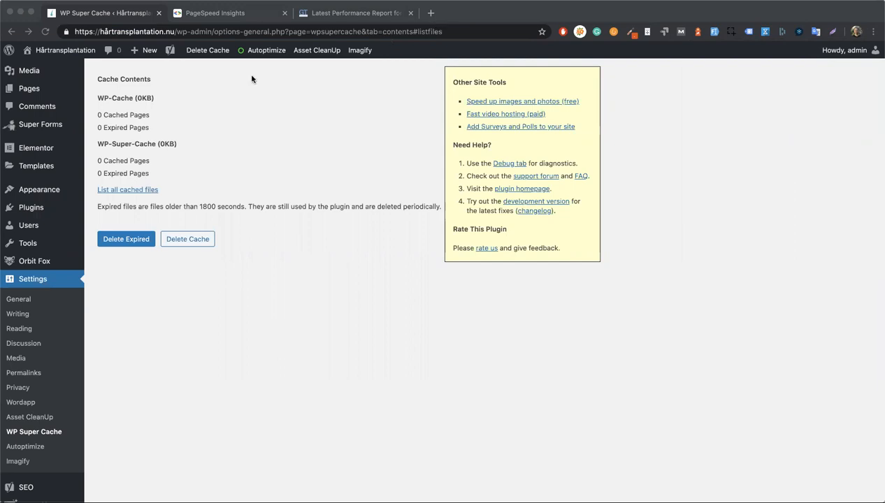
- Return to the WordPress admin window and load the hårtransplantation.nu homepage there
left_click(157, 12)
left_click_drag(176, 32, 423, 32)
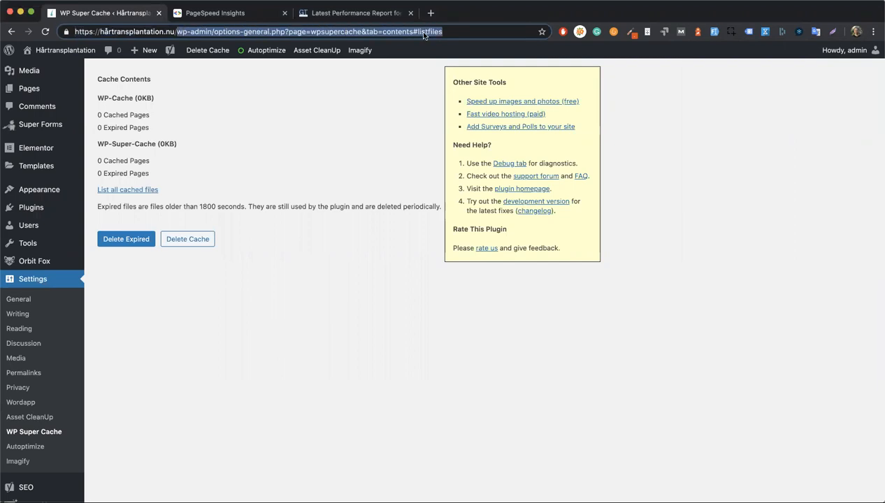
key("BackSpace")
key("Return")
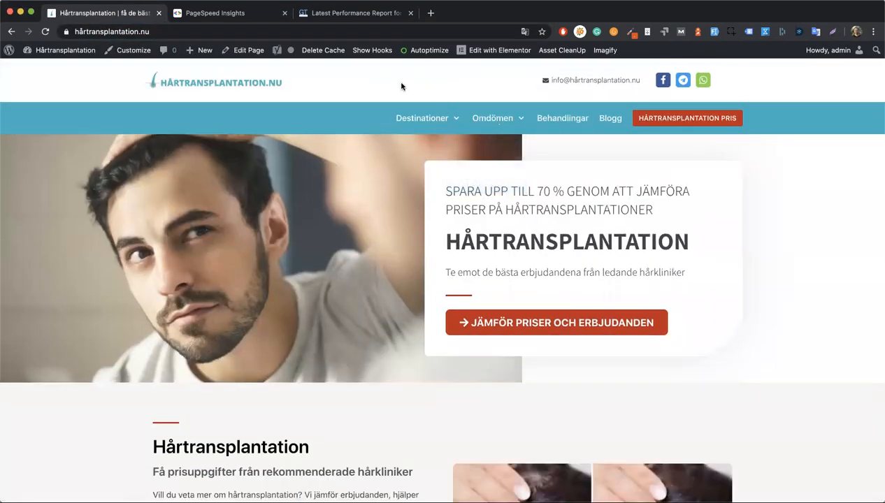
- Open the Hårtransplantation homepage in the WordPress editor, dismiss the welcome guide and update the page
left_click(246, 50)
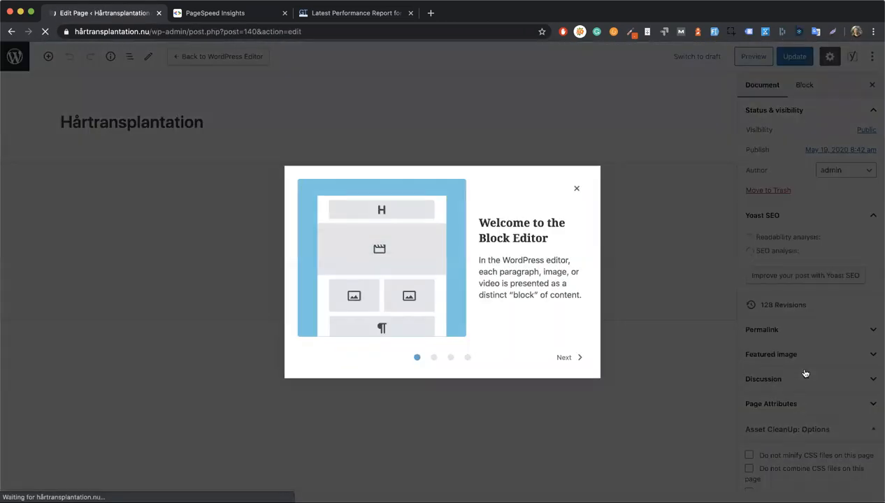
left_click(805, 374)
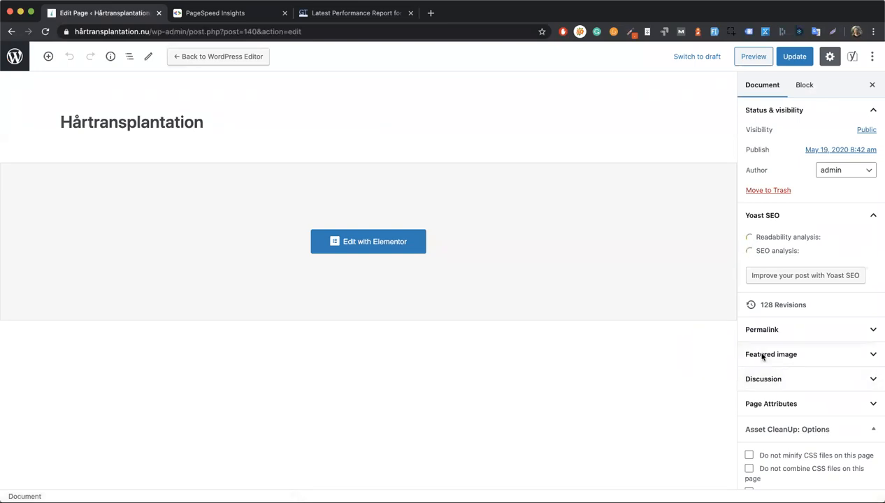
scroll(823, 221, "down", 1)
scroll(823, 221, "down", 3)
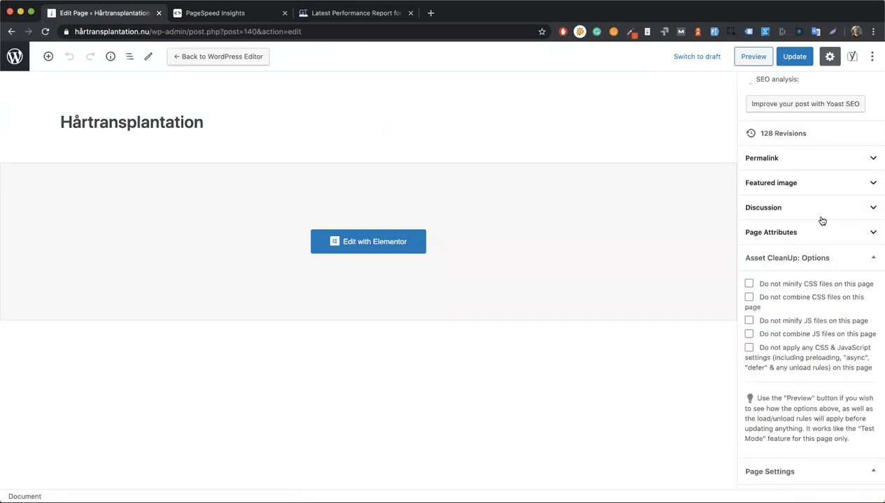
scroll(825, 214, "up", 5)
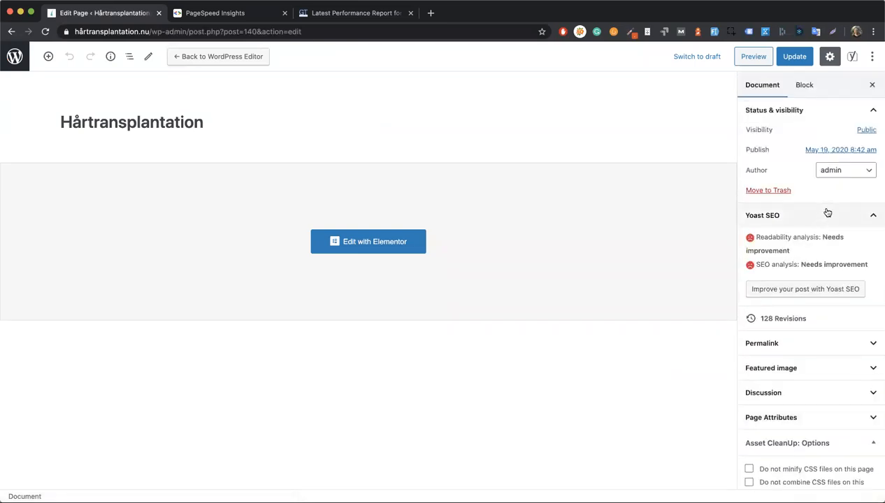
left_click(792, 57)
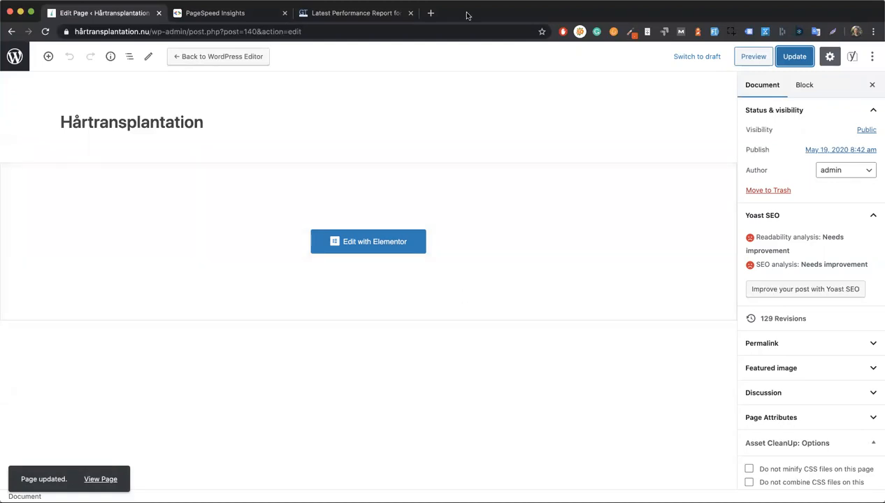
left_click(357, 13)
scroll(394, 275, "down", 1)
left_click(168, 383)
left_click(168, 383)
left_click(782, 74)
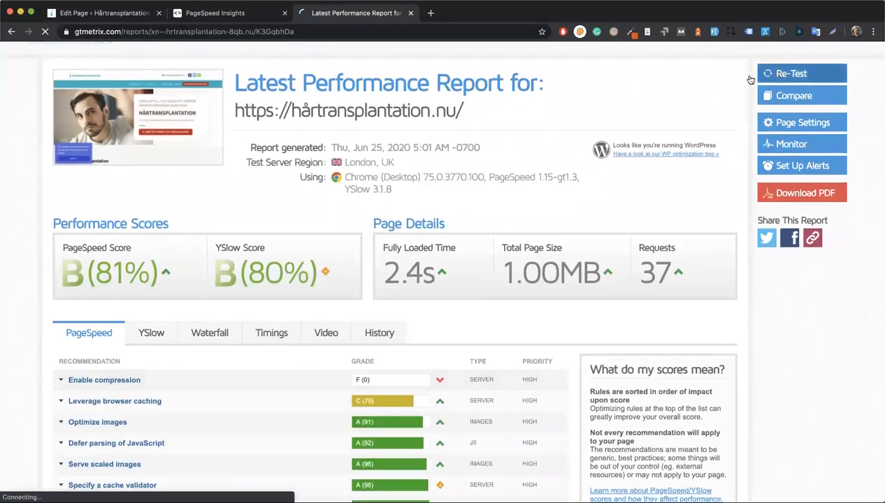
- Go back from the page editor to the hårtransplantation.nu homepage and open the site's dashboard
left_click(121, 21)
left_click_drag(153, 32, 496, 65)
key("BackSpace")
key("Return")
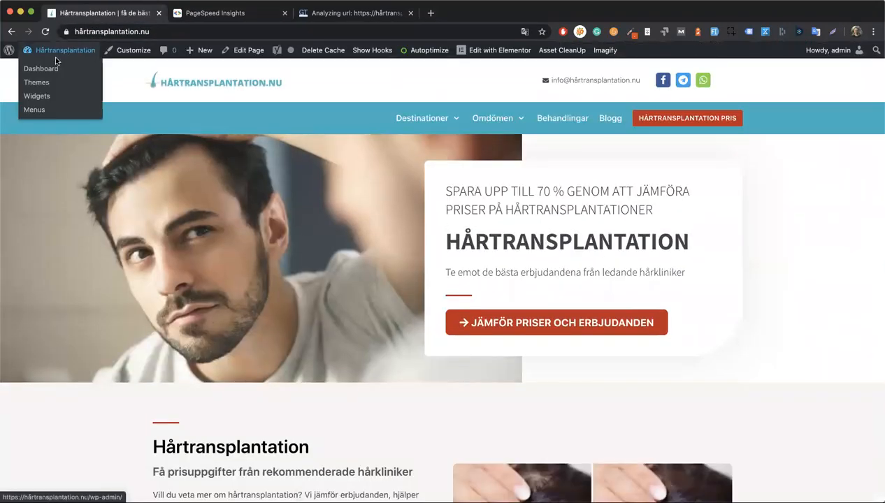
left_click(55, 68)
- Check the scores and page details in the new GTmetrix report and return to the WordPress dashboard
left_click(319, 21)
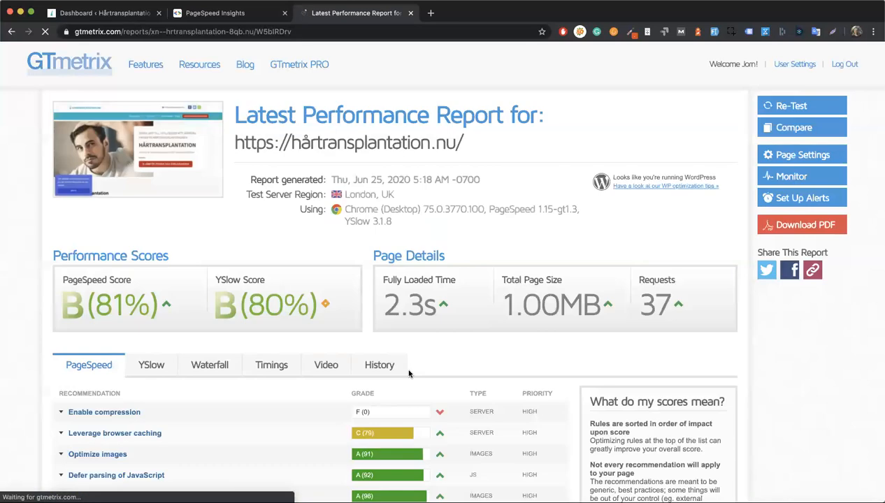
scroll(407, 372, "down", 2)
left_click(103, 15)
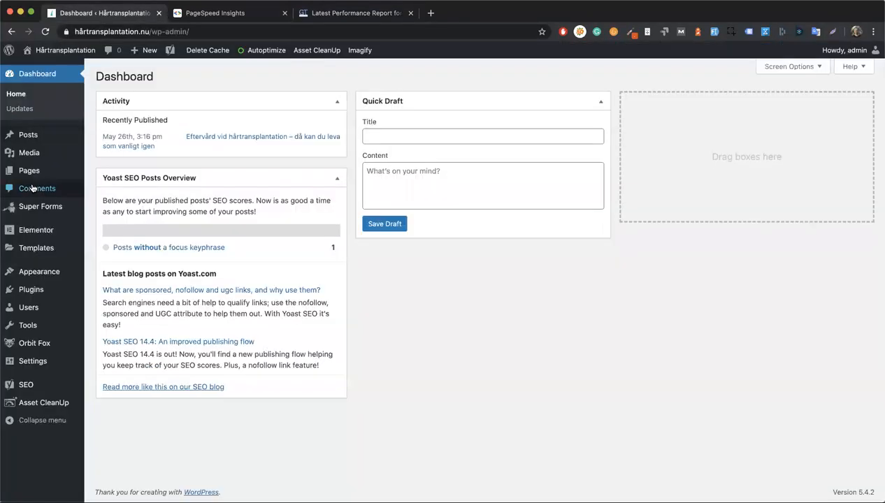
- Look over Autoptimize's JavaScript and CSS options and open the WP Super Cache settings
mouse_move(35, 269)
mouse_move(58, 367)
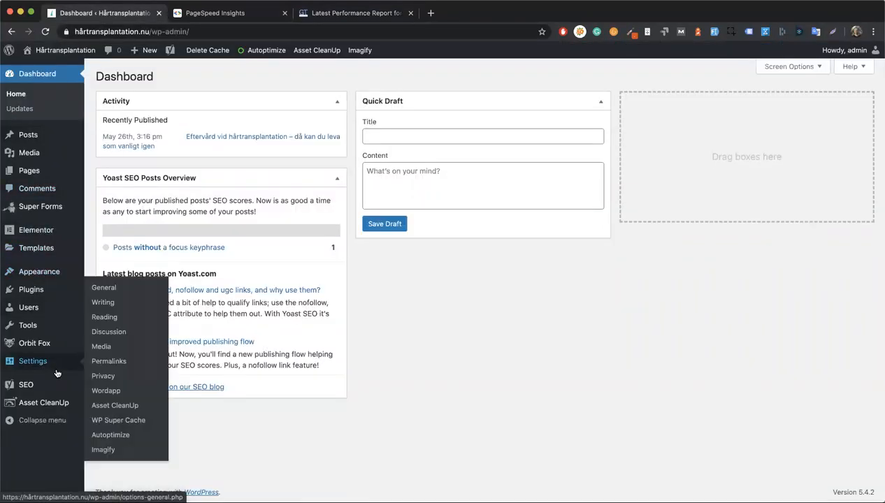
left_click(118, 435)
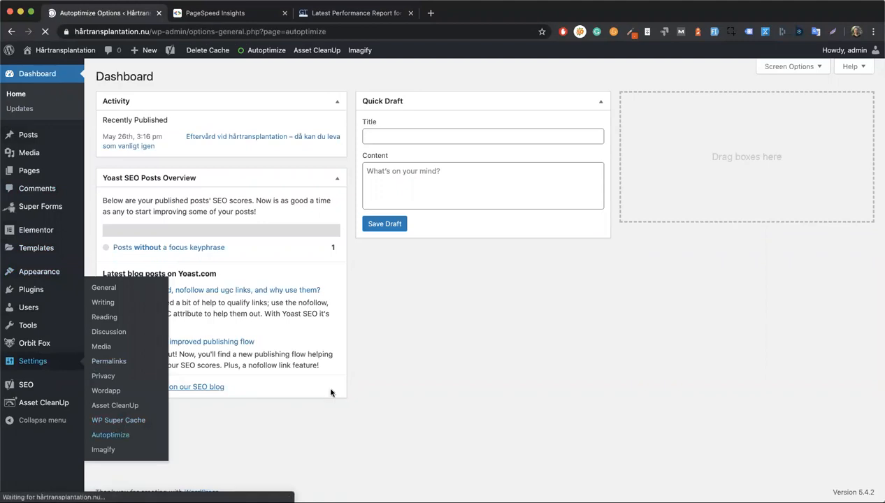
scroll(52, 393, "down", 3)
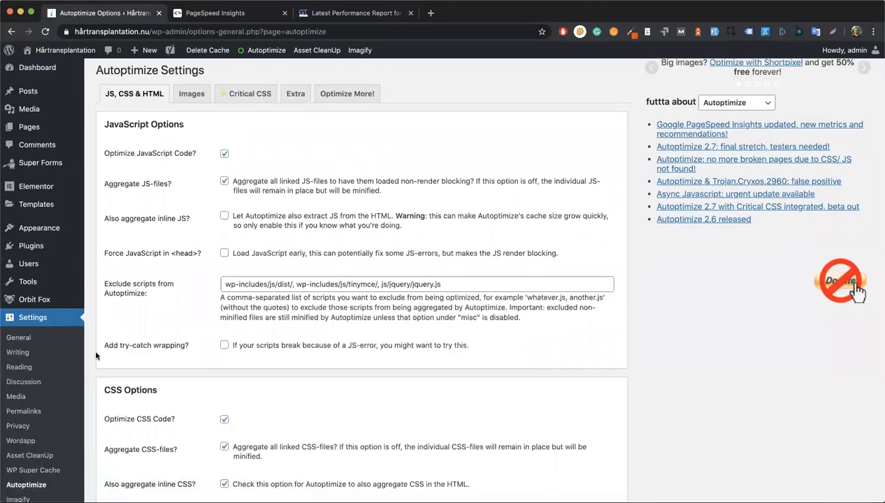
left_click(35, 426)
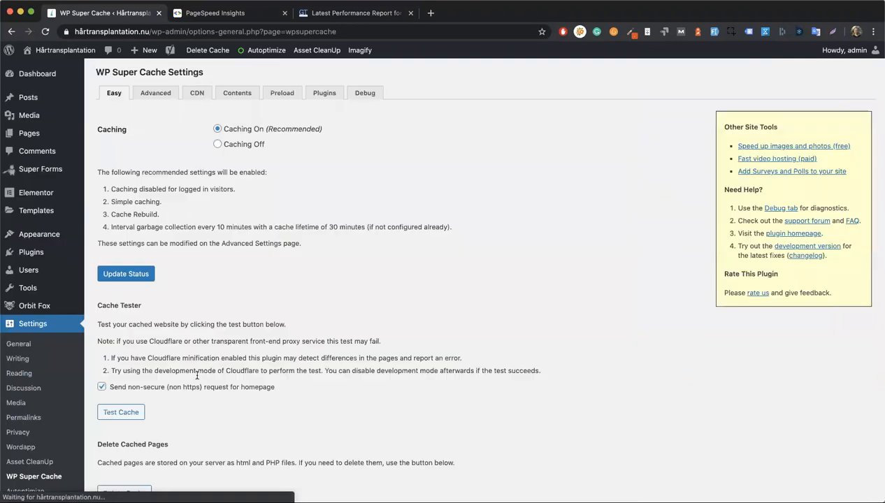
- Enable Inline CSS Files for stylesheets smaller than 3 KB in Asset CleanUp's Optimize CSS settings
left_click(45, 461)
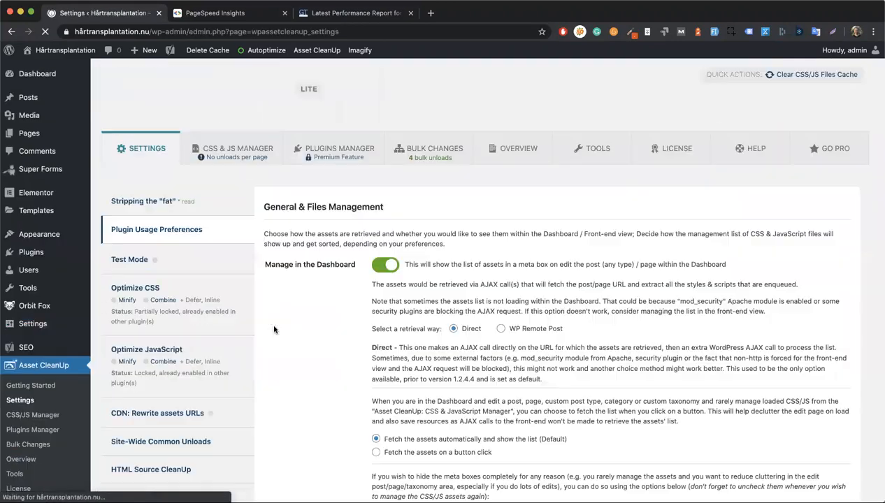
left_click(200, 279)
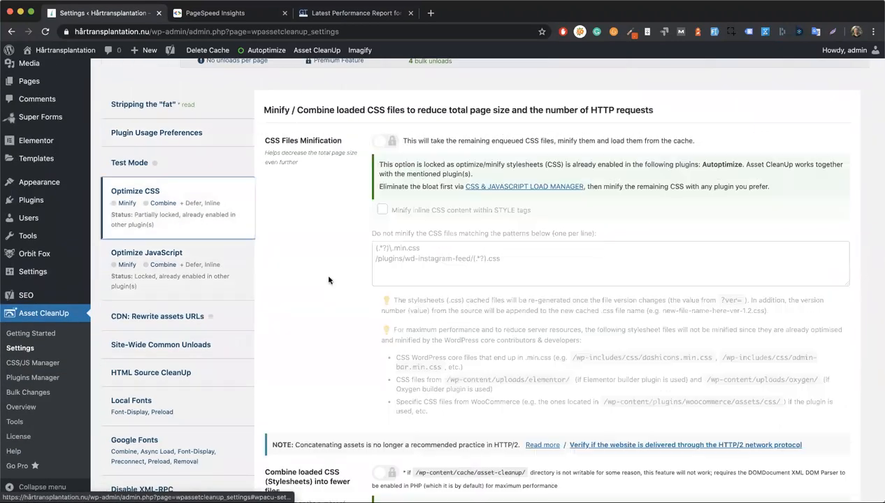
scroll(329, 280, "down", 10)
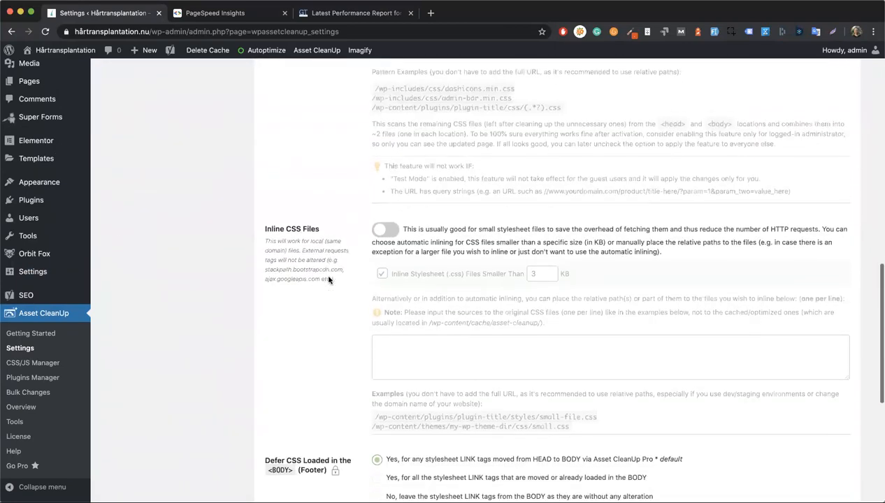
left_click(385, 177)
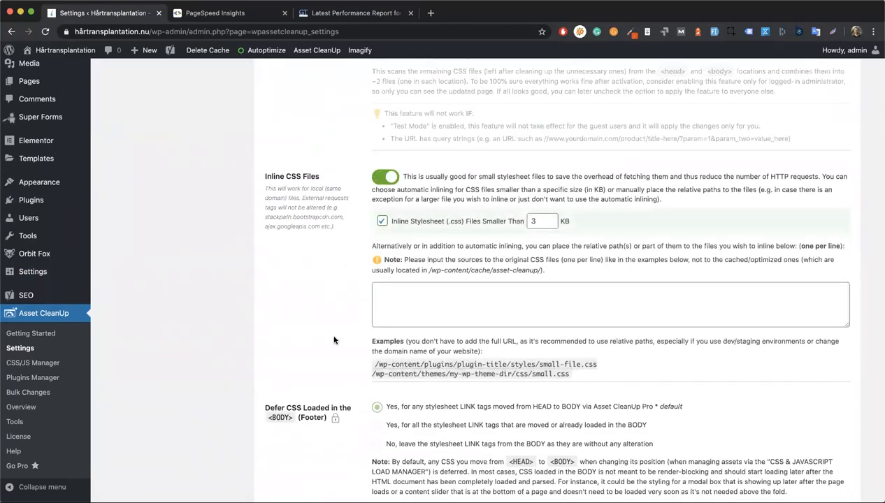
scroll(334, 341, "down", 3)
scroll(334, 341, "down", 5)
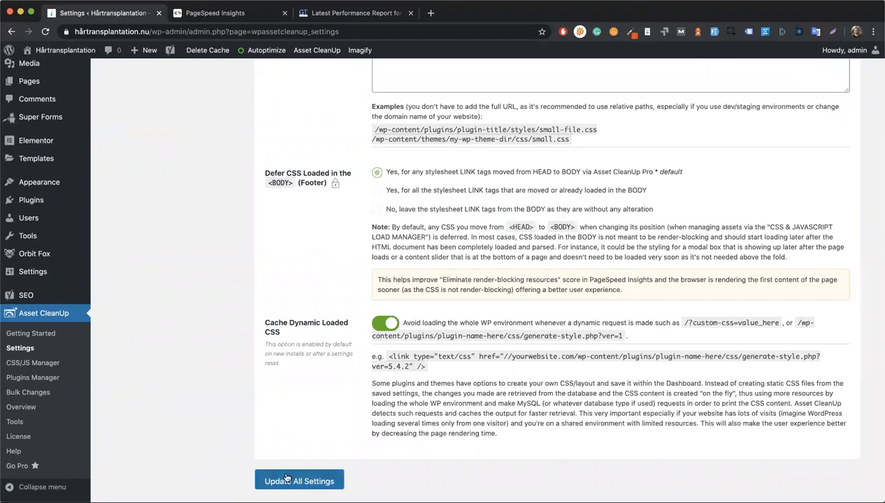
scroll(316, 412, "up", 10)
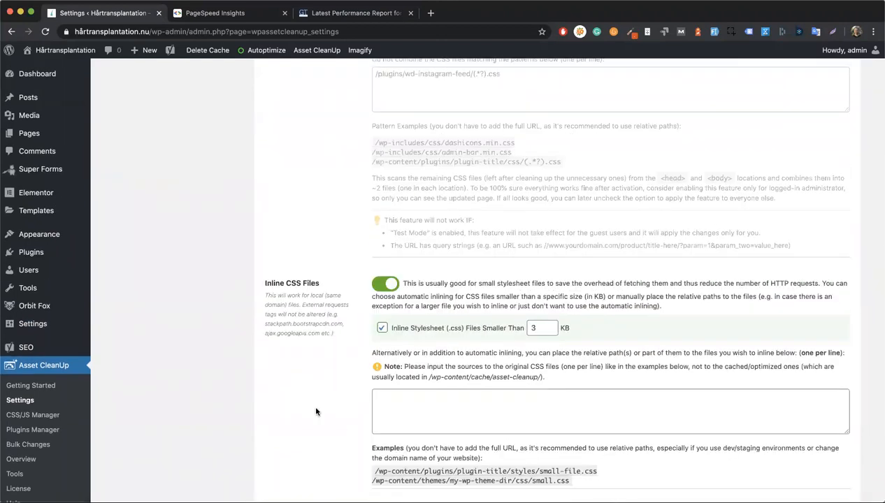
scroll(316, 413, "down", 10)
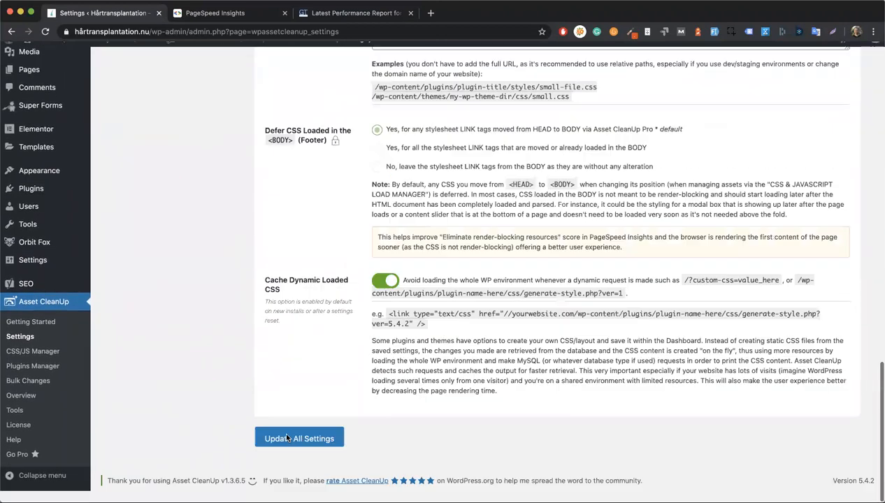
left_click(286, 439)
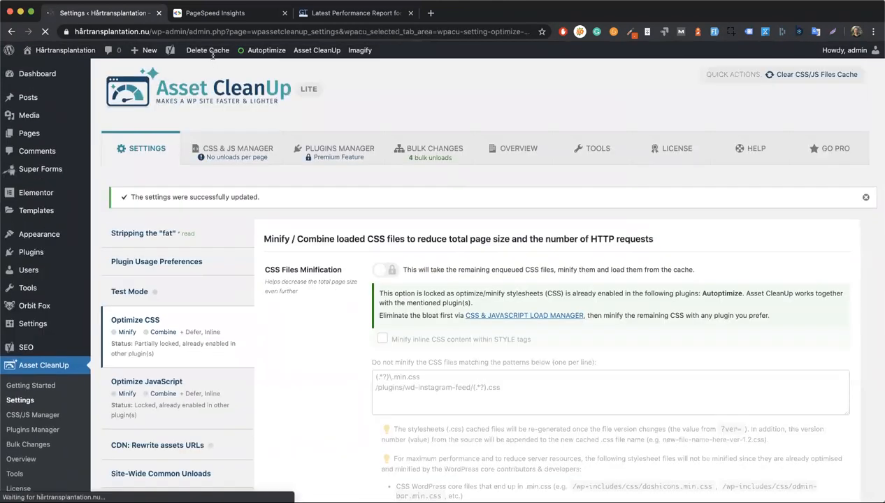
left_click_drag(149, 32, 68, 32)
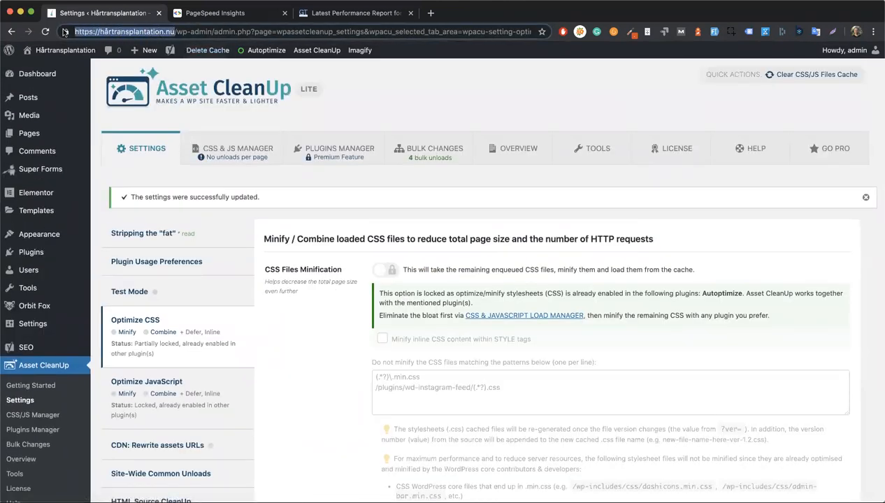
- Delete the Autoptimize cache and clear Asset CleanUp's CSS/JS files cache
mouse_move(260, 53)
left_click(250, 108)
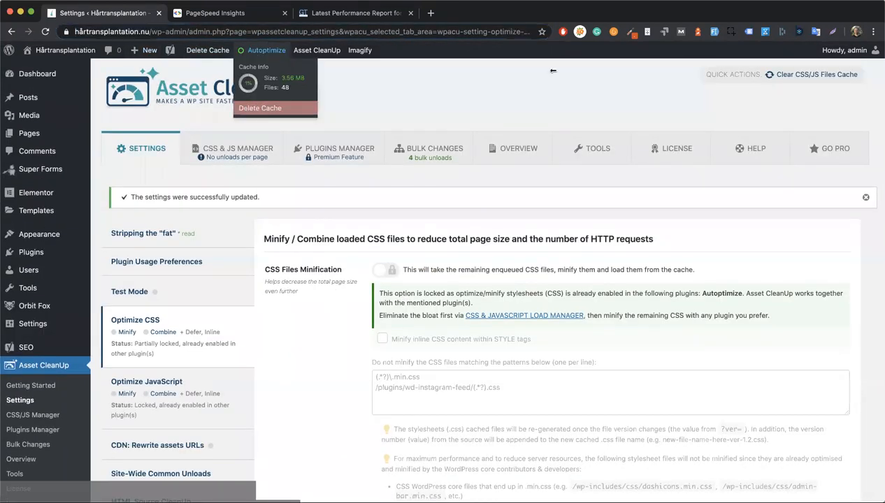
left_click(874, 35)
left_click(818, 79)
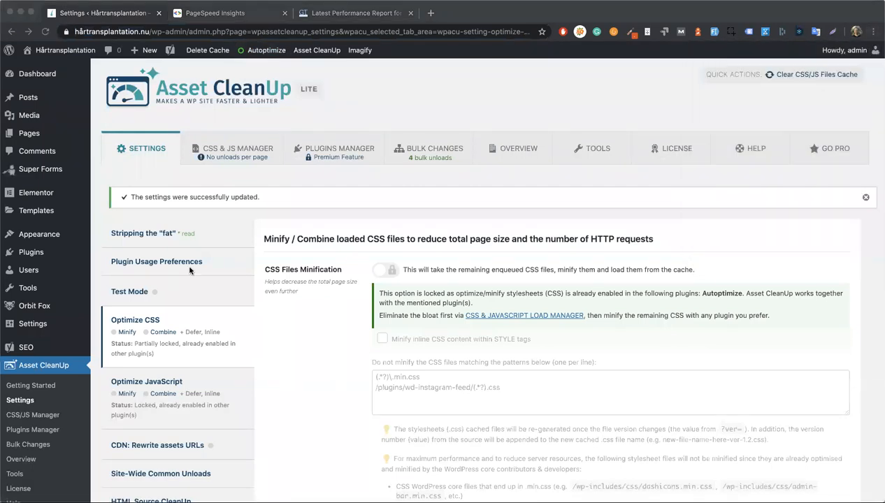
left_click(230, 346)
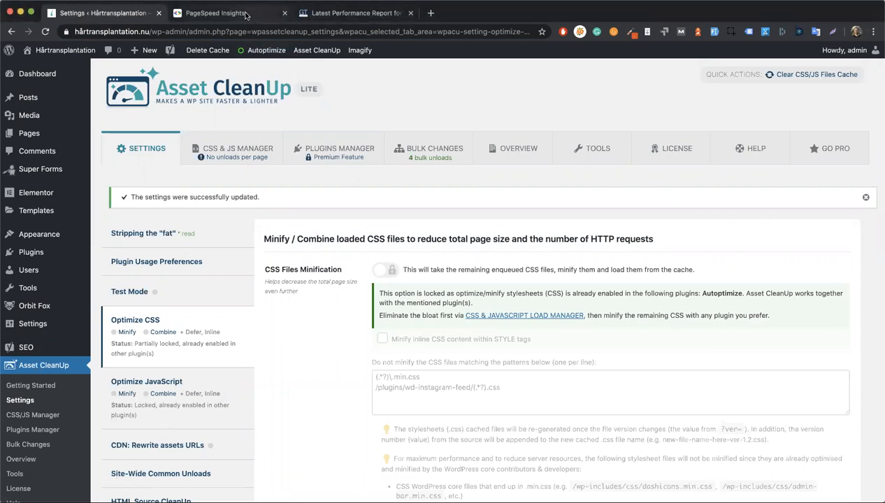
left_click(273, 17)
left_click(314, 20)
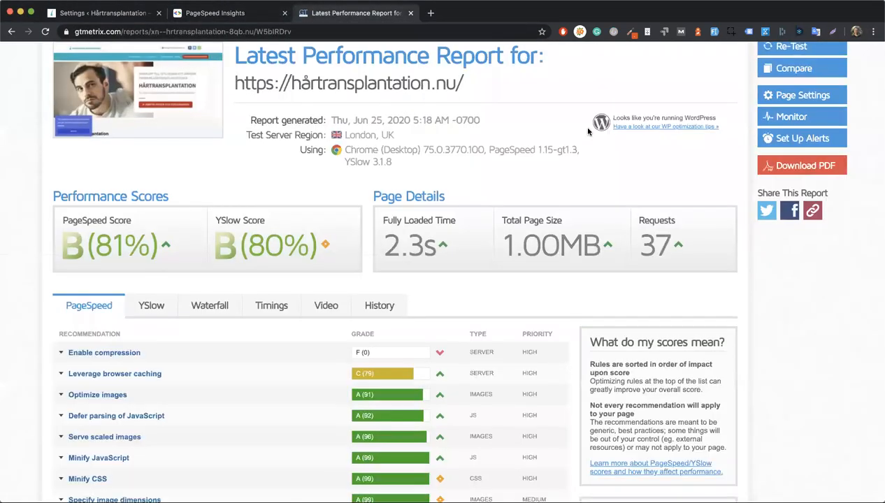
left_click(771, 105)
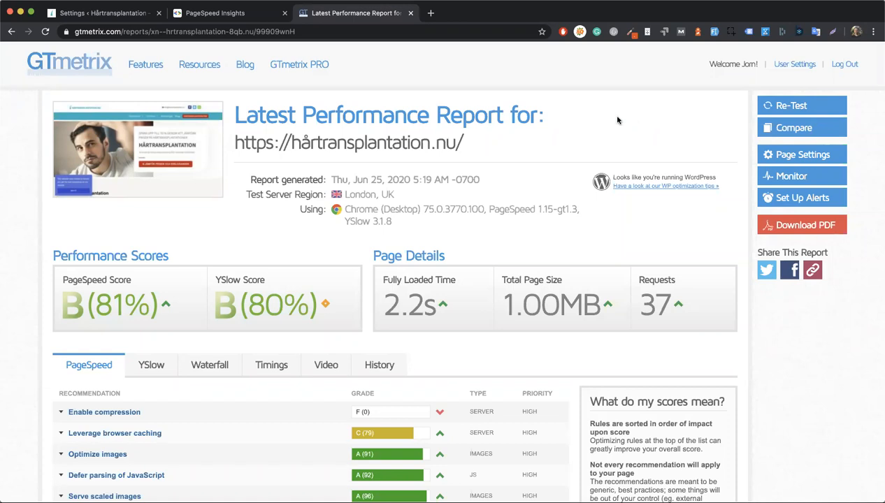
- Open the Web Vitals article from First Input Delay in the PageSpeed Insights report and read its Core Web Vitals section
left_click(210, 13)
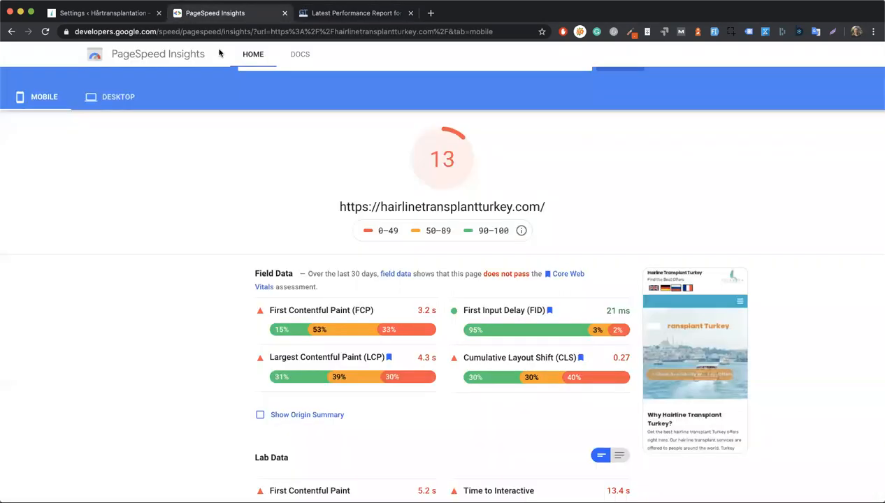
left_click(550, 310)
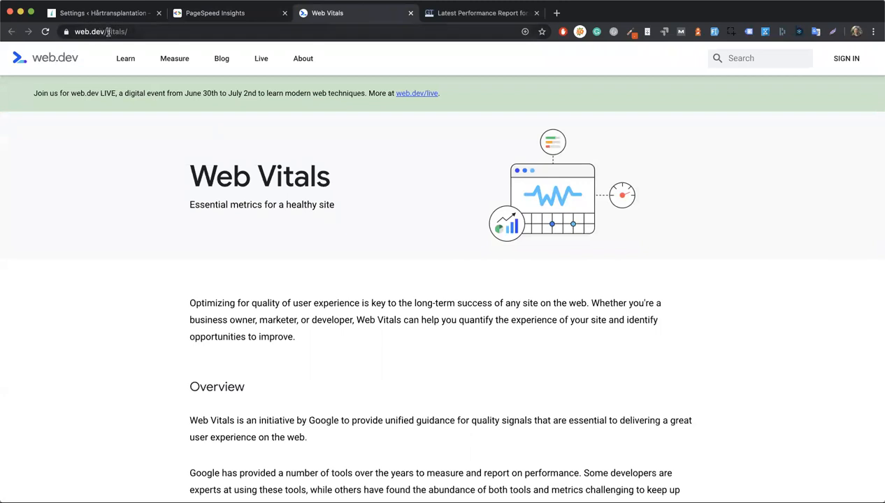
scroll(310, 376, "down", 5)
scroll(312, 377, "down", 7)
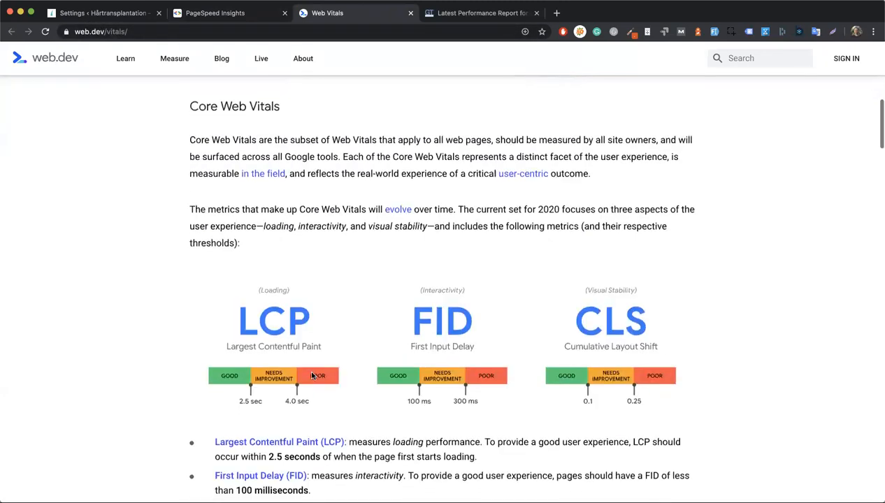